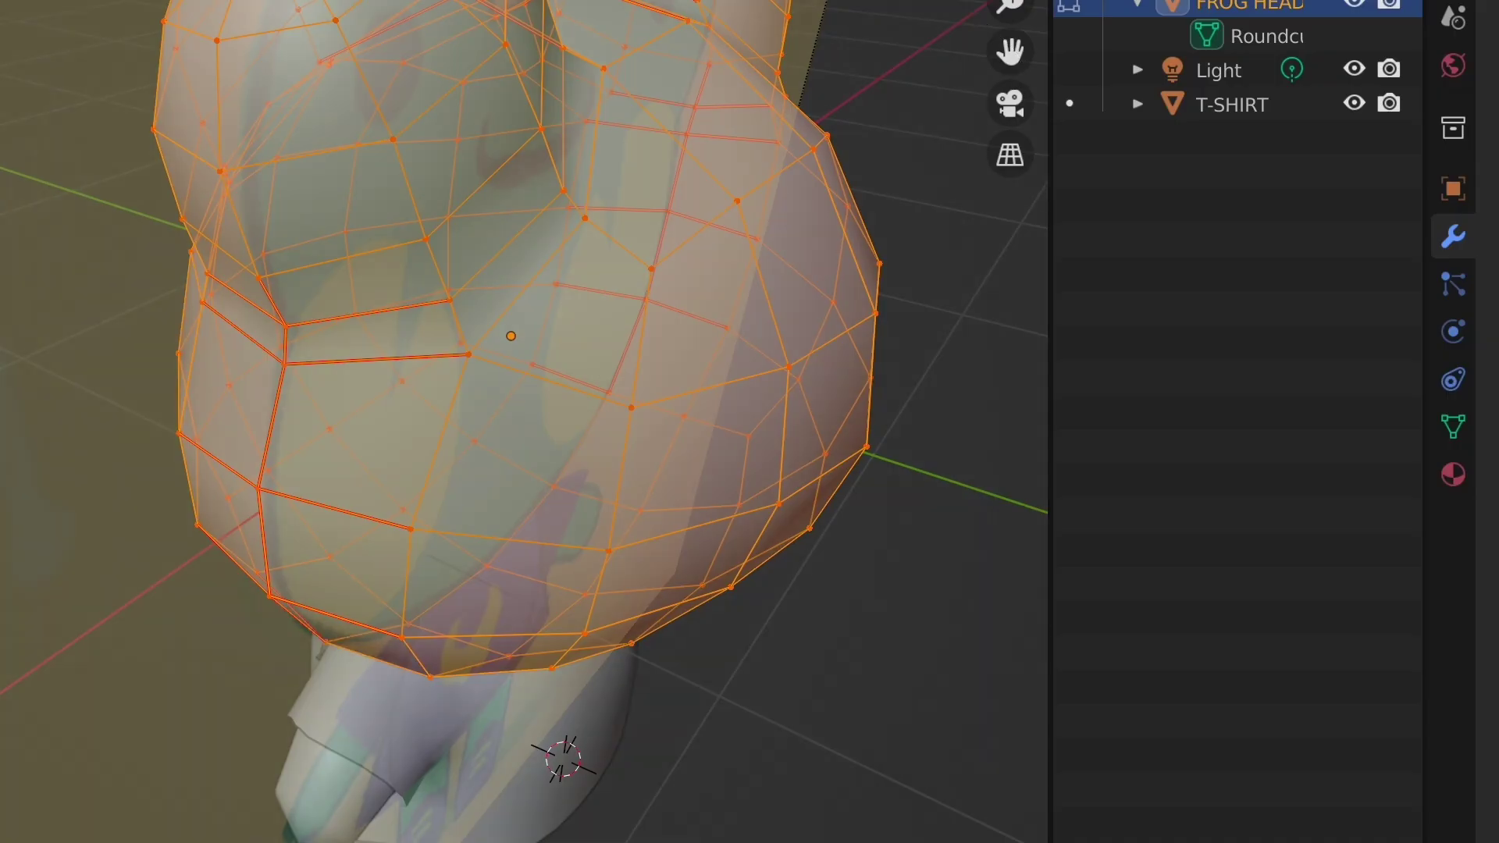
# Mark UV seams along edge loops on the frog head and then the T-shirt mesh.
pyautogui.hotkey('ctrl', 'e')
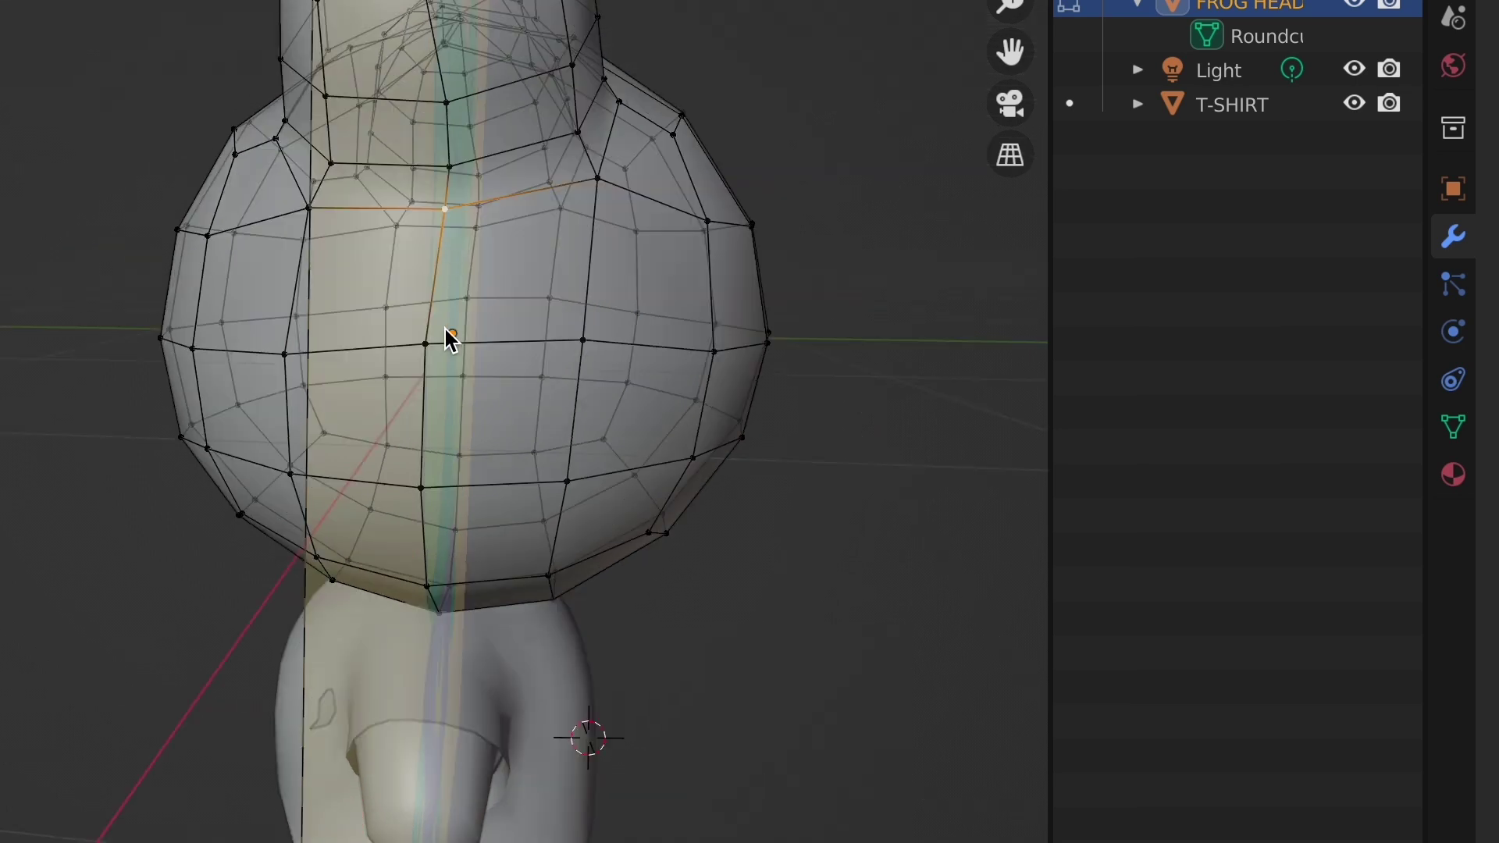
pyautogui.keyDown('alt'); pyautogui.click(425, 328); pyautogui.keyUp('alt')
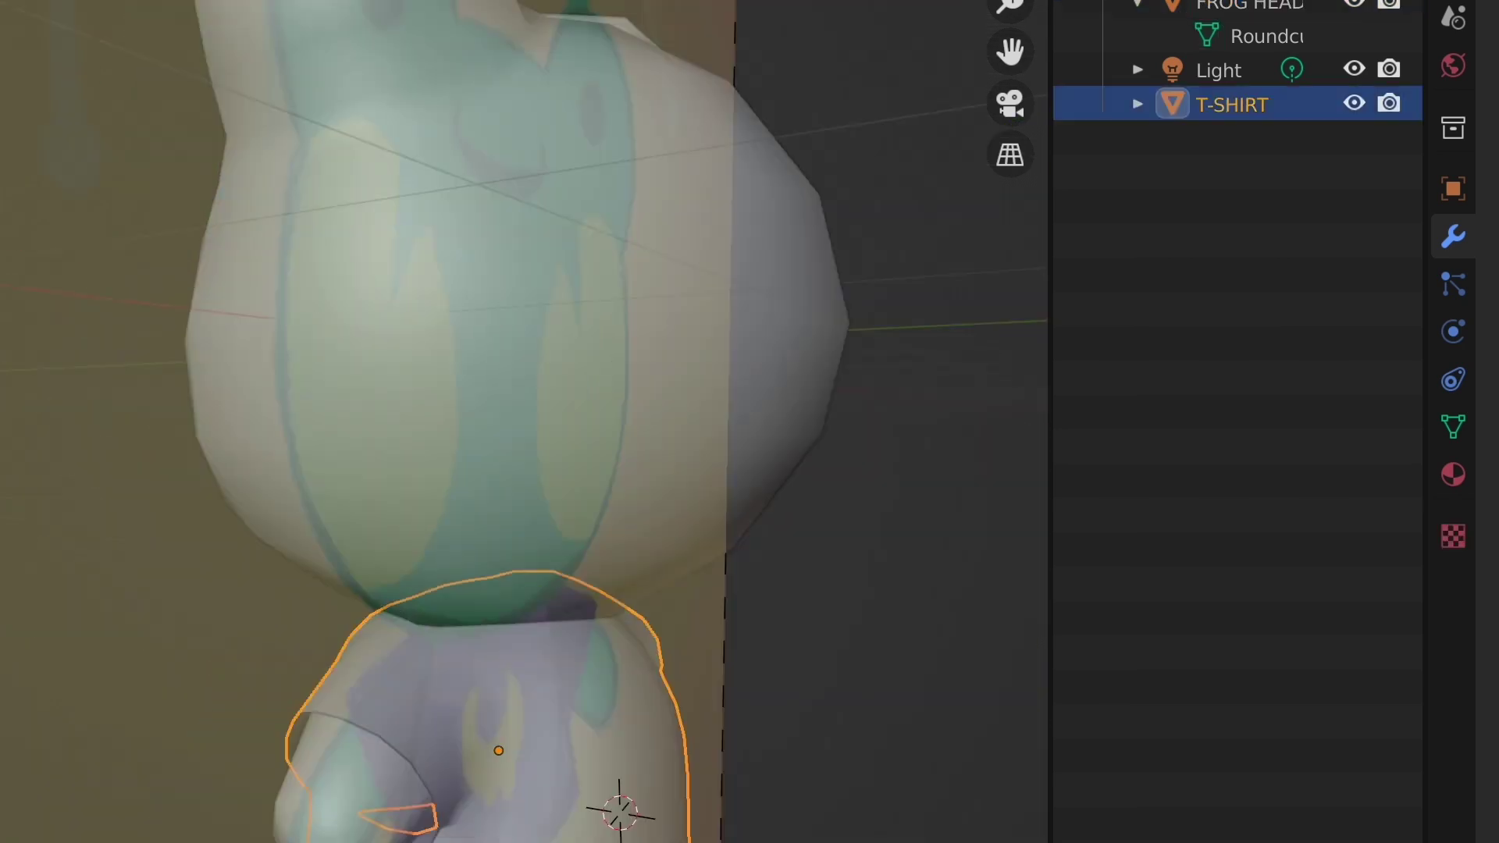
pyautogui.press('Tab')
pyautogui.moveTo(383, 689); pyautogui.dragTo(1015, 593, button='middle')
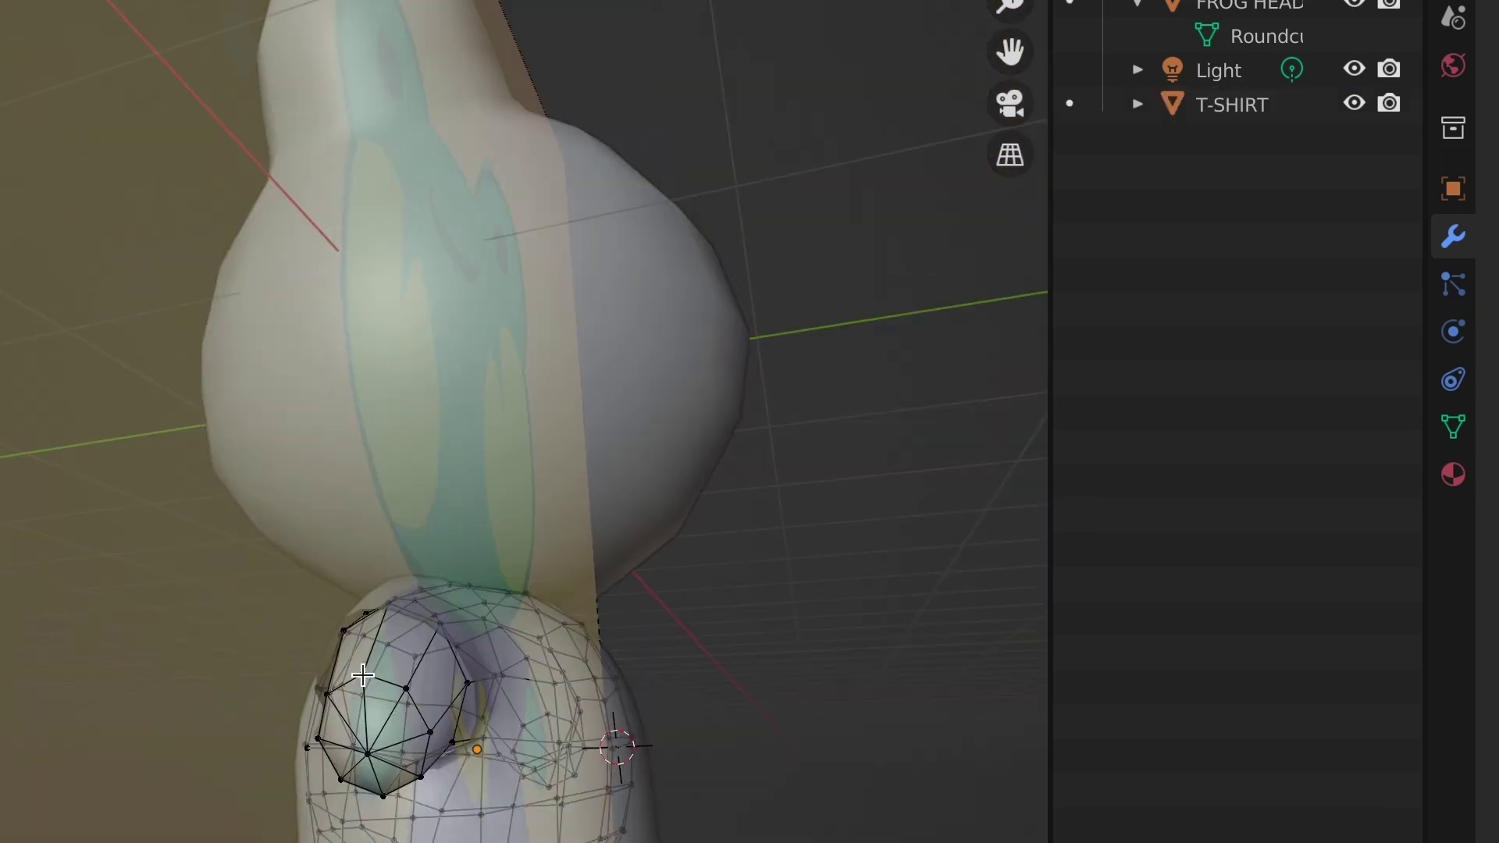
pyautogui.moveTo(438, 594); pyautogui.dragTo(359, 500, button='middle')
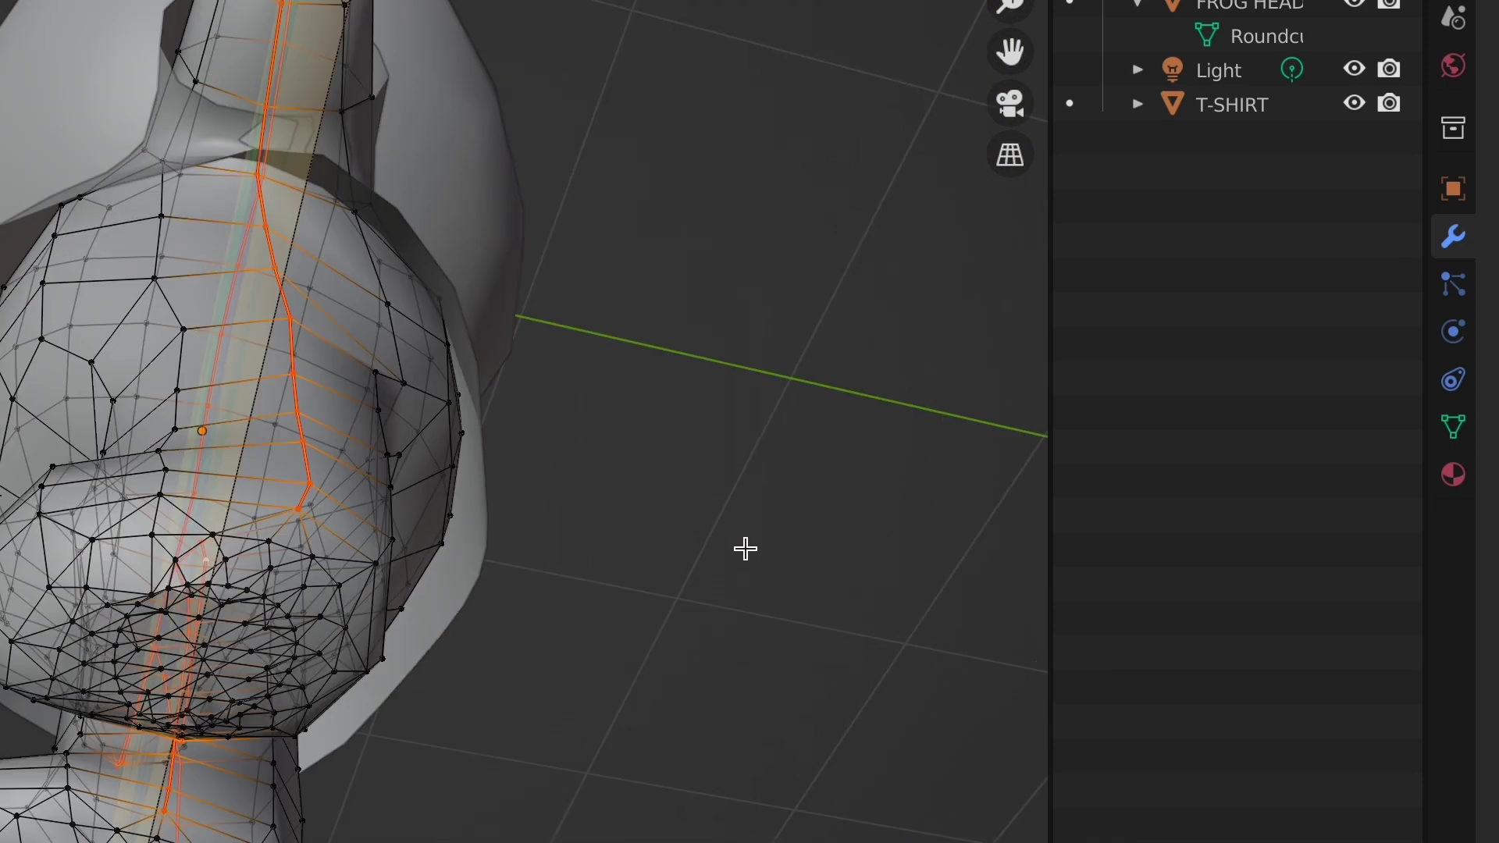
pyautogui.click(385, 416)
pyautogui.moveTo(384, 416); pyautogui.dragTo(731, 664, button='middle')
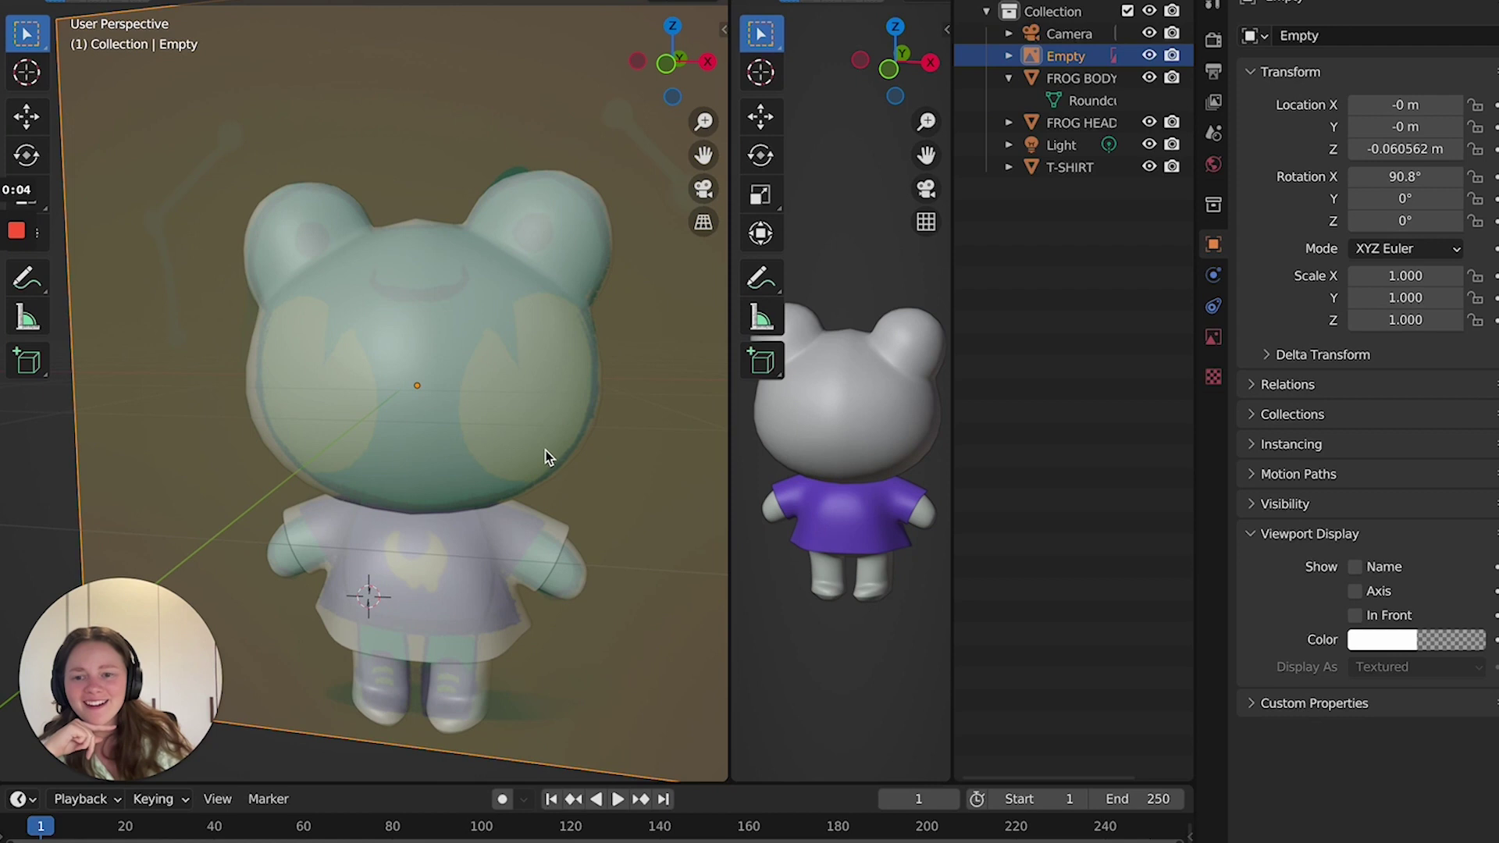
# Clear the frog selection and widen the right-hand 3D view.
pyautogui.click(446, 457)
pyautogui.click(79, 468)
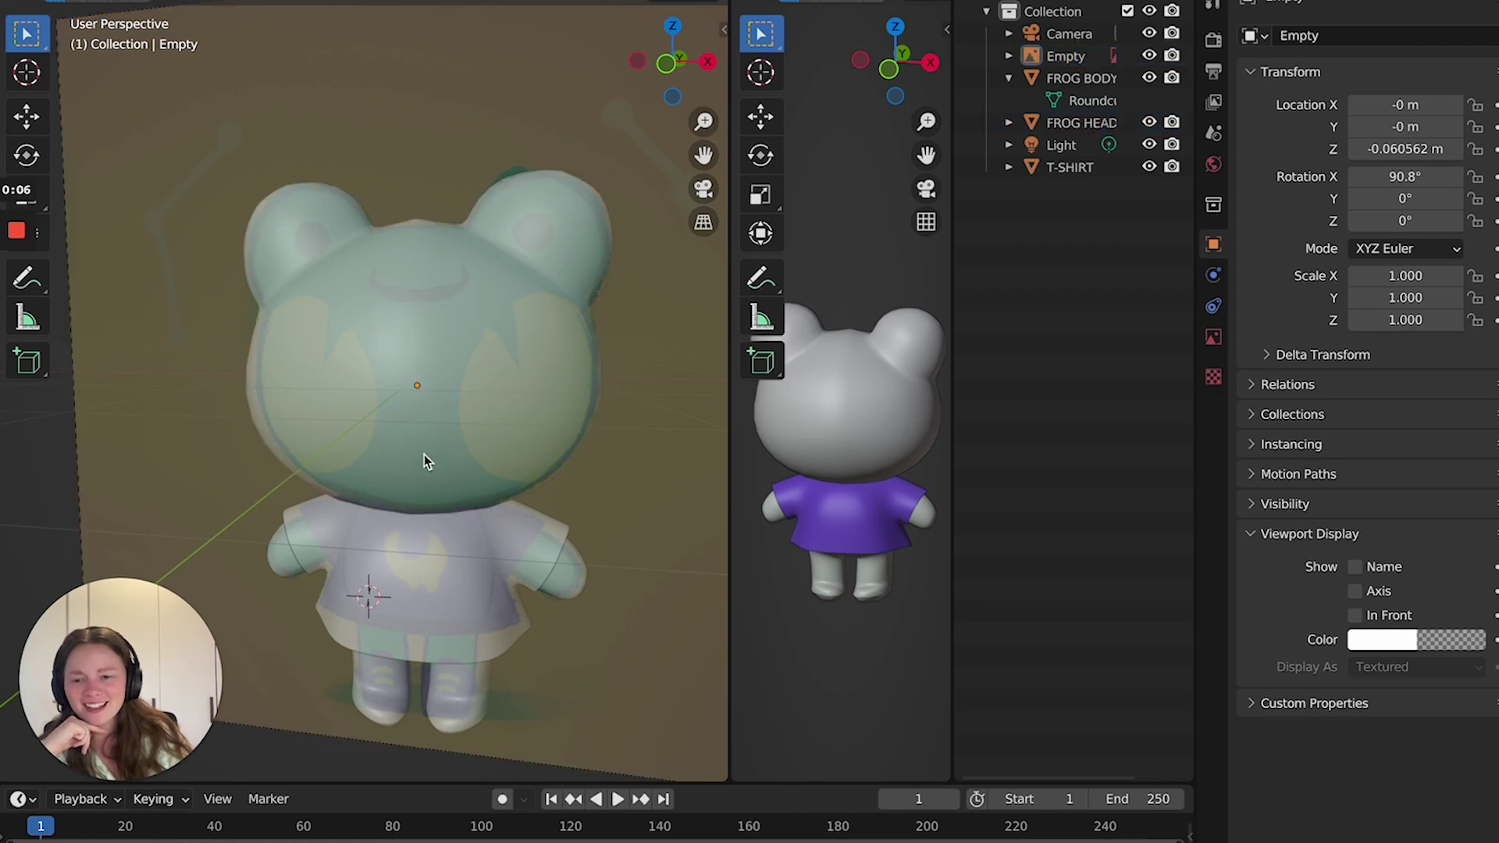
pyautogui.hscroll(6, 424, 455)
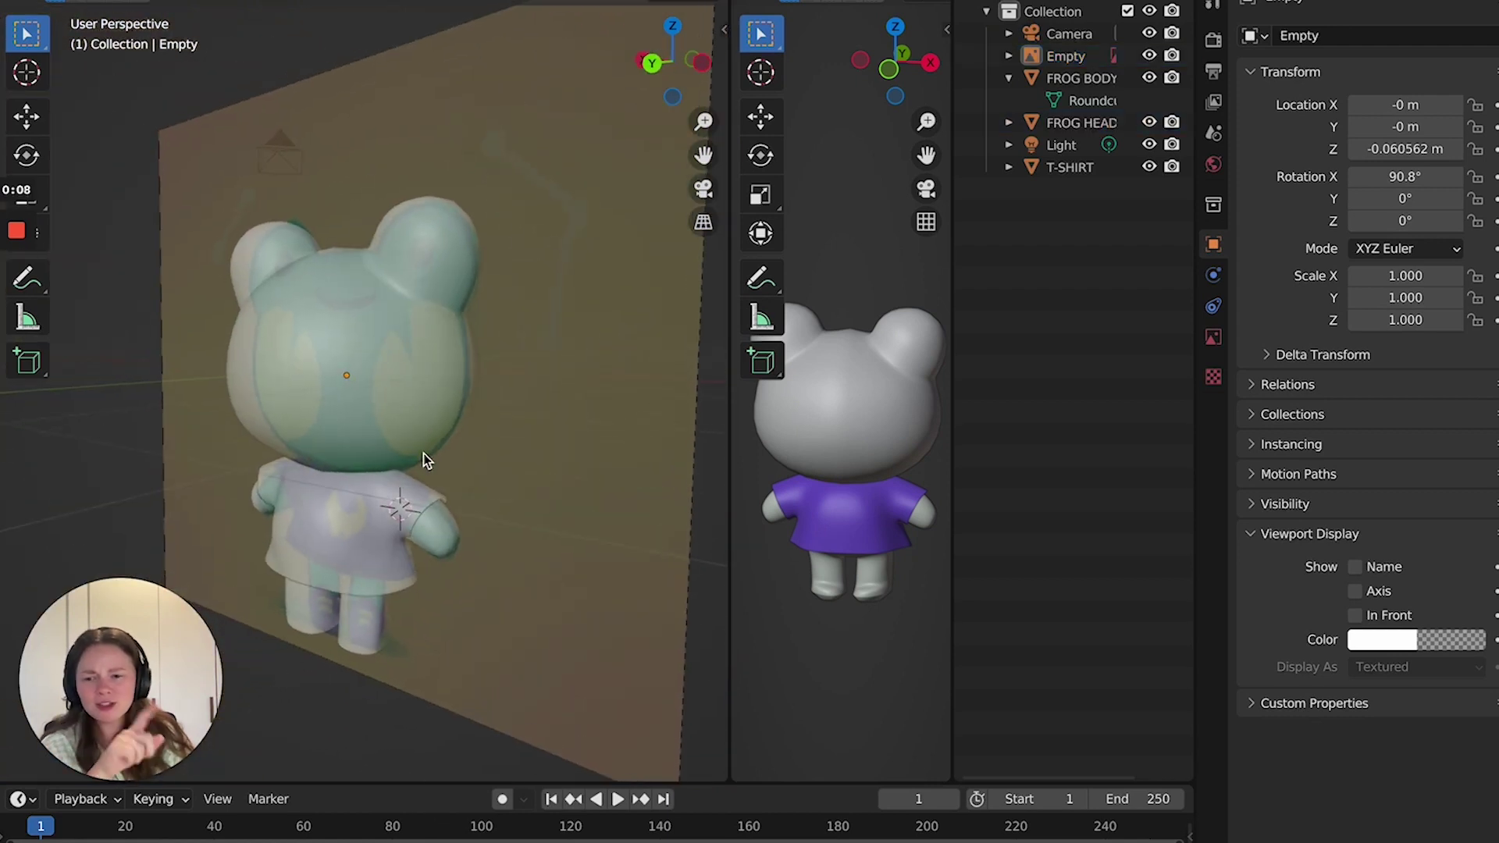
pyautogui.hscroll(8, 423, 455)
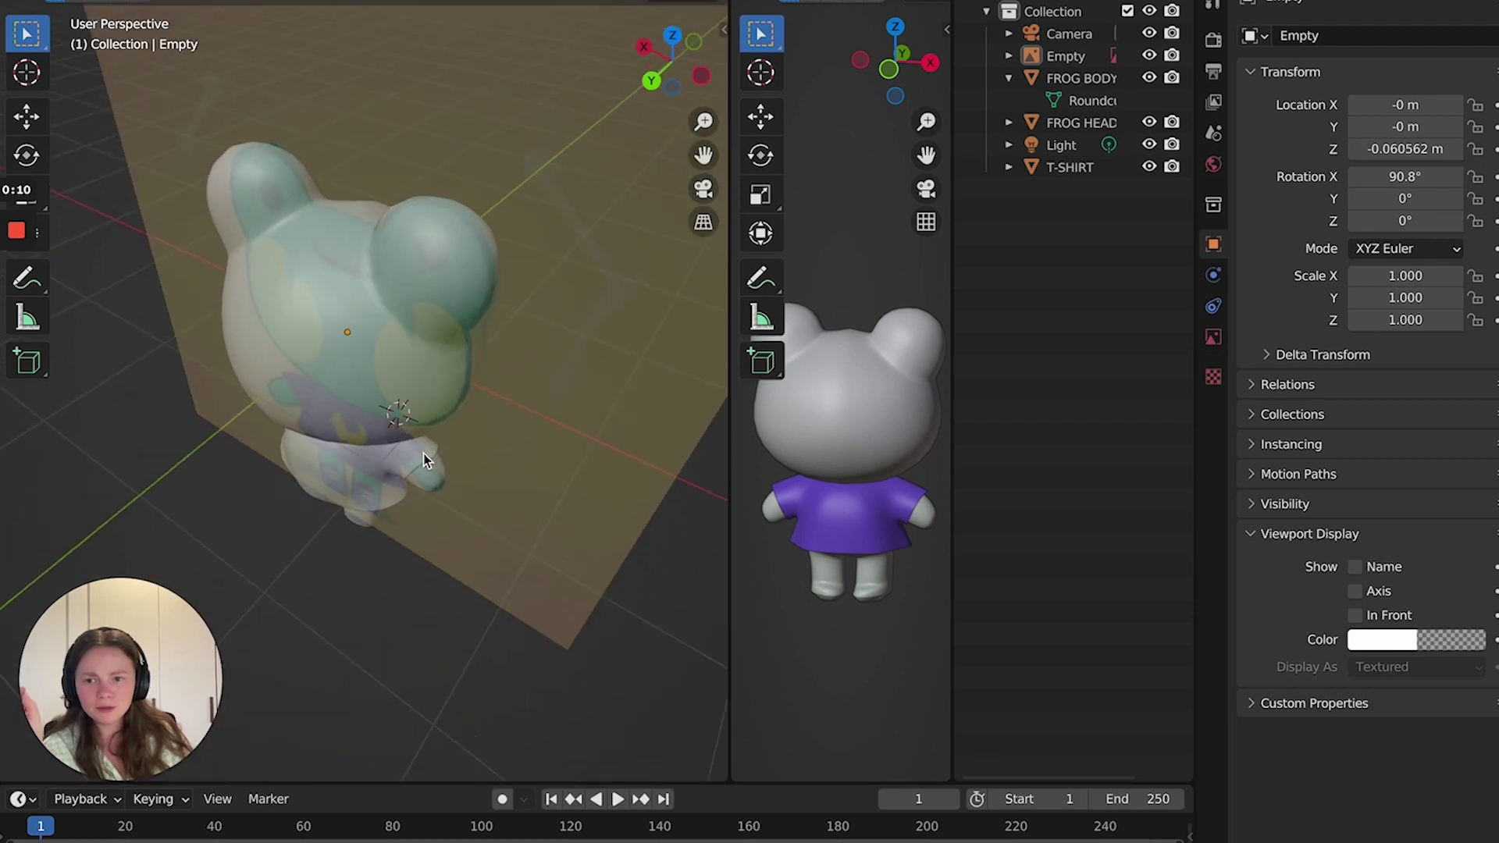
pyautogui.hscroll(8, 424, 461)
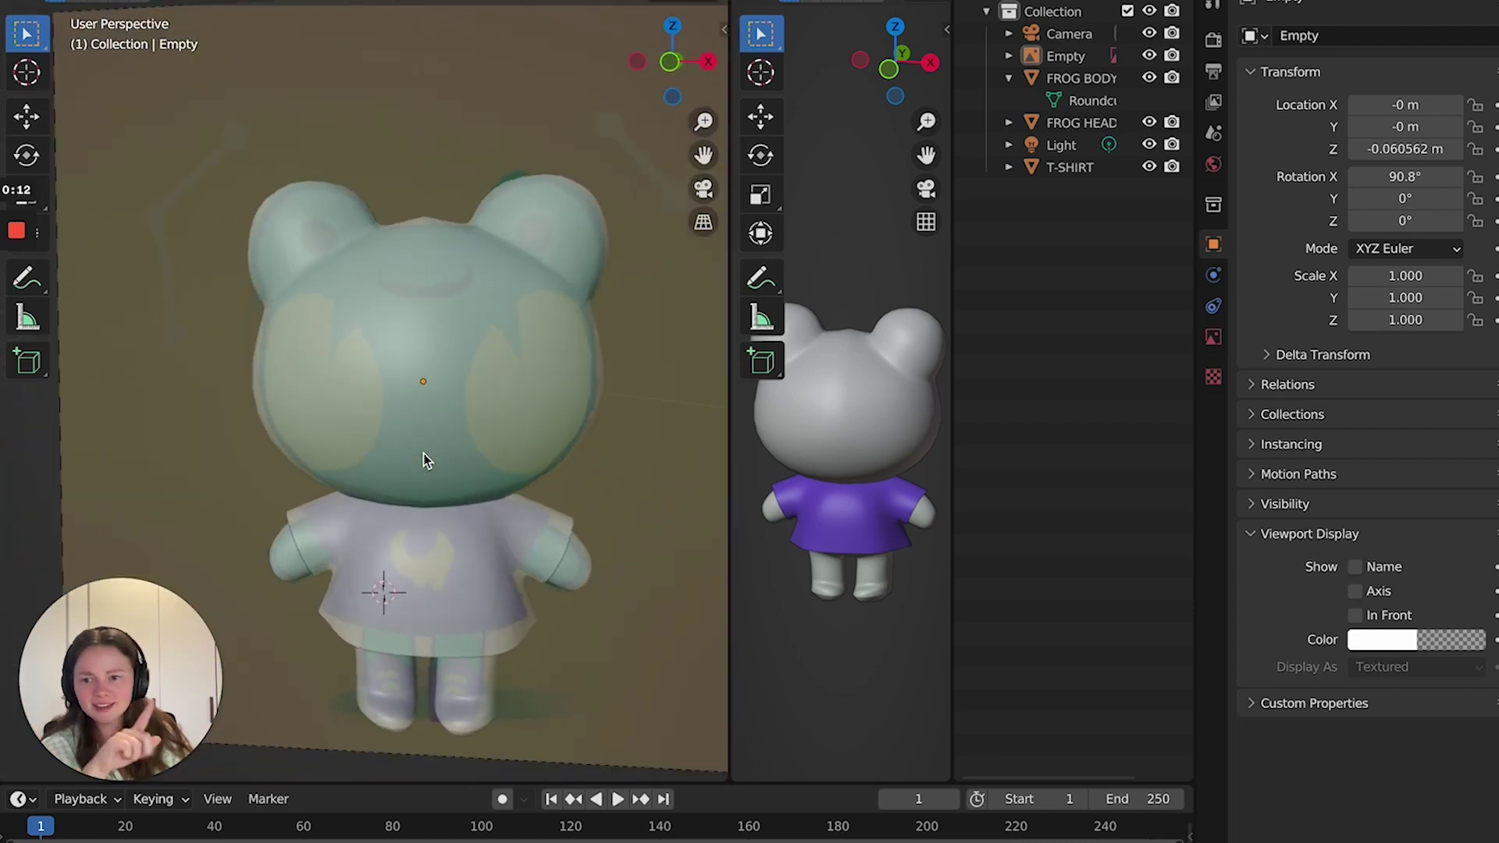
pyautogui.hscroll(-8, 424, 461)
pyautogui.hscroll(8, 424, 461)
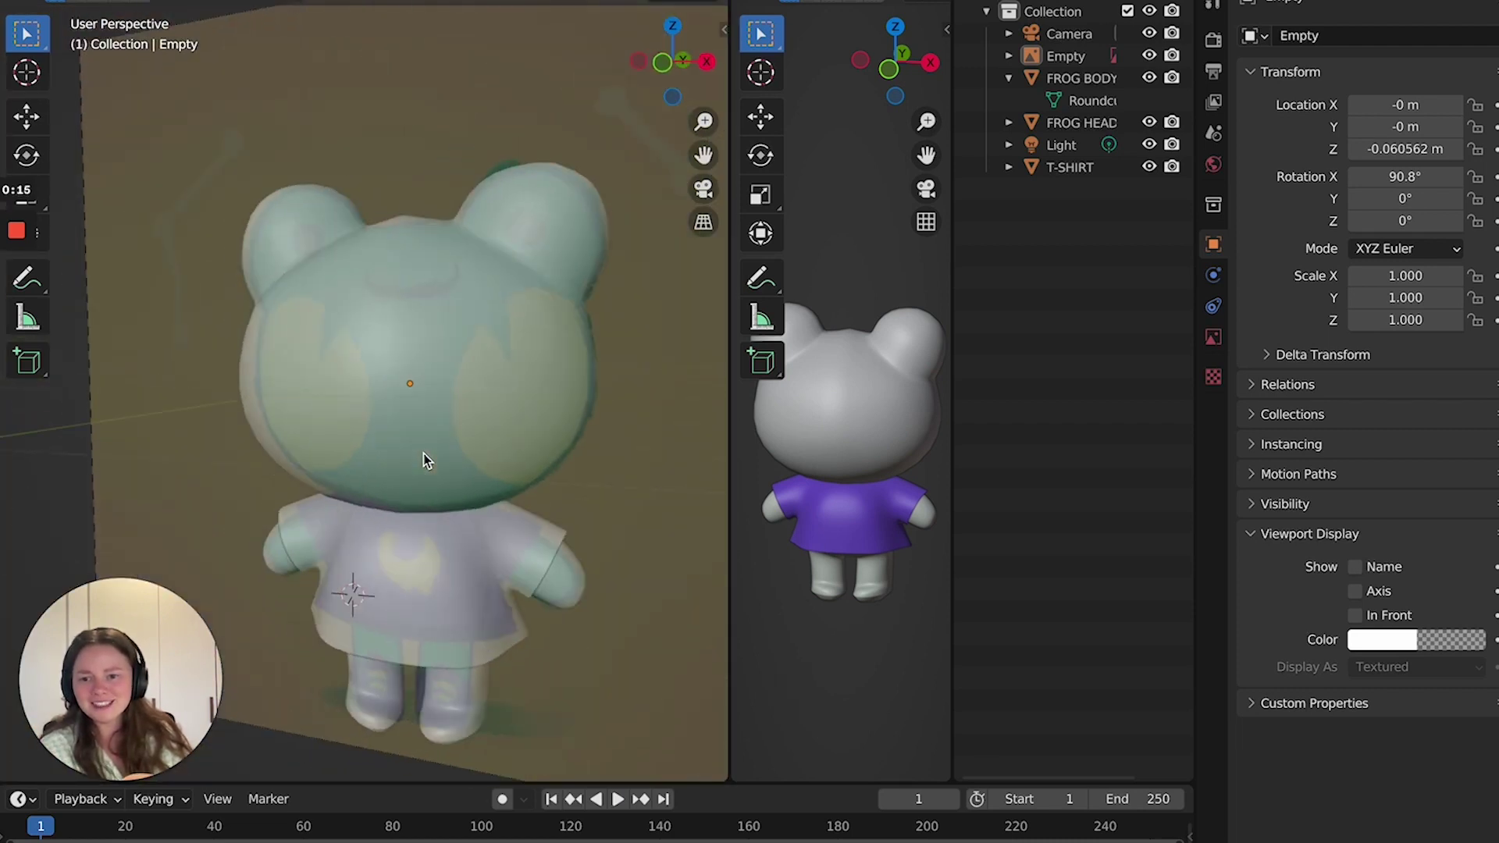
pyautogui.hscroll(2, 424, 460)
pyautogui.moveTo(727, 510); pyautogui.dragTo(519, 507)
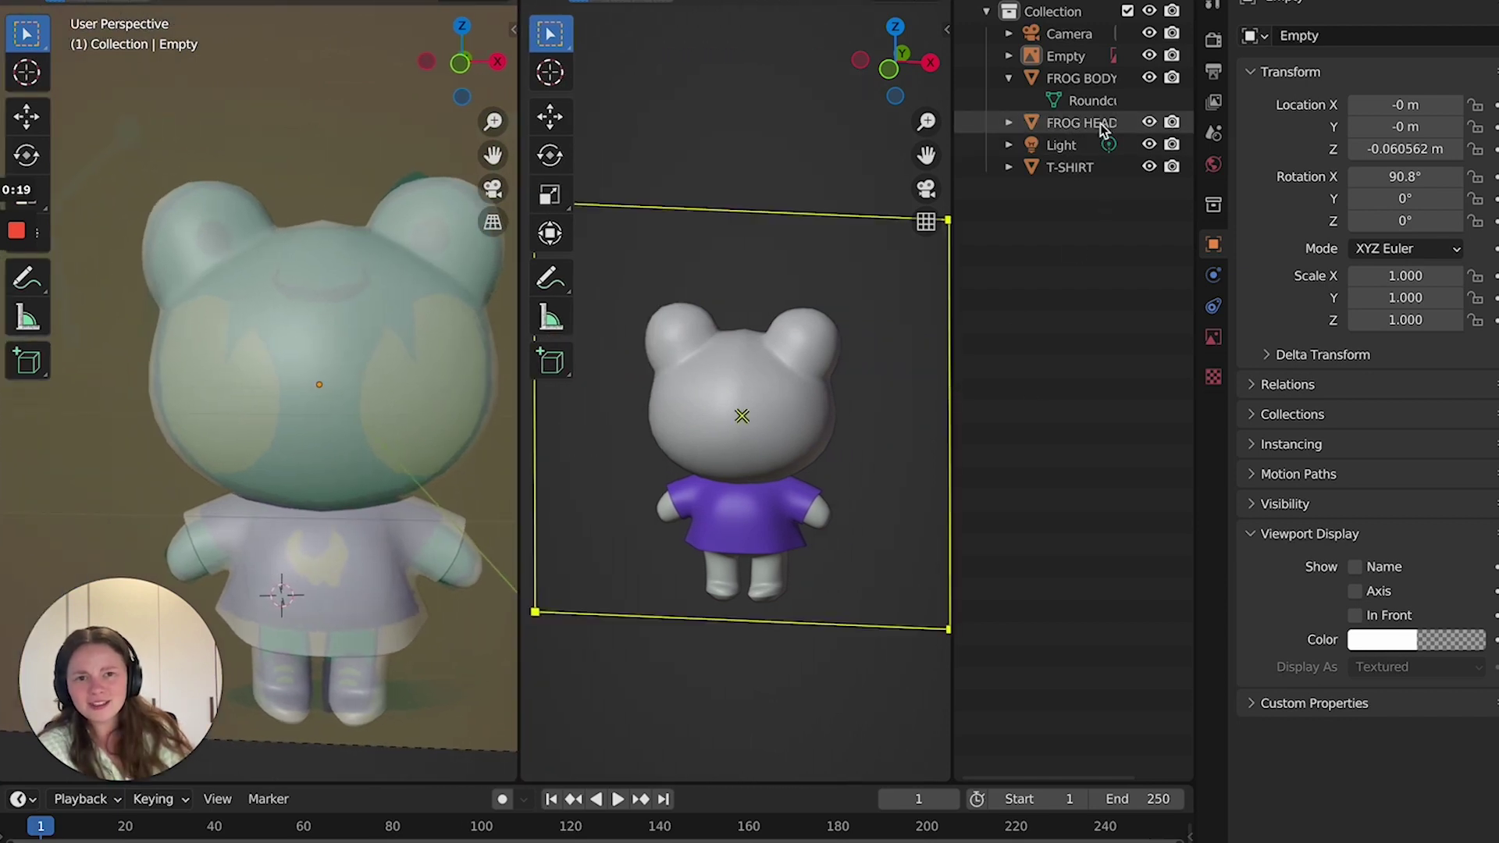
# Narrow the outliner panel and widen the left 3D view.
pyautogui.hotkey('alt', 'a')
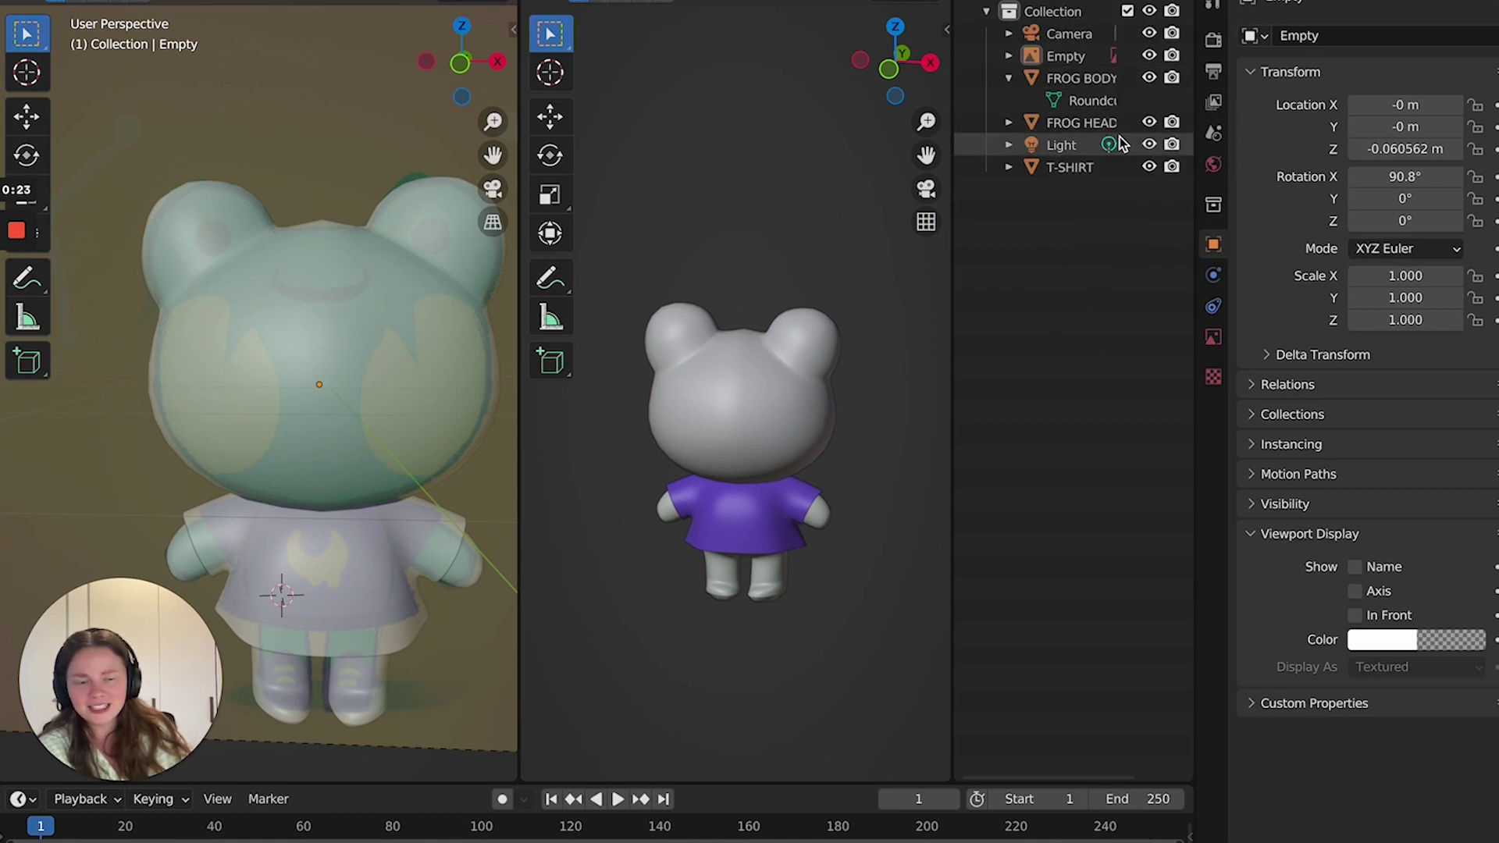
pyautogui.hotkey('ctrl', 'z')
pyautogui.moveTo(966, 320); pyautogui.dragTo(1041, 325)
pyautogui.moveTo(519, 424); pyautogui.dragTo(699, 415)
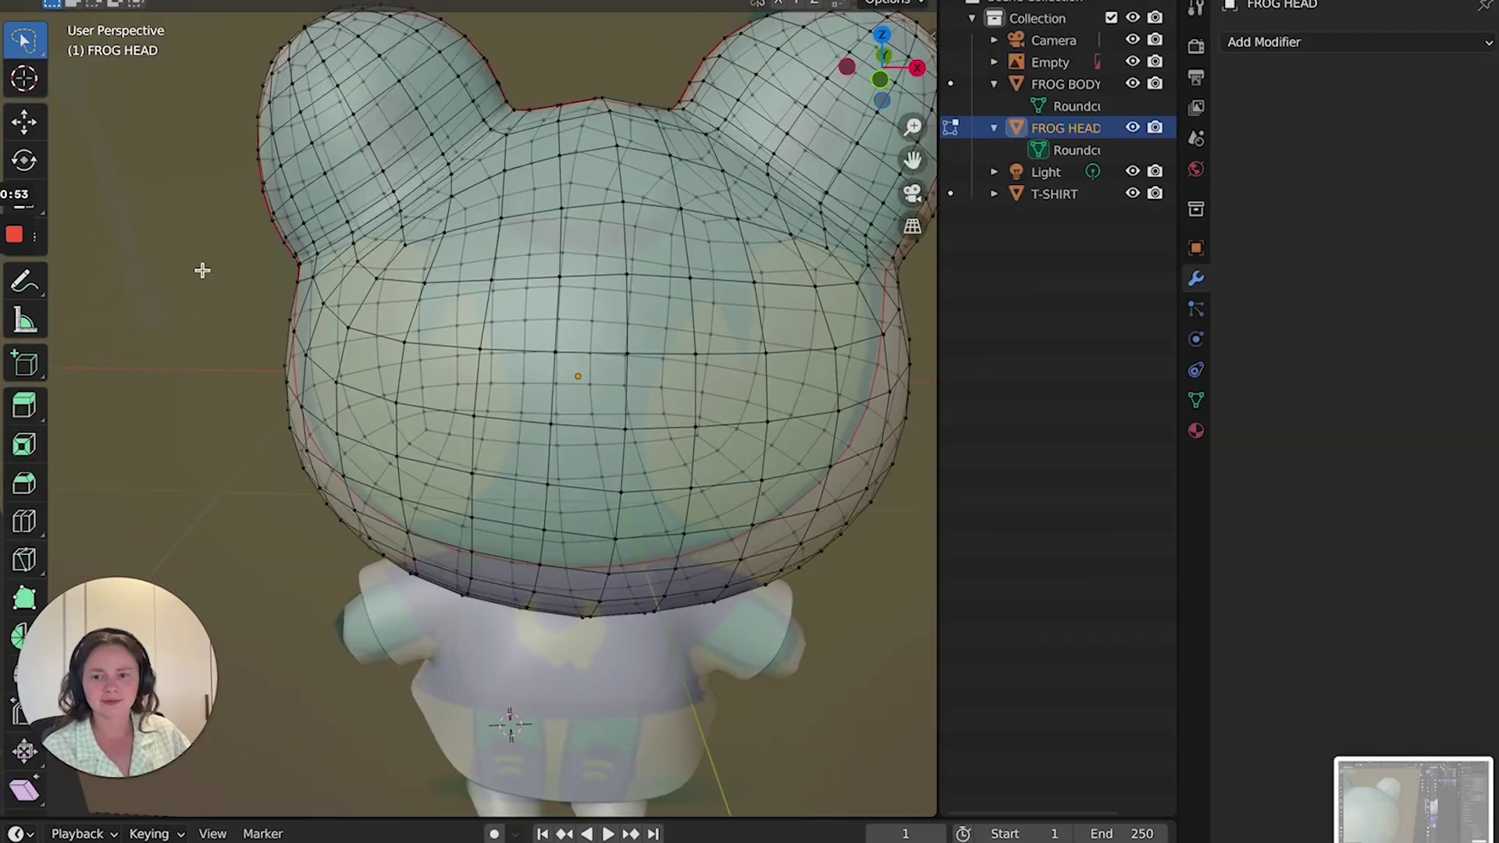
# Return the frog head to Object Mode.
pyautogui.hscroll(-5, 202, 271)
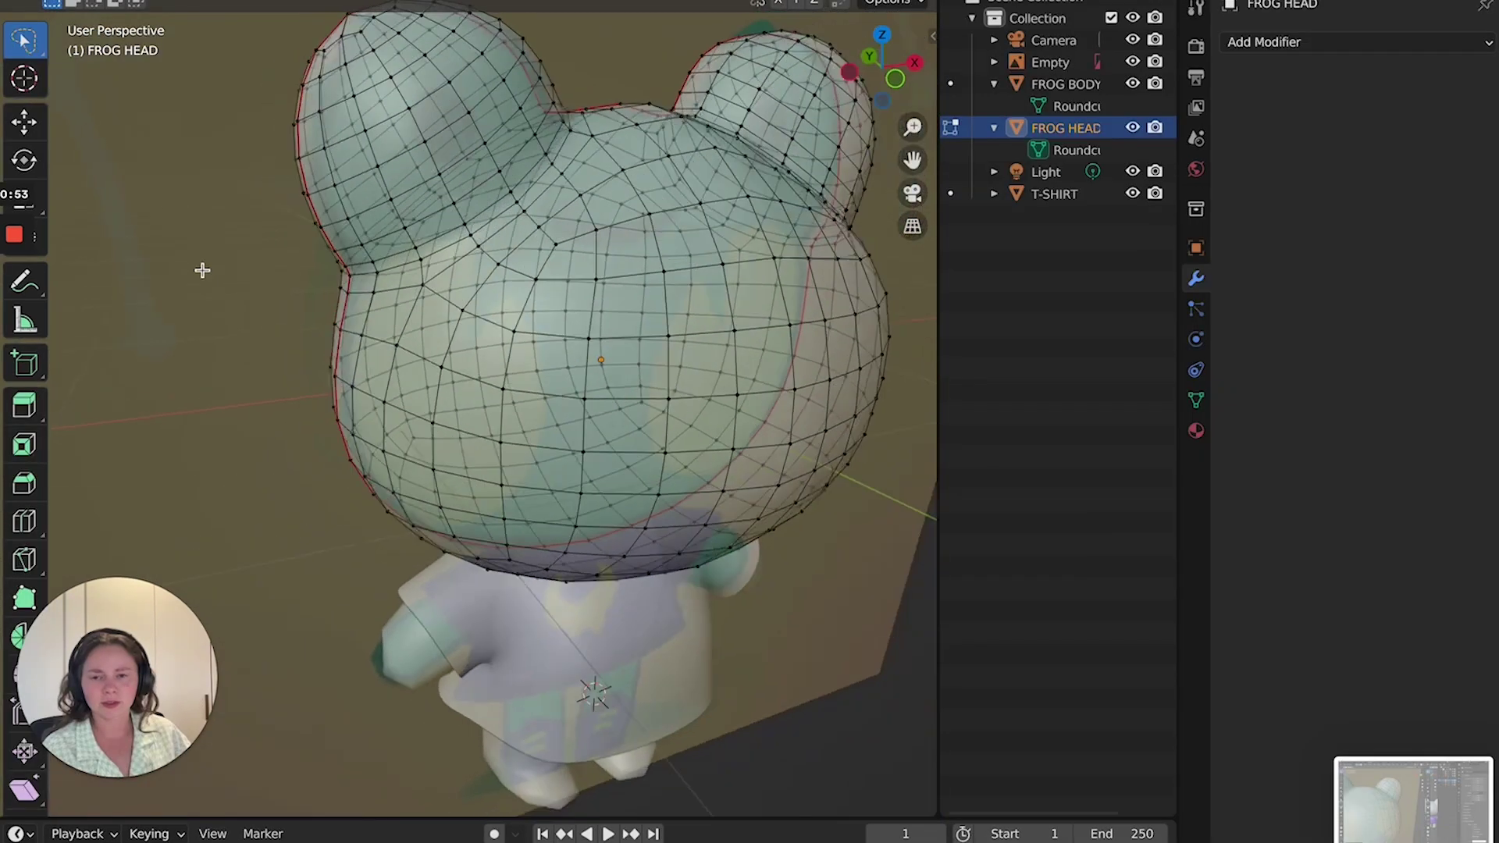
pyautogui.hscroll(3, 202, 270)
pyautogui.hscroll(5, 202, 270)
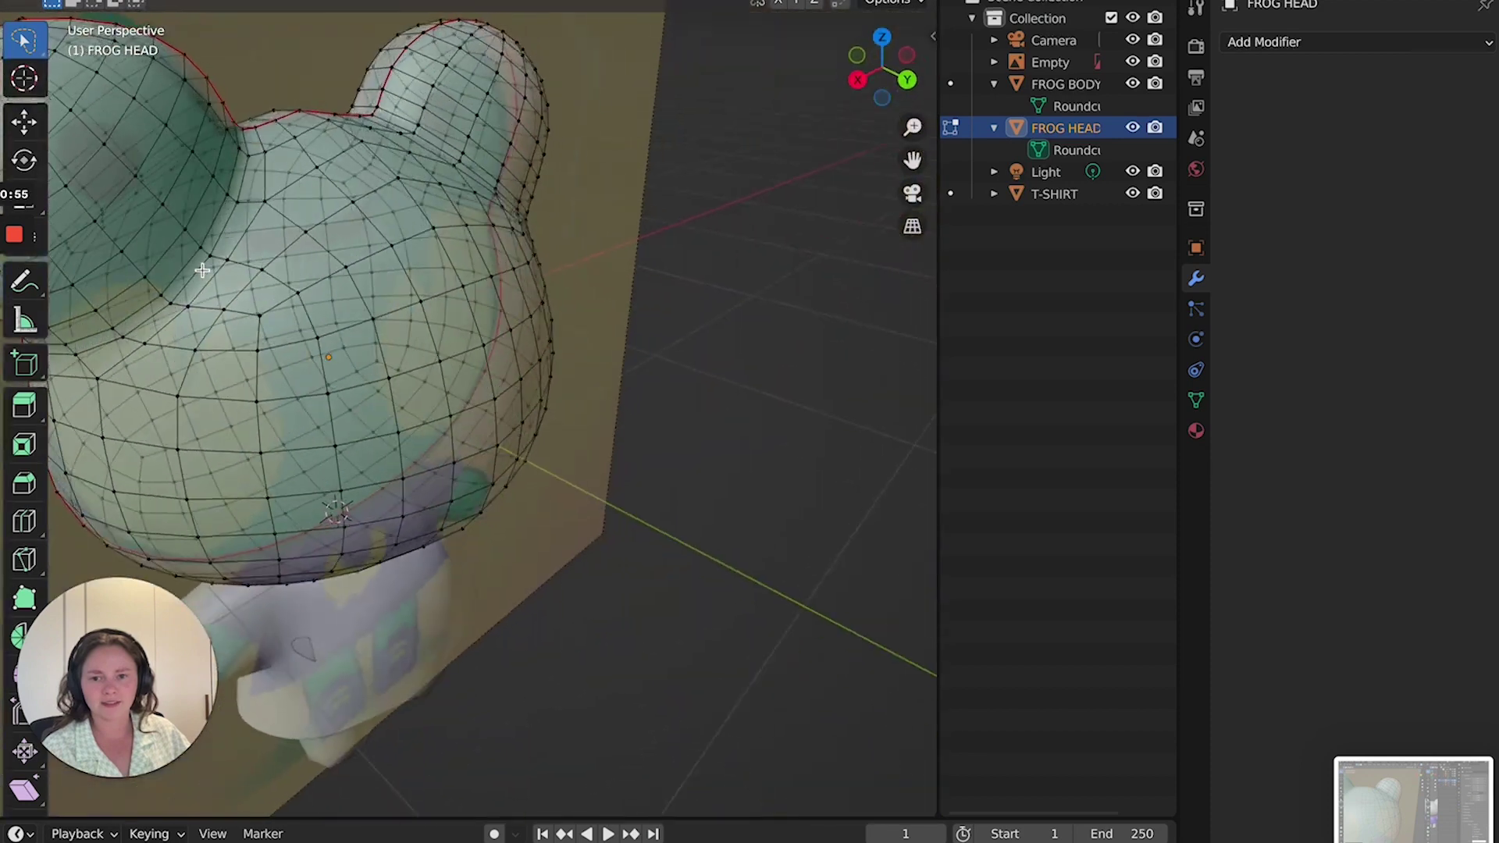
pyautogui.hscroll(10, 485, 285)
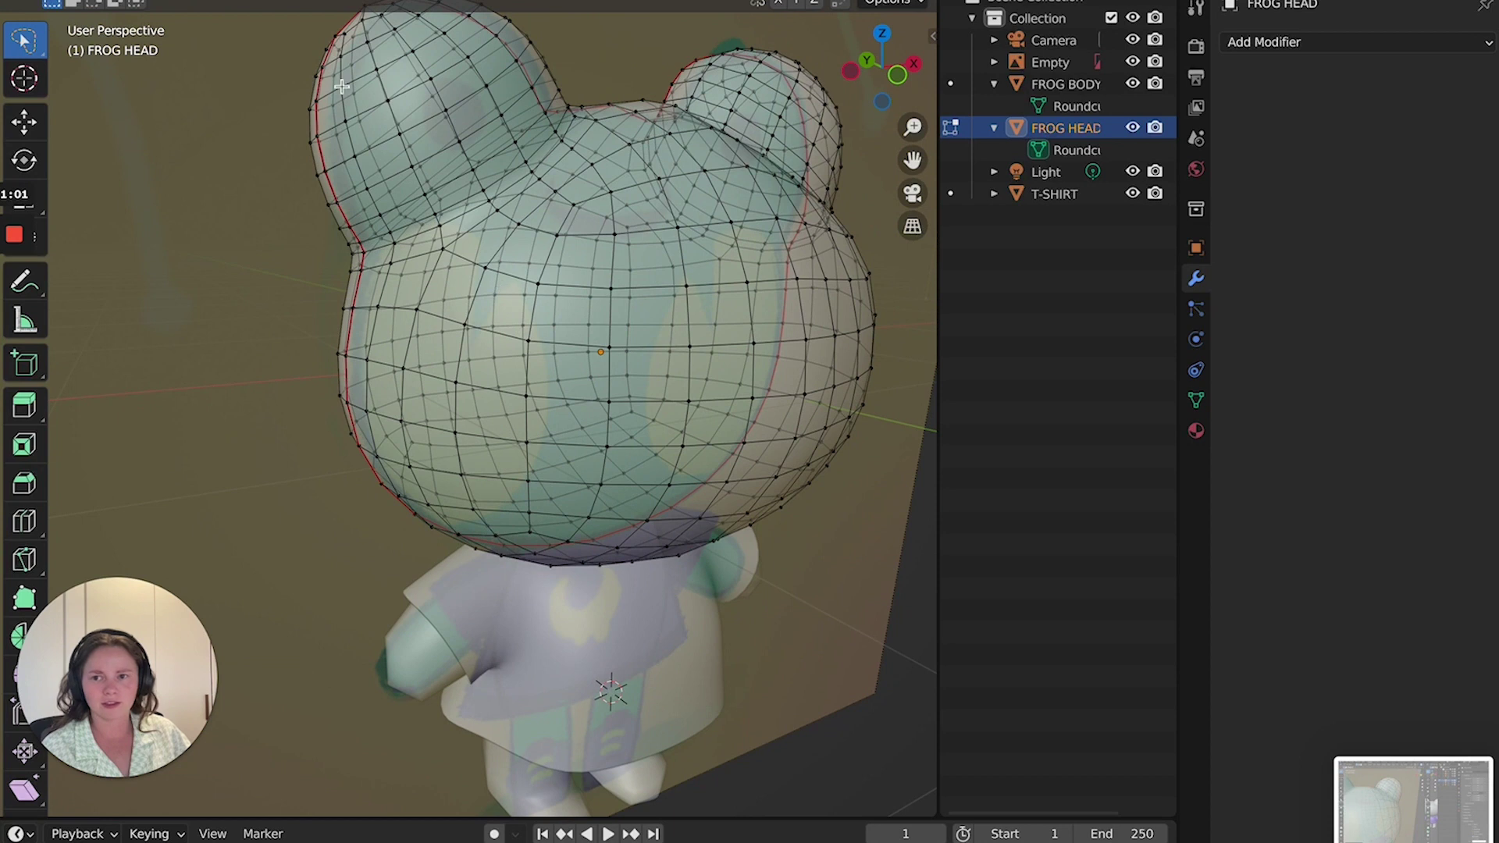
pyautogui.click(102, 3)
pyautogui.click(101, 3)
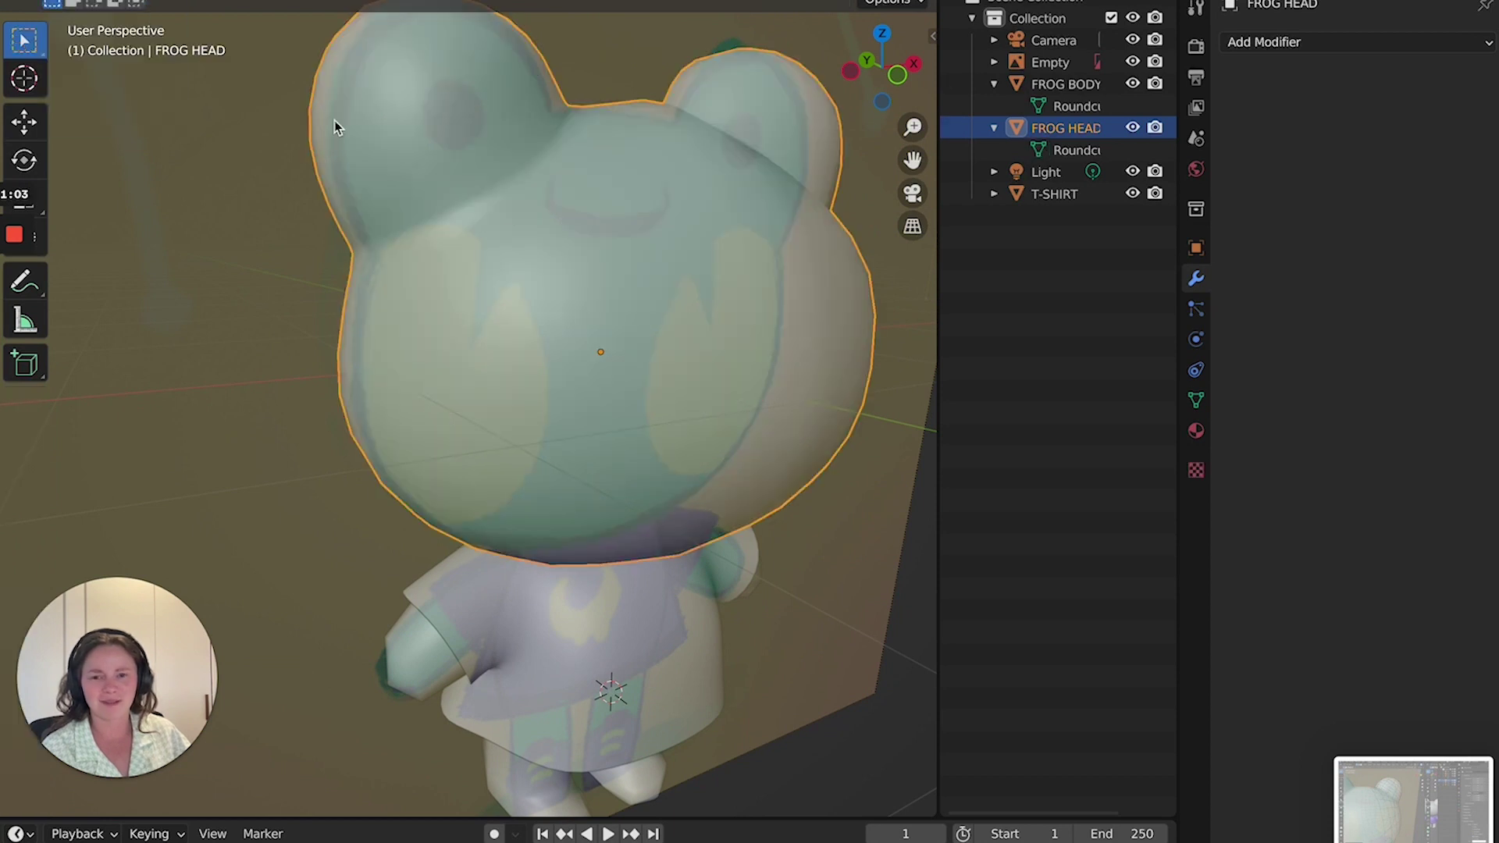
# Add a Decimate modifier set to Un-Subdivide with 2 iterations, apply it, and enter Edit Mode.
pyautogui.click(1276, 44)
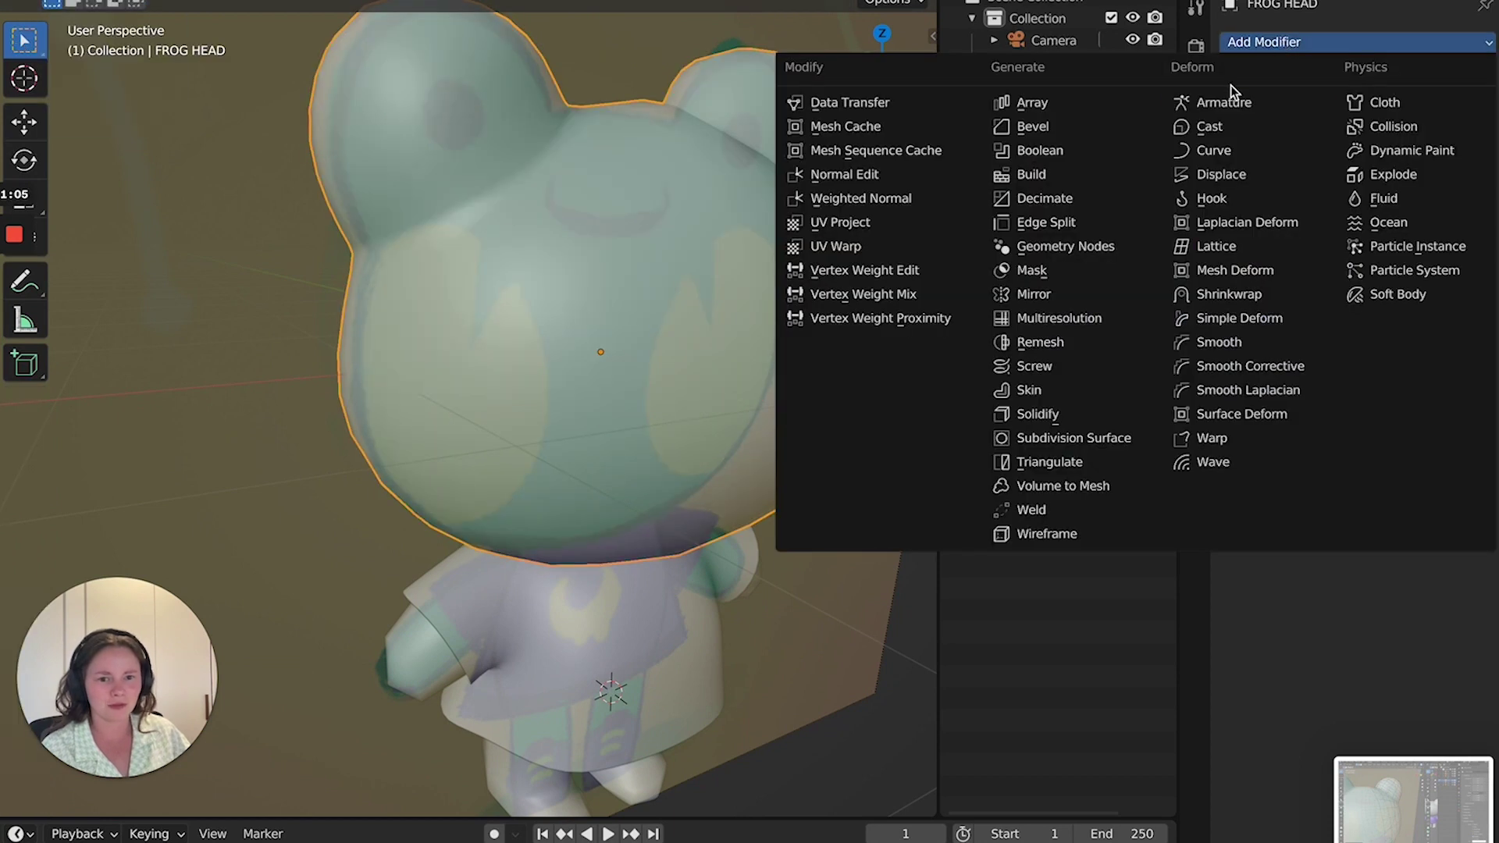
pyautogui.click(1045, 198)
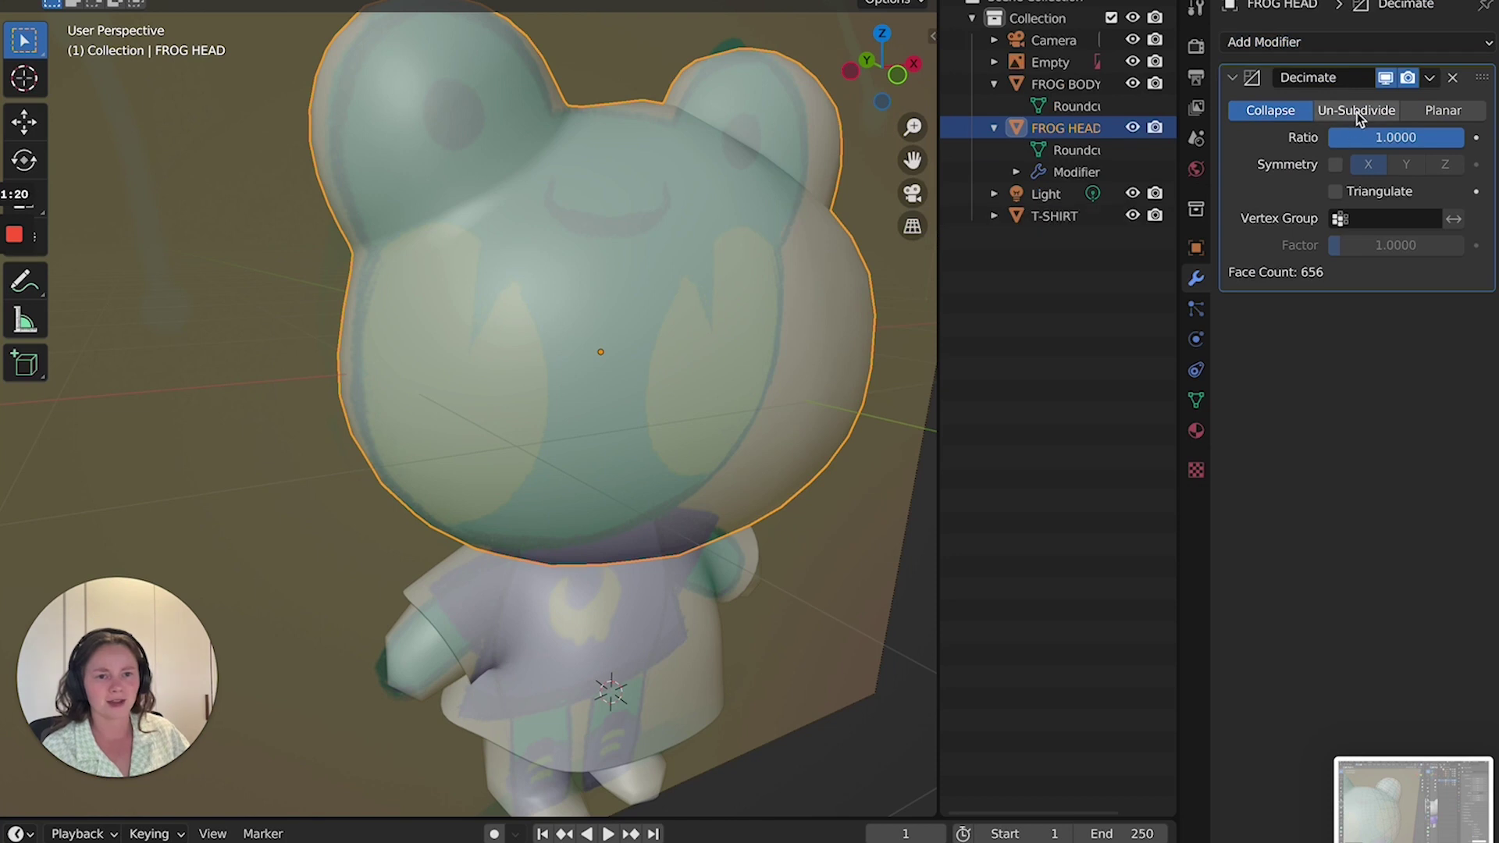
pyautogui.click(1357, 111)
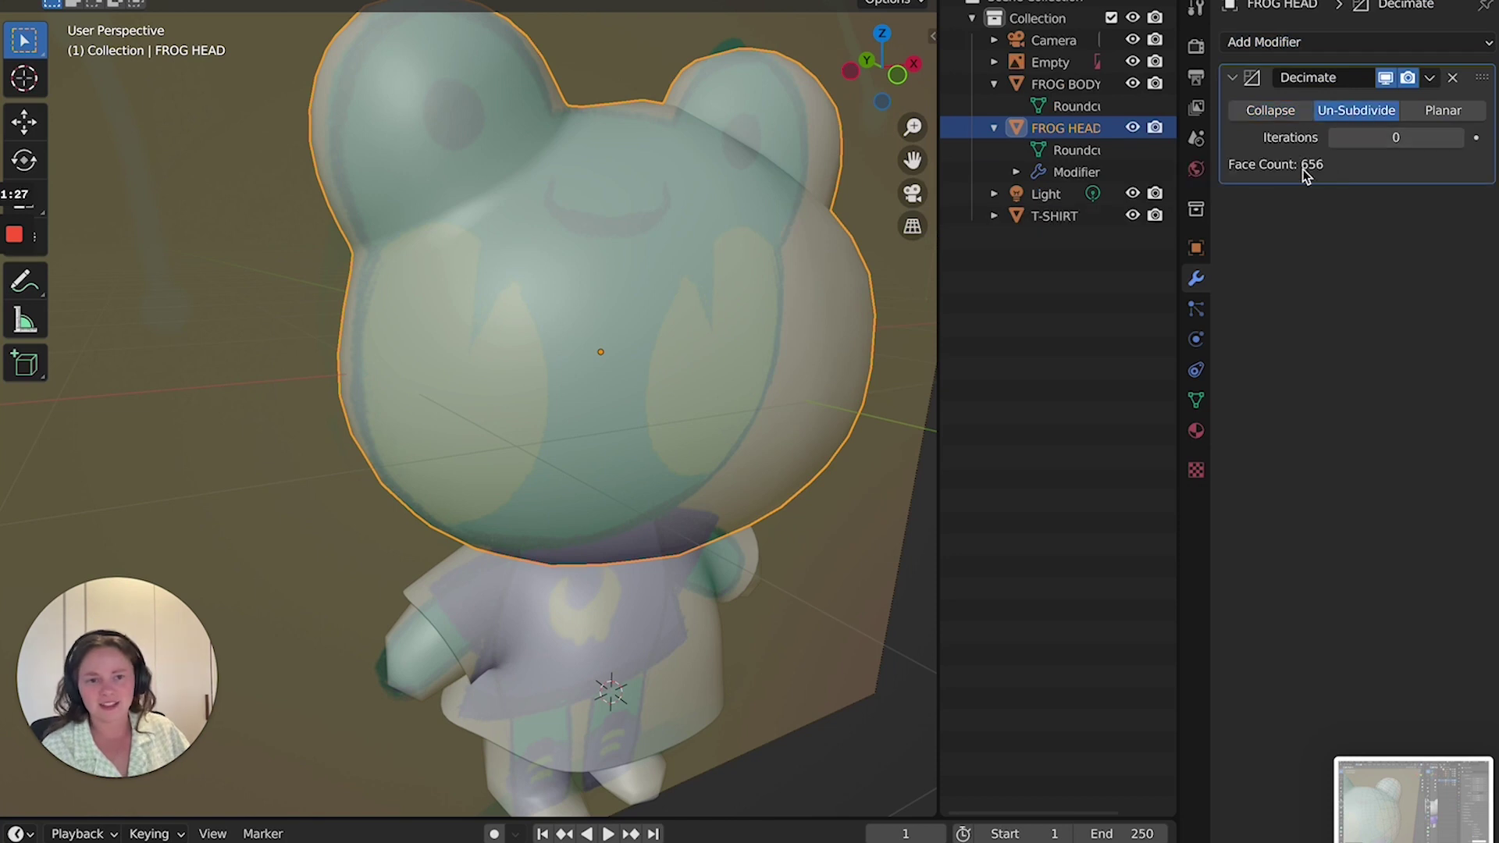
pyautogui.moveTo(1439, 138); pyautogui.dragTo(1450, 138)
pyautogui.click(1457, 137)
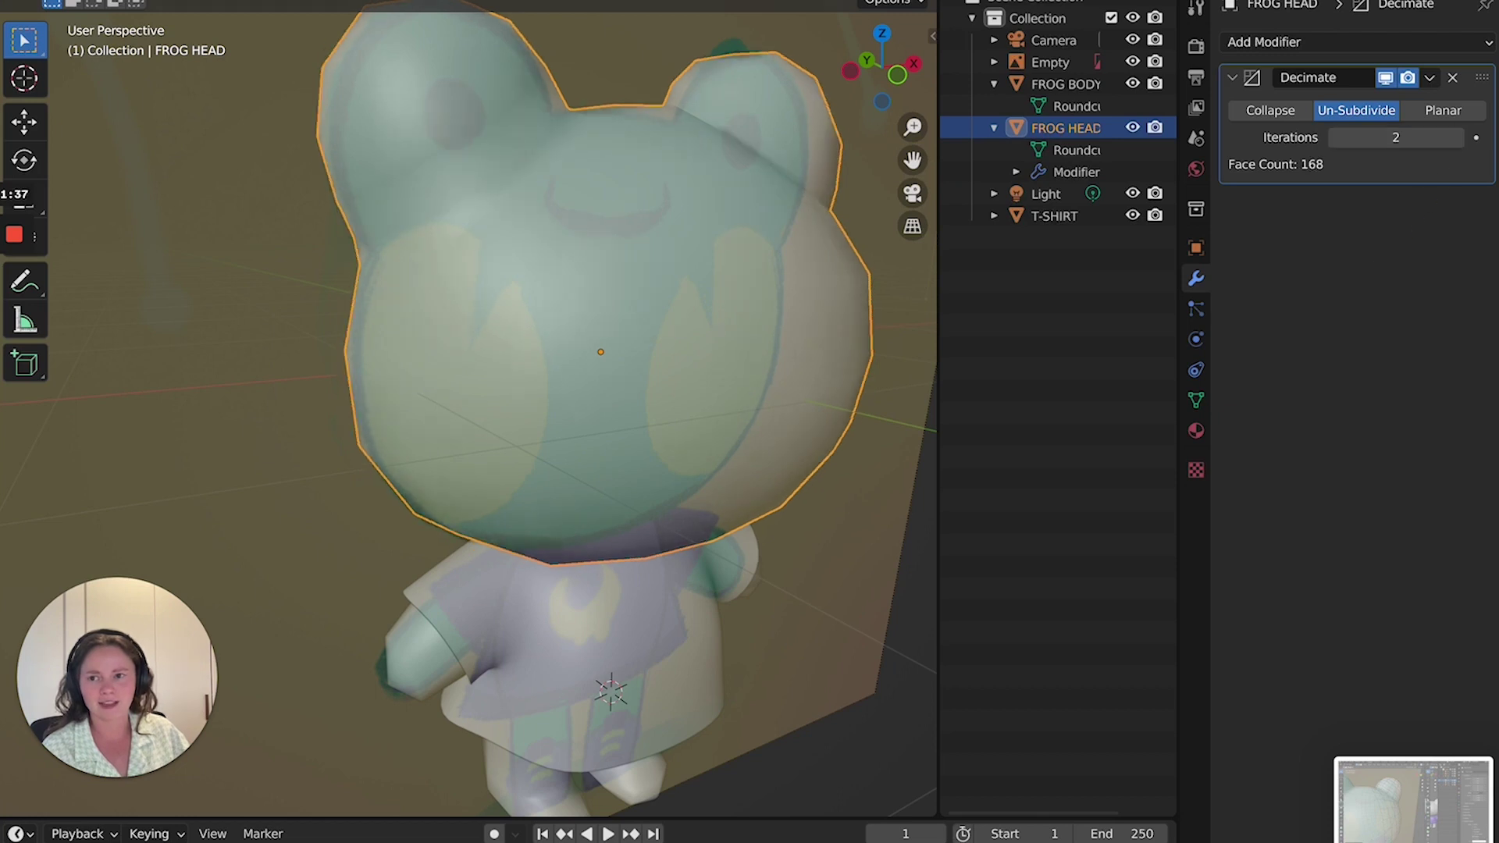
pyautogui.hotkey('ctrl', 'a')
pyautogui.click(109, 2)
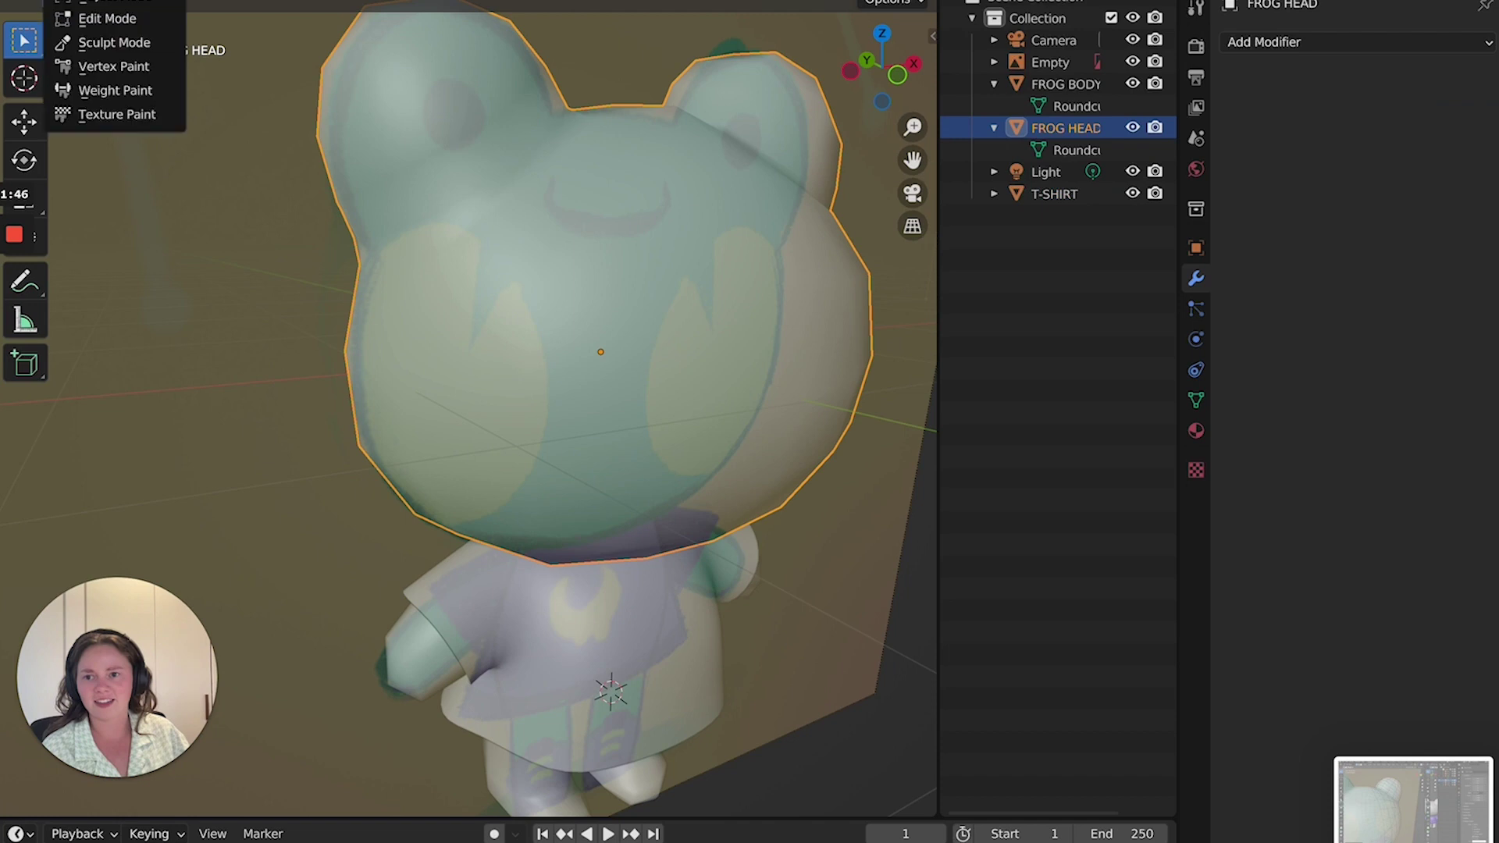
pyautogui.click(117, 15)
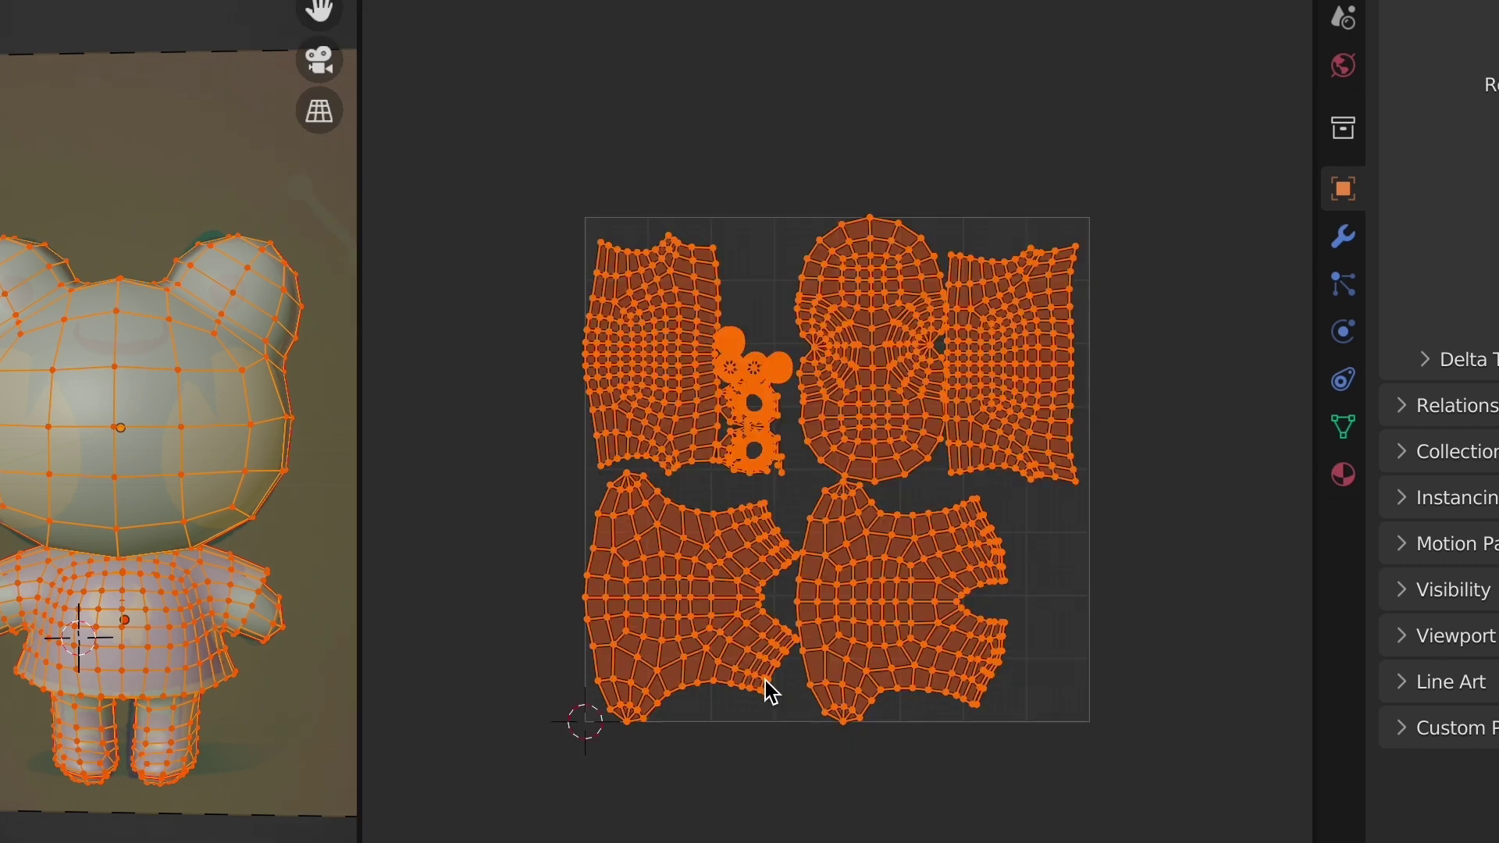
# Select the lower-right UV island, then clear the UV selection.
pyautogui.scroll(3, 808, 156)
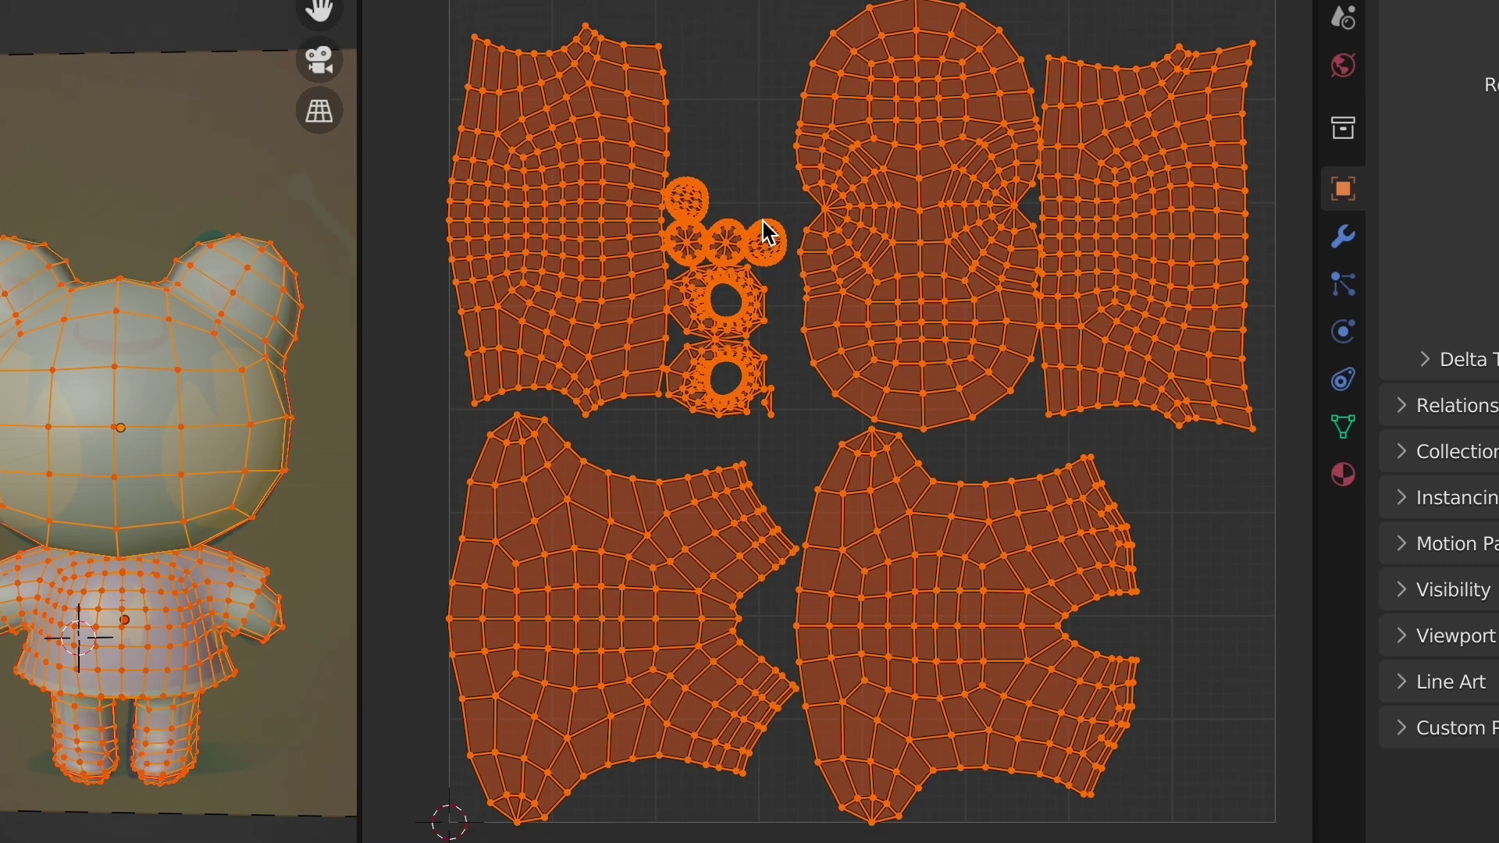
pyautogui.click(742, 153)
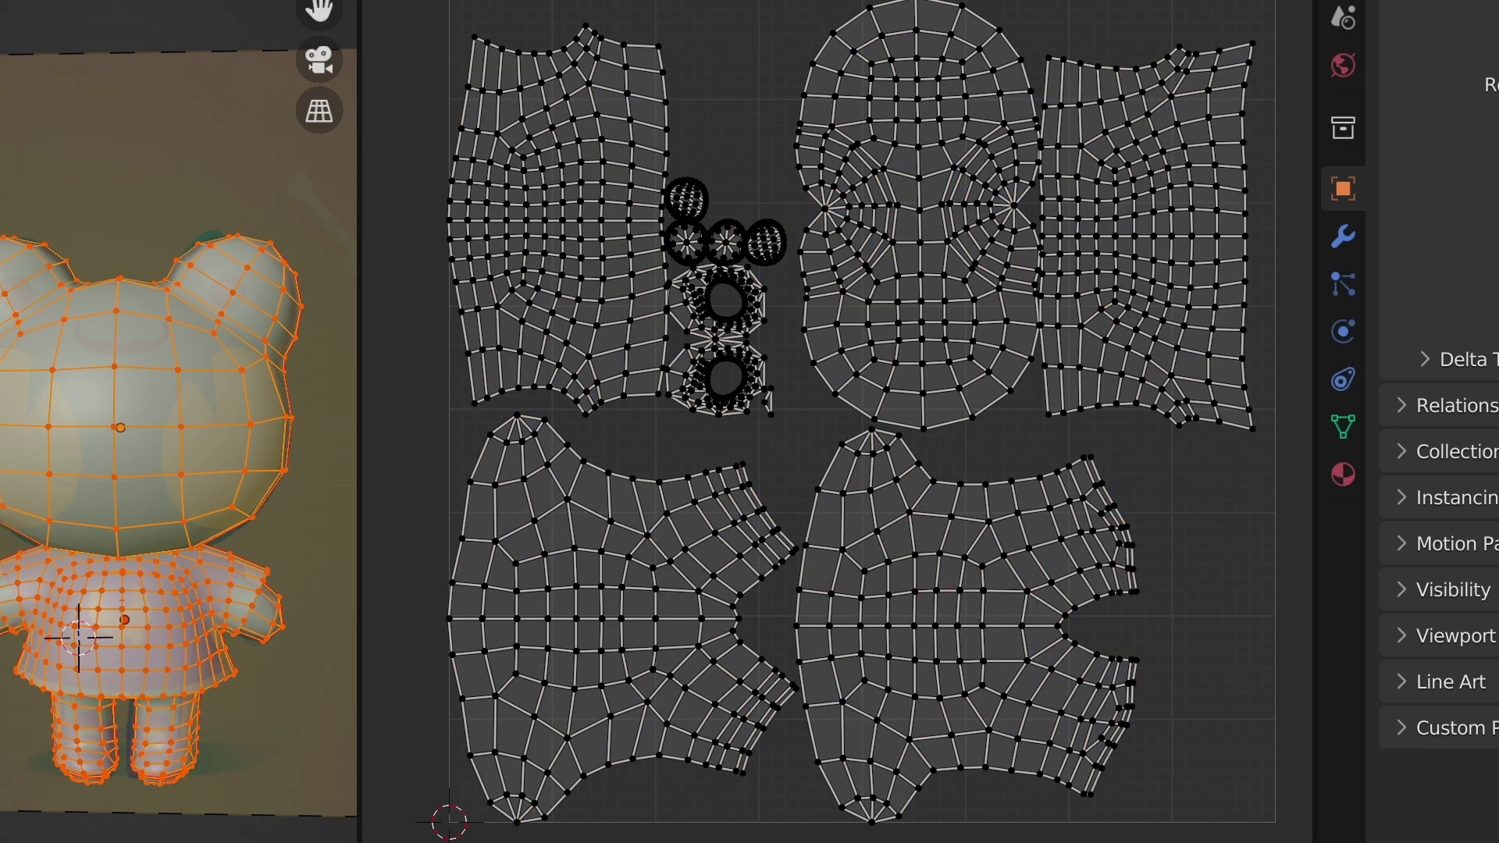
pyautogui.click(1114, 636)
pyautogui.hotkey('alt', 'a')
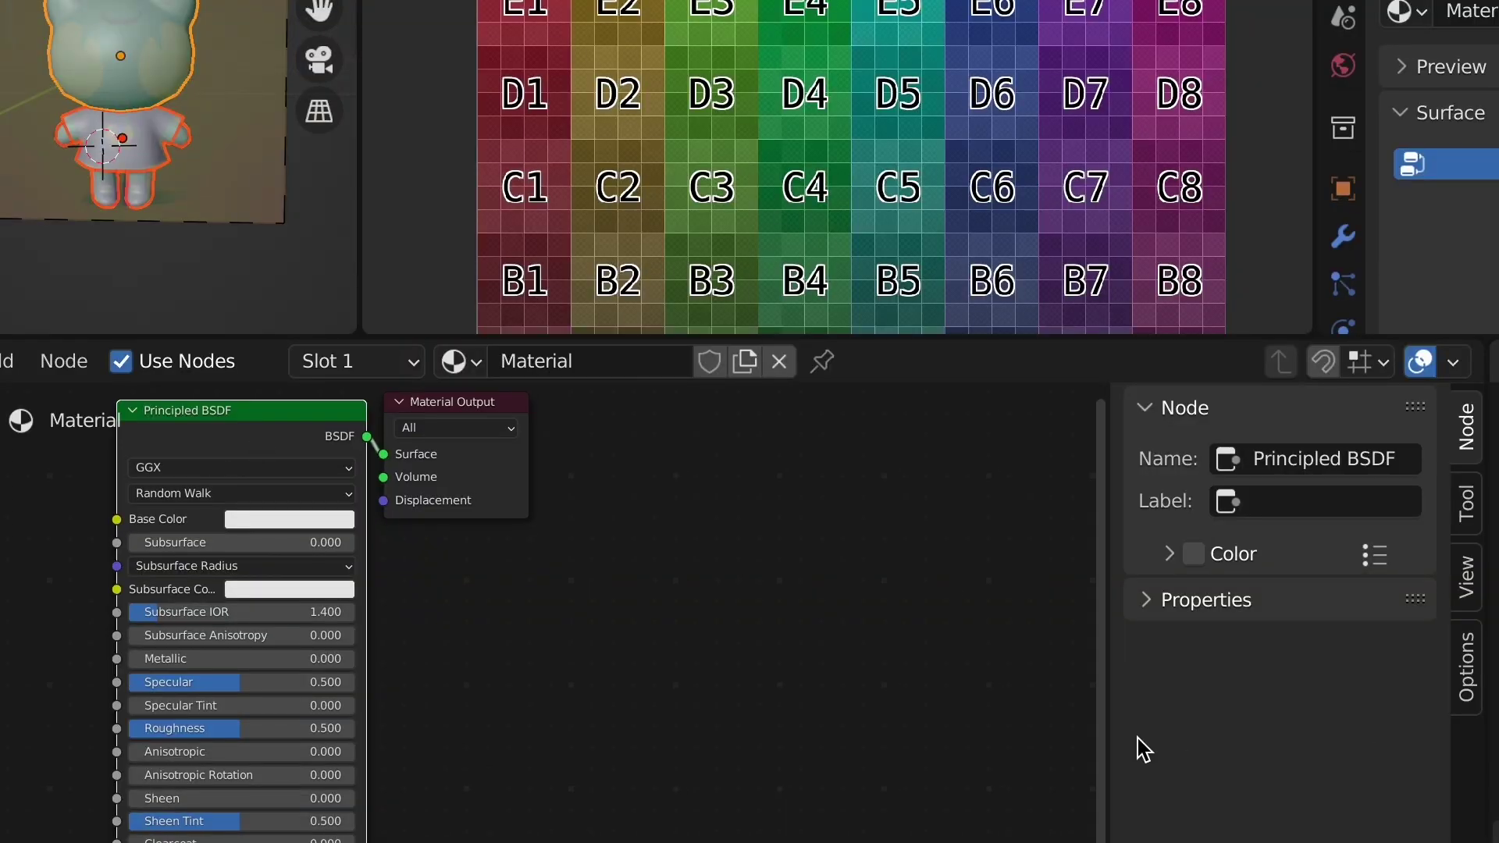
# Link a new Image Texture into Base Color and paint dark-green patches on the frog's head.
pyautogui.hotkey('shift', 'a')
pyautogui.click(870, 612)
pyautogui.click(123, 650)
pyautogui.moveTo(367, 672); pyautogui.dragTo(529, 586, button='middle')
pyautogui.moveTo(528, 586); pyautogui.dragTo(606, 474)
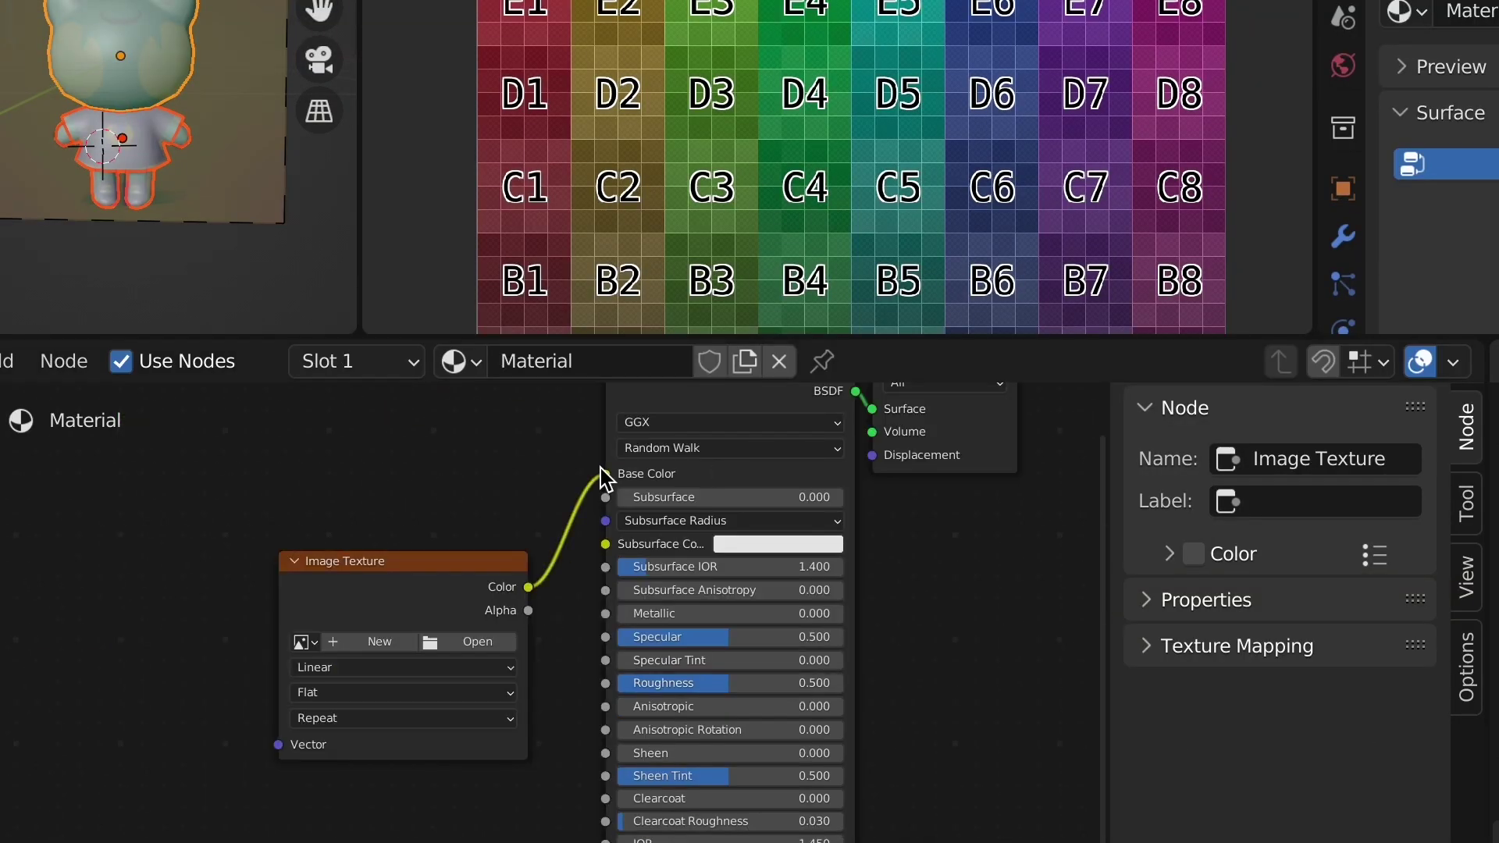
pyautogui.click(380, 641)
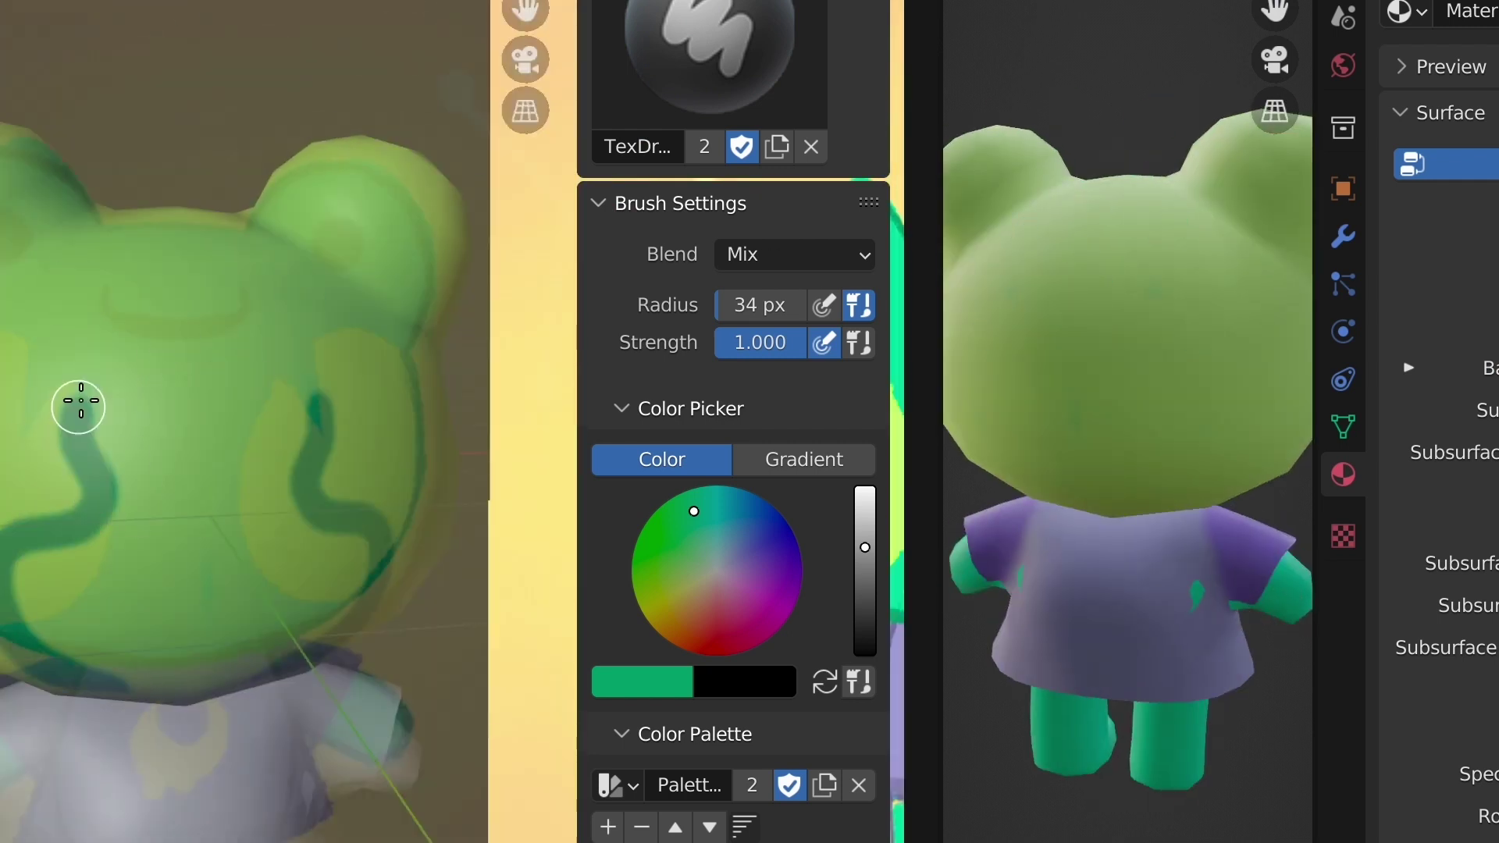
pyautogui.moveTo(81, 406)
pyautogui.mouseDown()
pyautogui.moveTo(318, 531)
pyautogui.moveTo(161, 384)
pyautogui.moveTo(185, 612)
pyautogui.mouseUp()
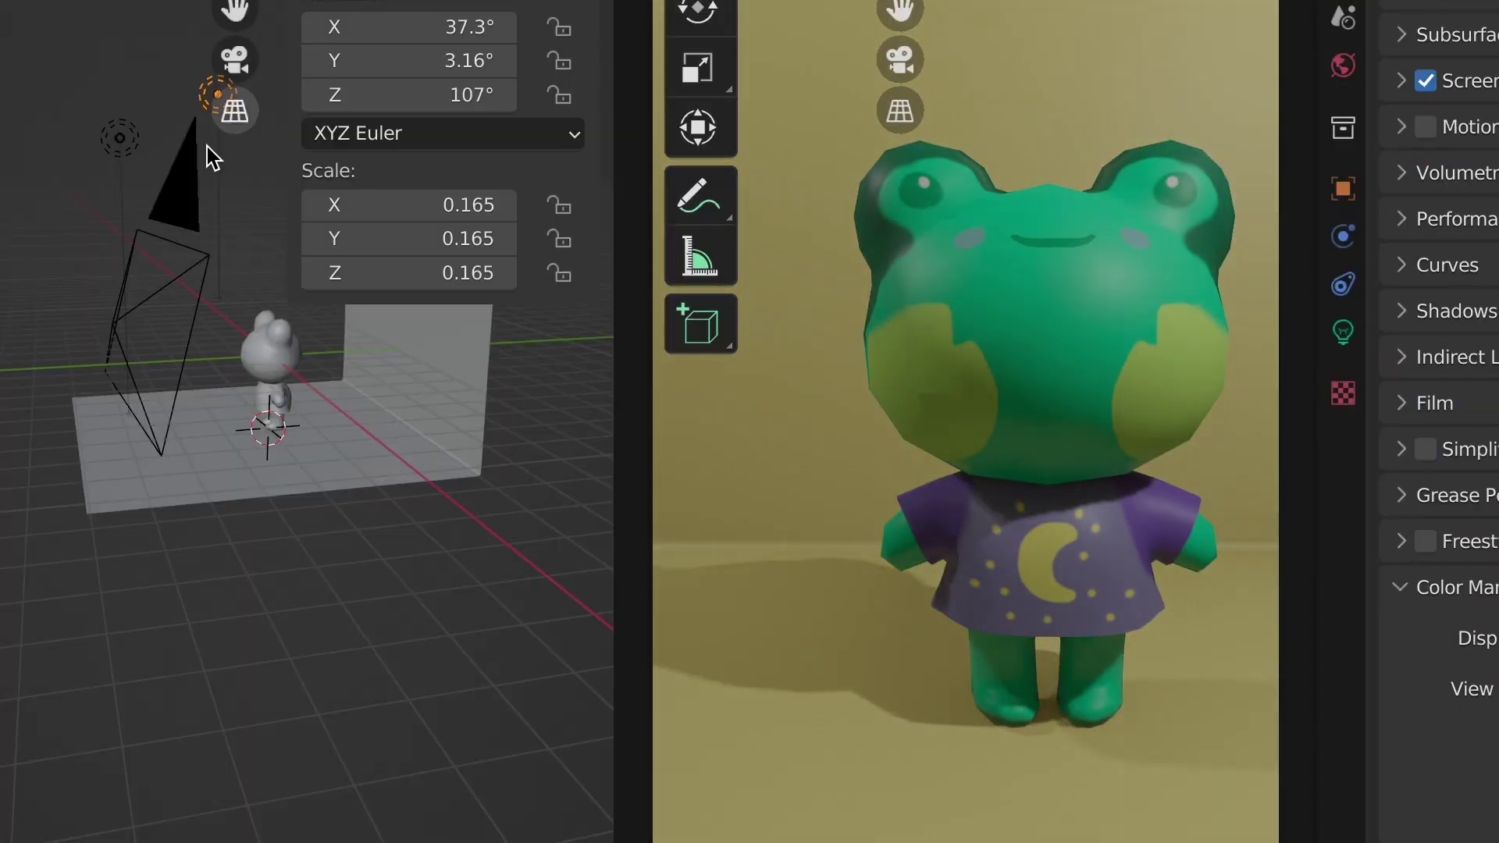
# Open the render settings, frame the painted frog in camera view, and orbit around it.
pyautogui.click(91, 133)
pyautogui.scroll(6, 1439, 422)
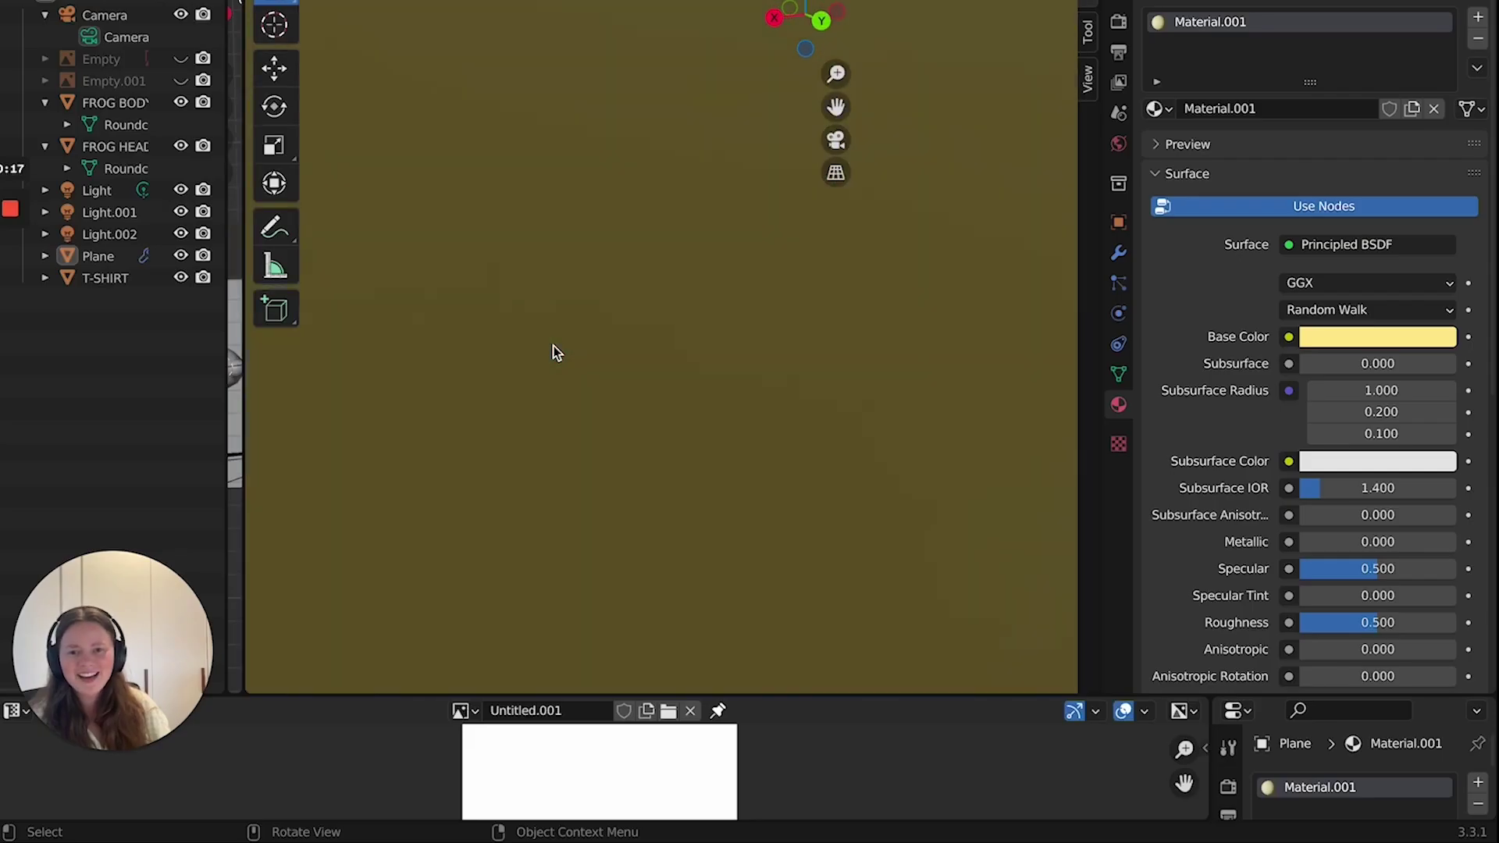
pyautogui.press('KP_0')
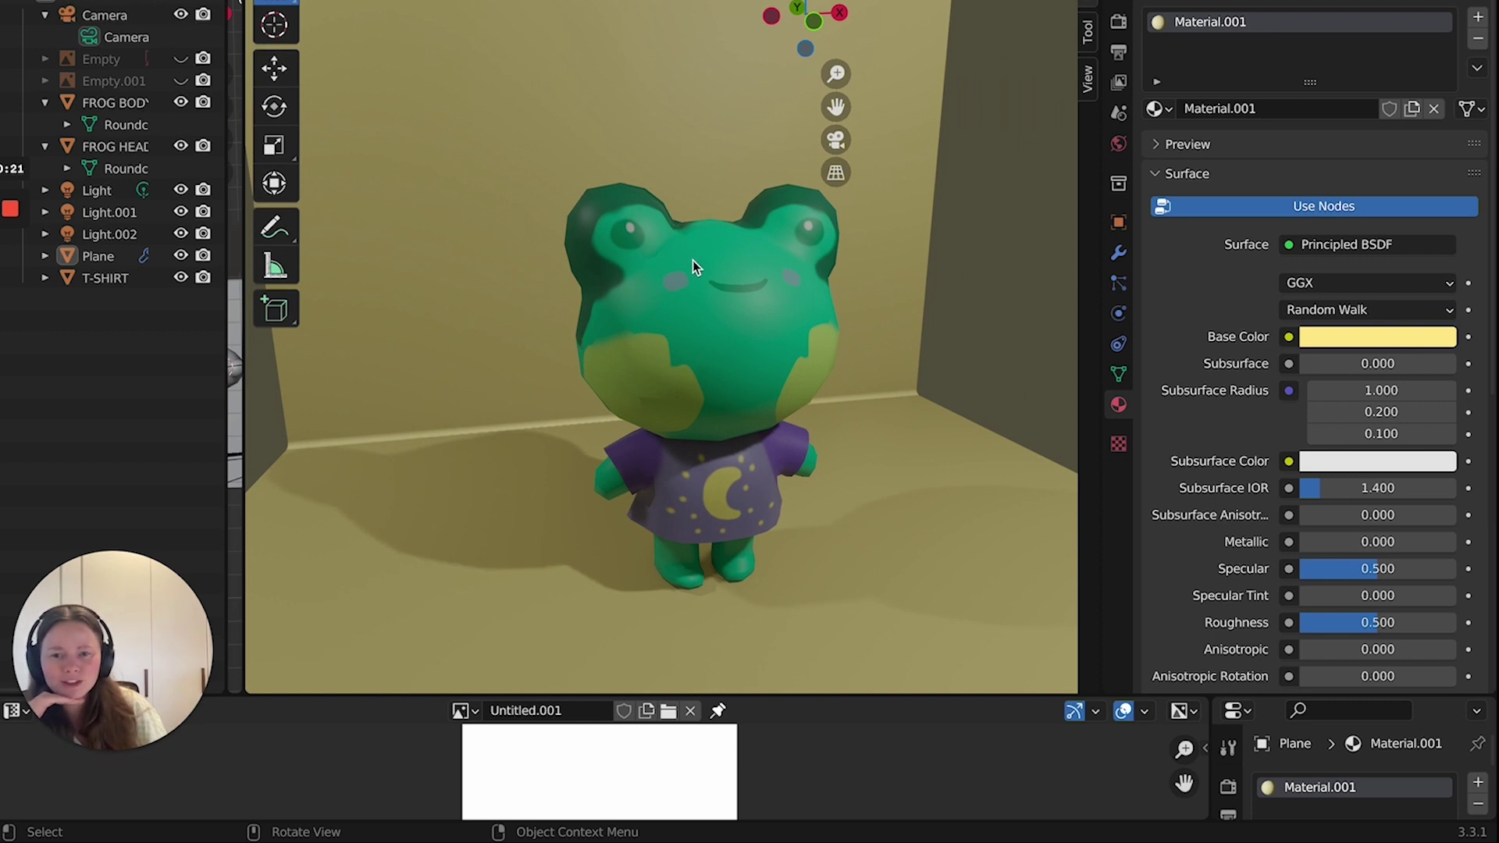
pyautogui.hscroll(5, 692, 260)
pyautogui.hscroll(-8, 692, 260)
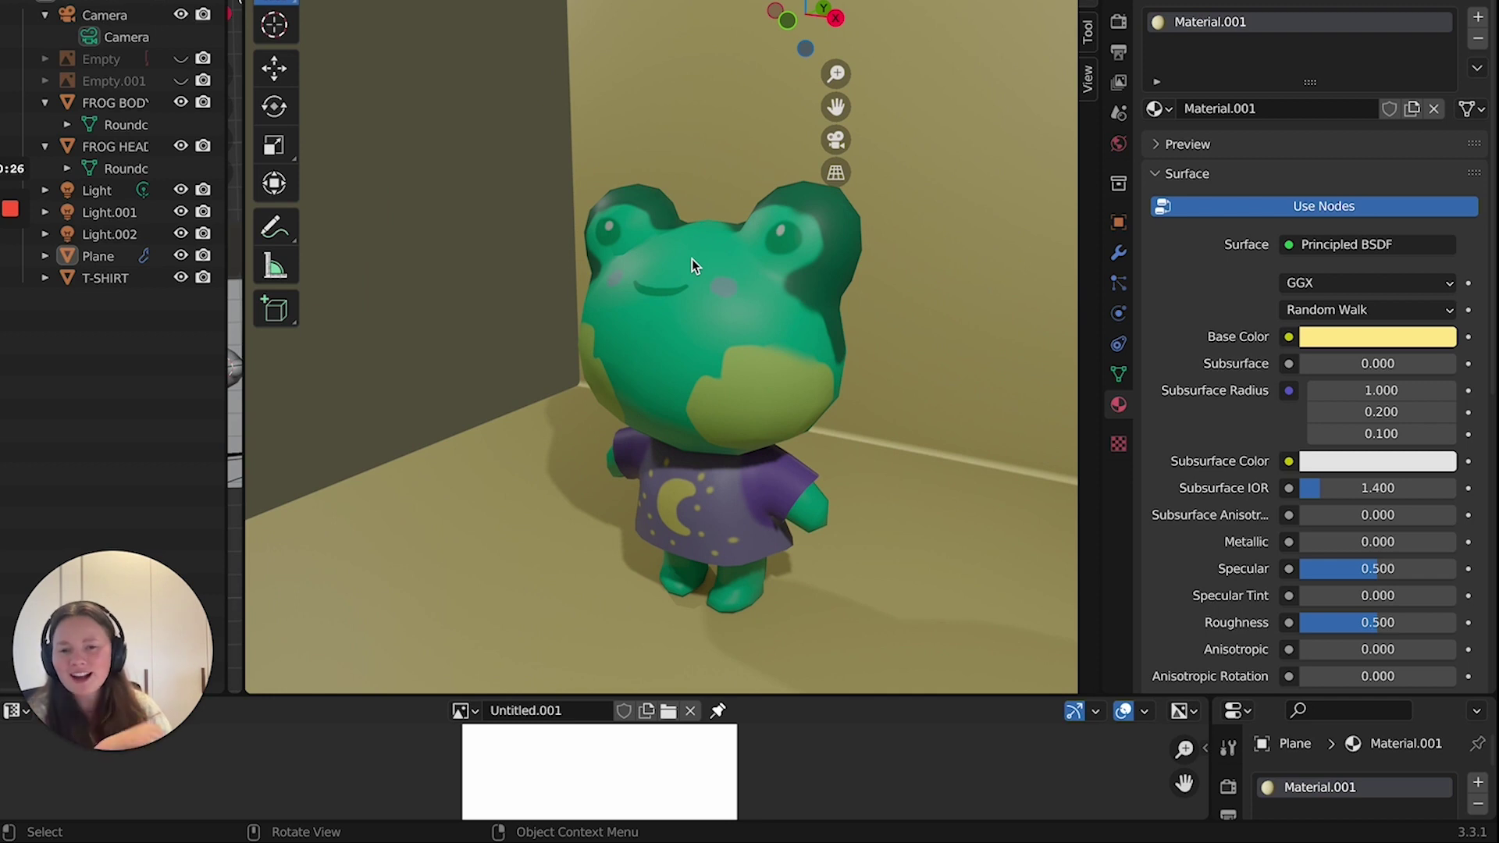
pyautogui.hscroll(6, 691, 260)
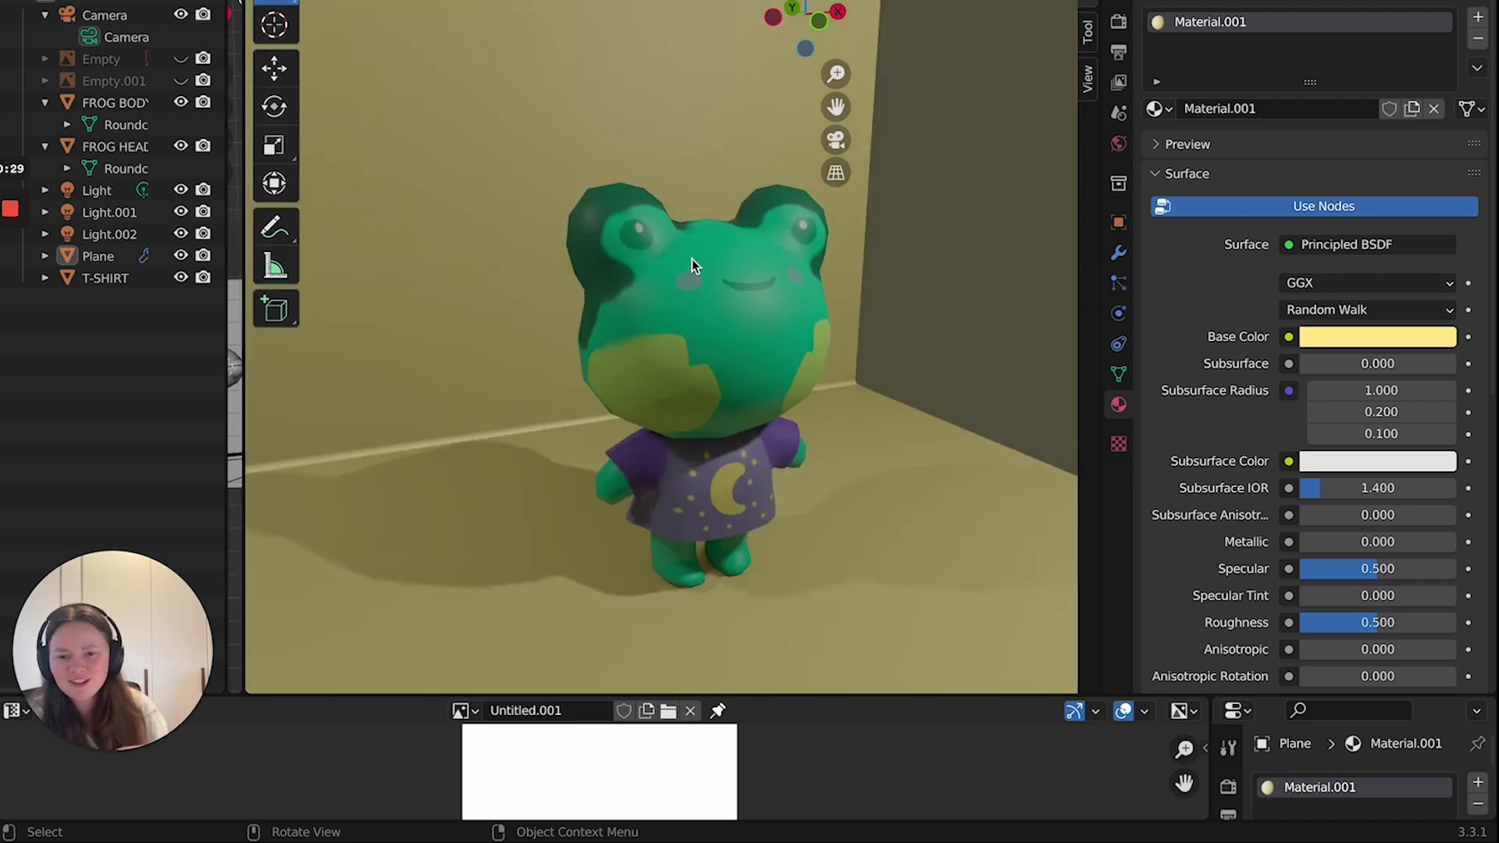
pyautogui.hscroll(-8, 692, 259)
pyautogui.hscroll(-6, 691, 259)
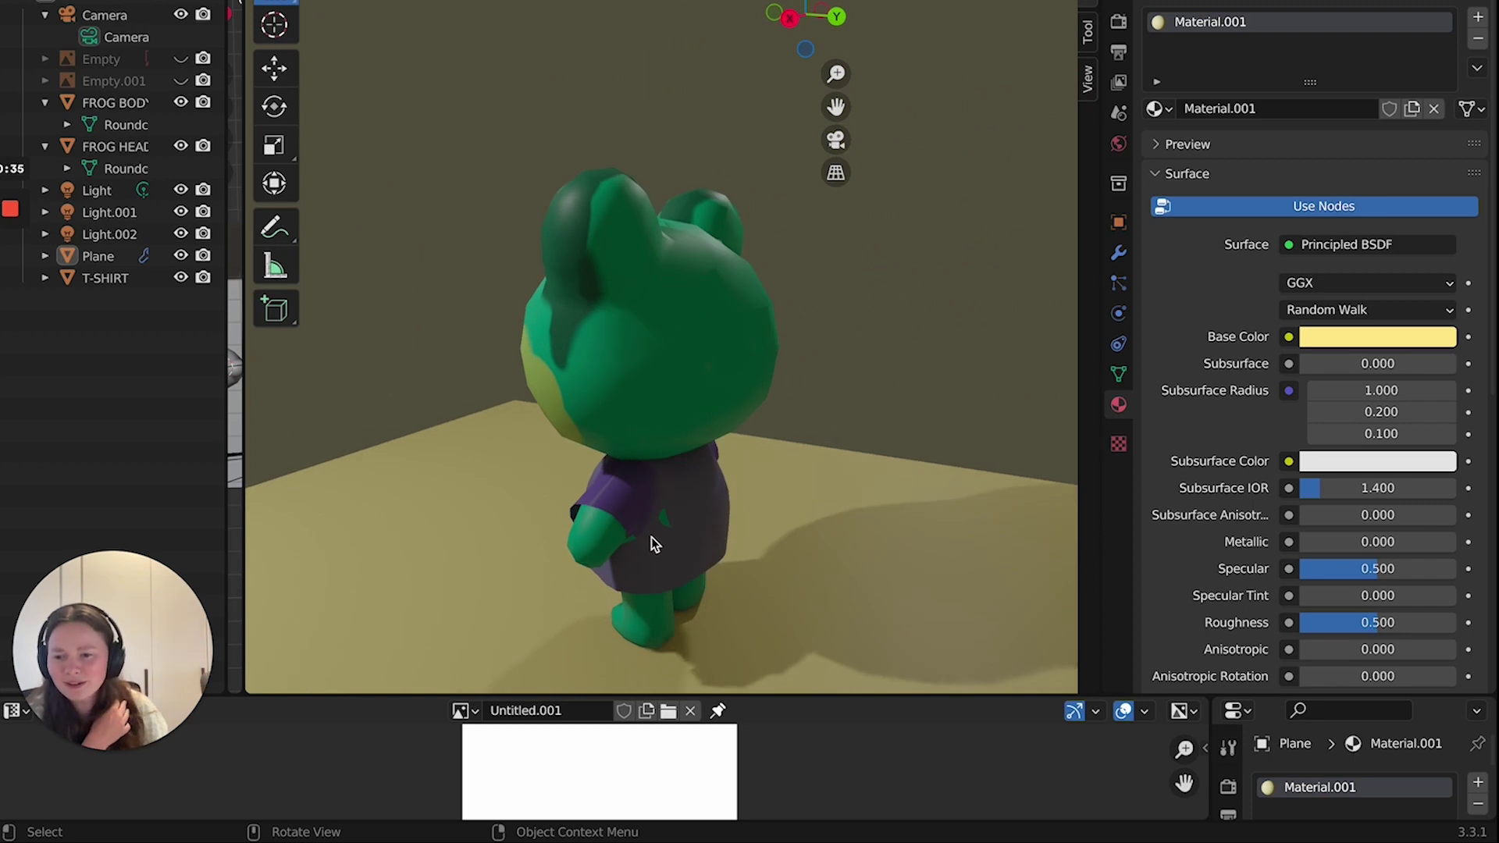
pyautogui.hscroll(3, 705, 517)
pyautogui.hscroll(-15, 706, 508)
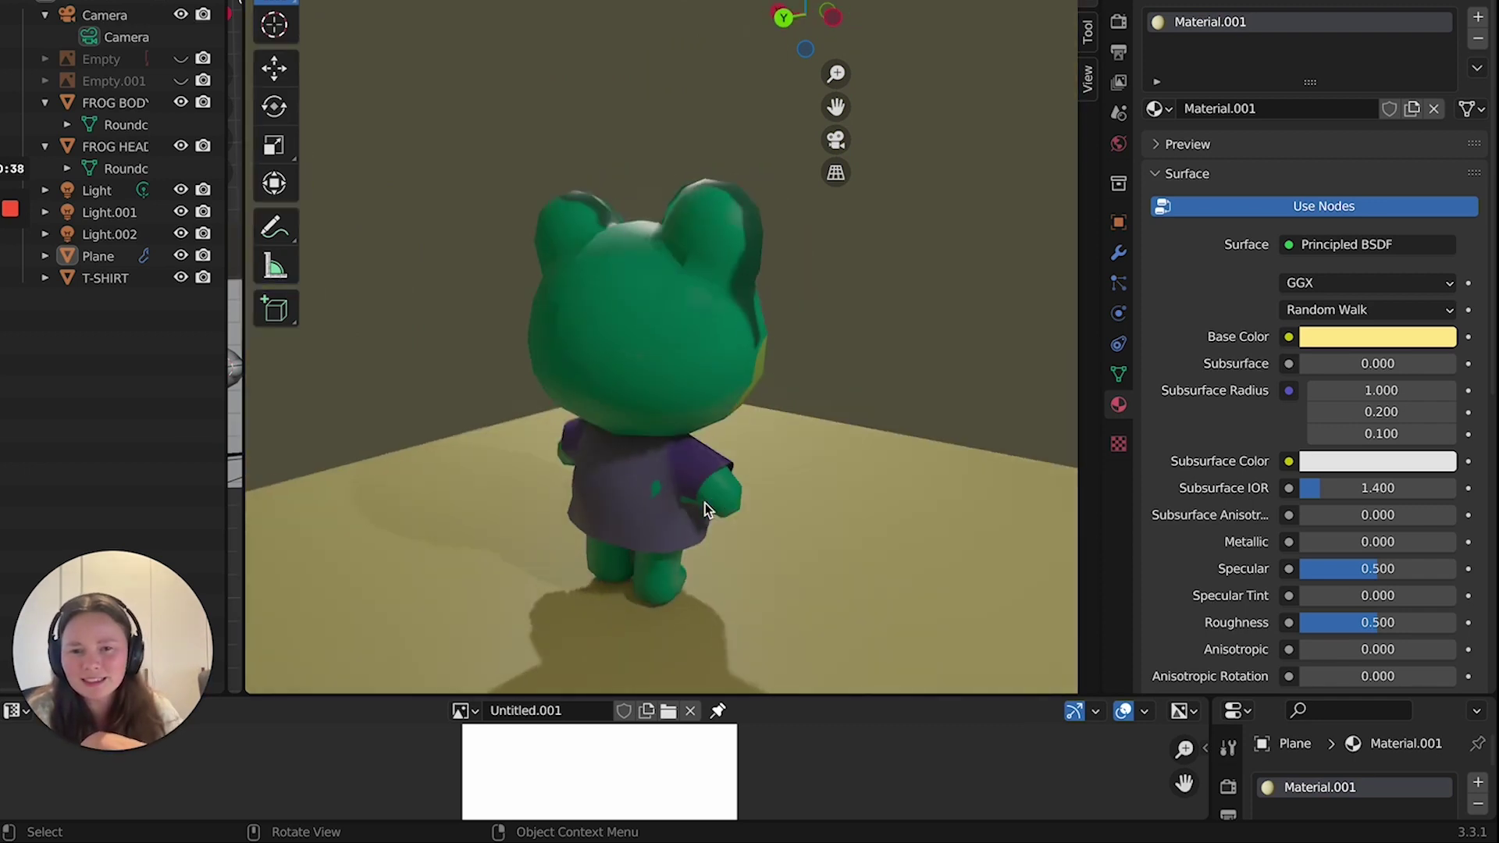
pyautogui.hscroll(-10, 705, 509)
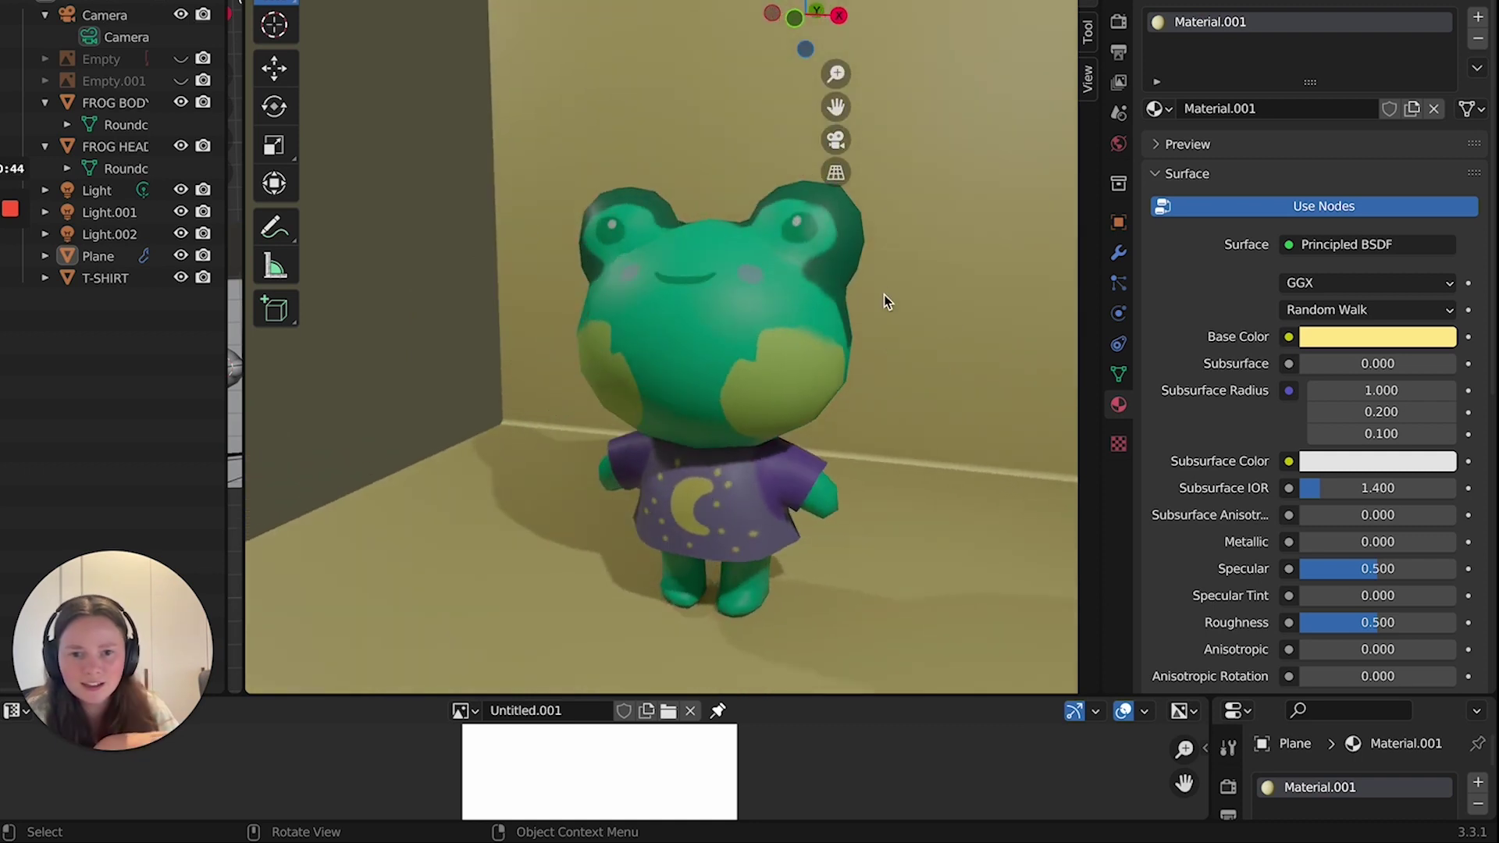
pyautogui.scroll(-3, 885, 335)
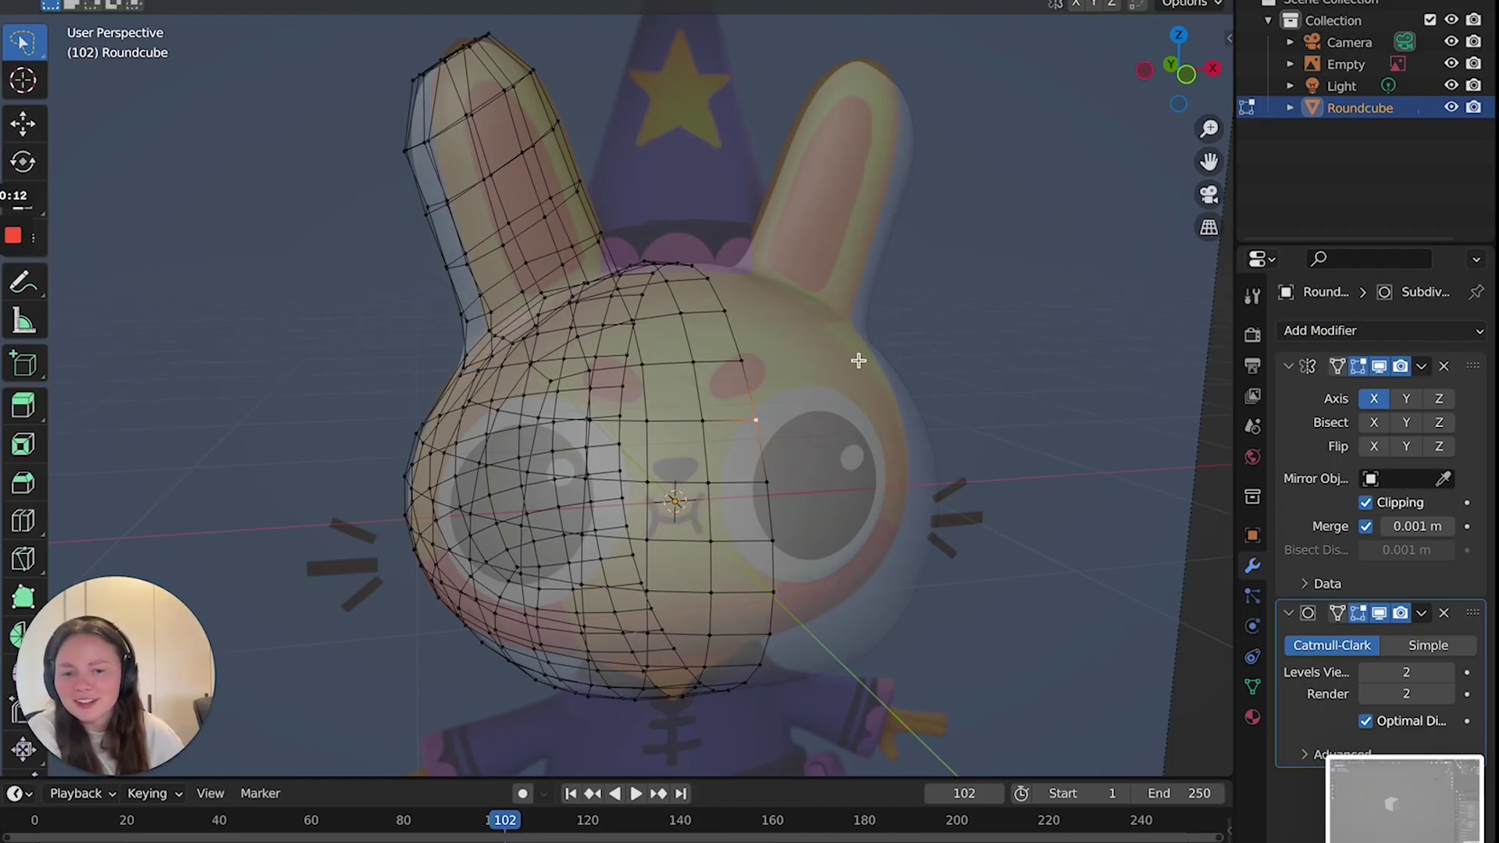
# Orbit around the mirrored bunny head mesh, checking it from the front and at an angle.
pyautogui.moveTo(858, 360); pyautogui.dragTo(858, 356, button='middle')
pyautogui.moveTo(632, 377); pyautogui.dragTo(632, 376, button='middle')
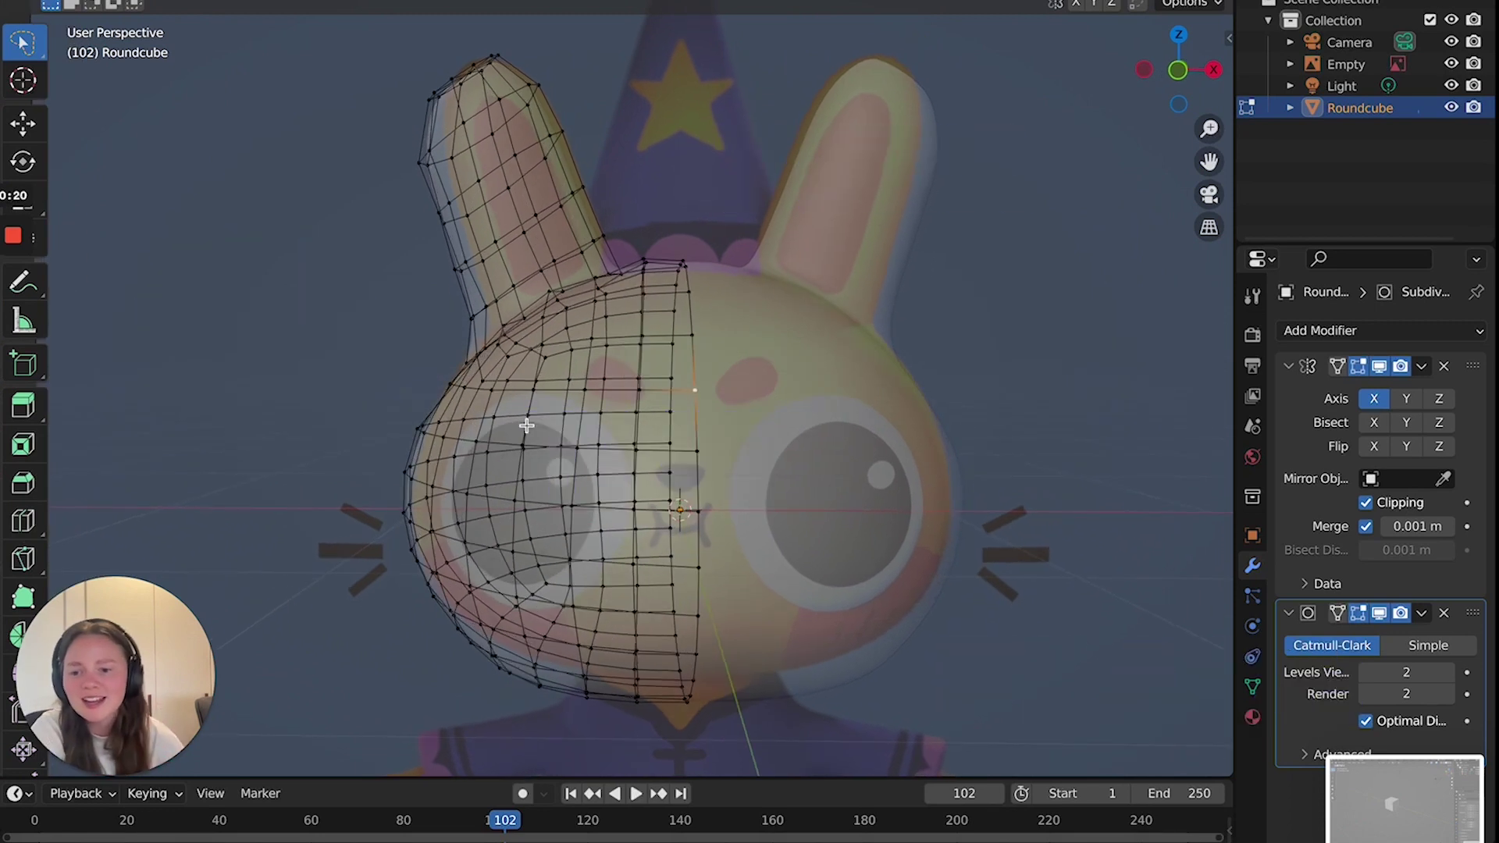
pyautogui.moveTo(614, 356); pyautogui.dragTo(596, 185, button='middle')
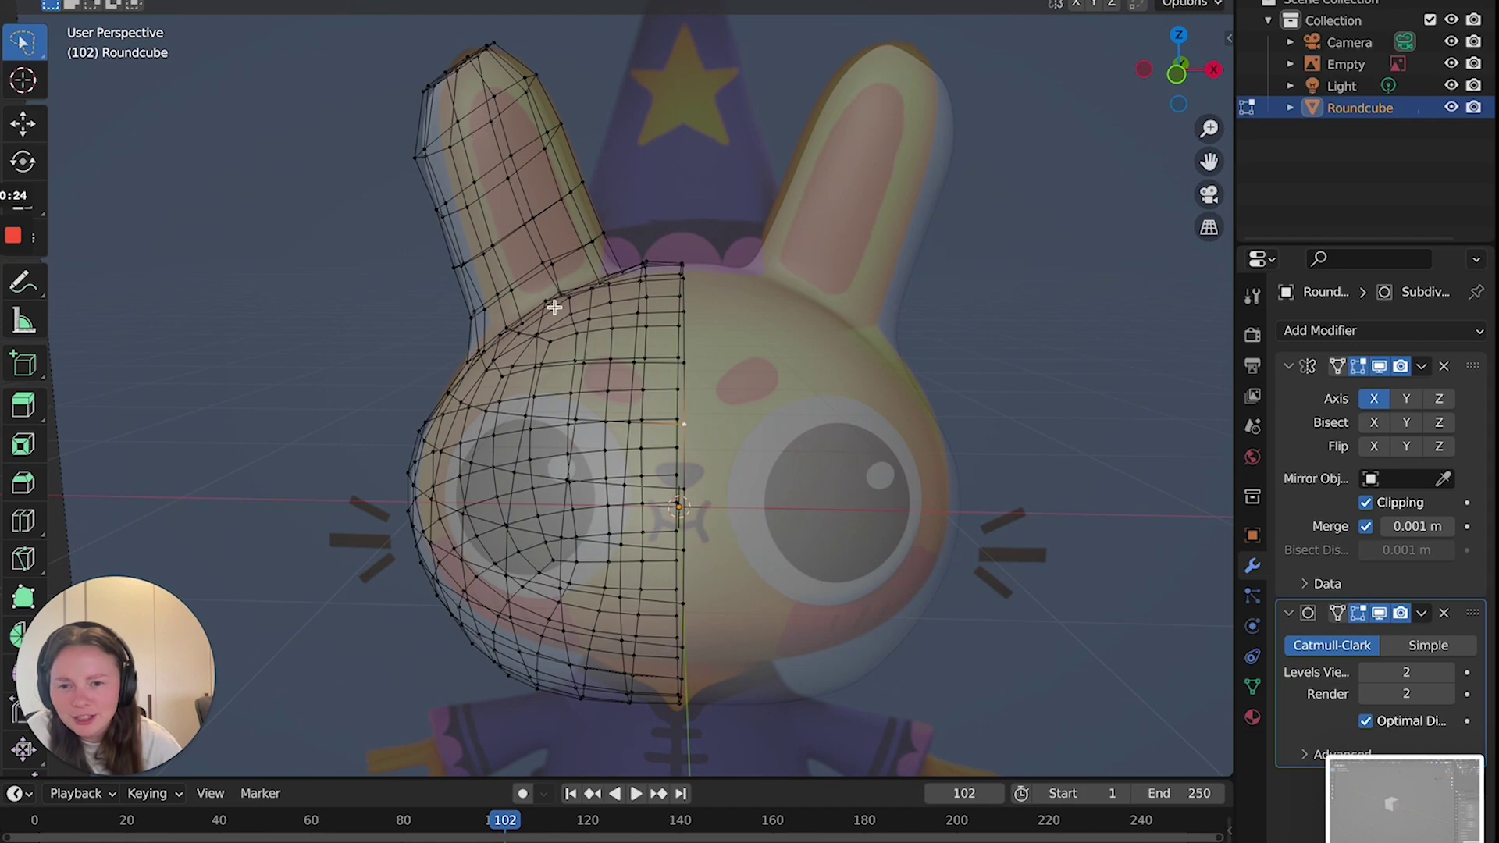
pyautogui.moveTo(552, 308); pyautogui.dragTo(609, 311, button='middle')
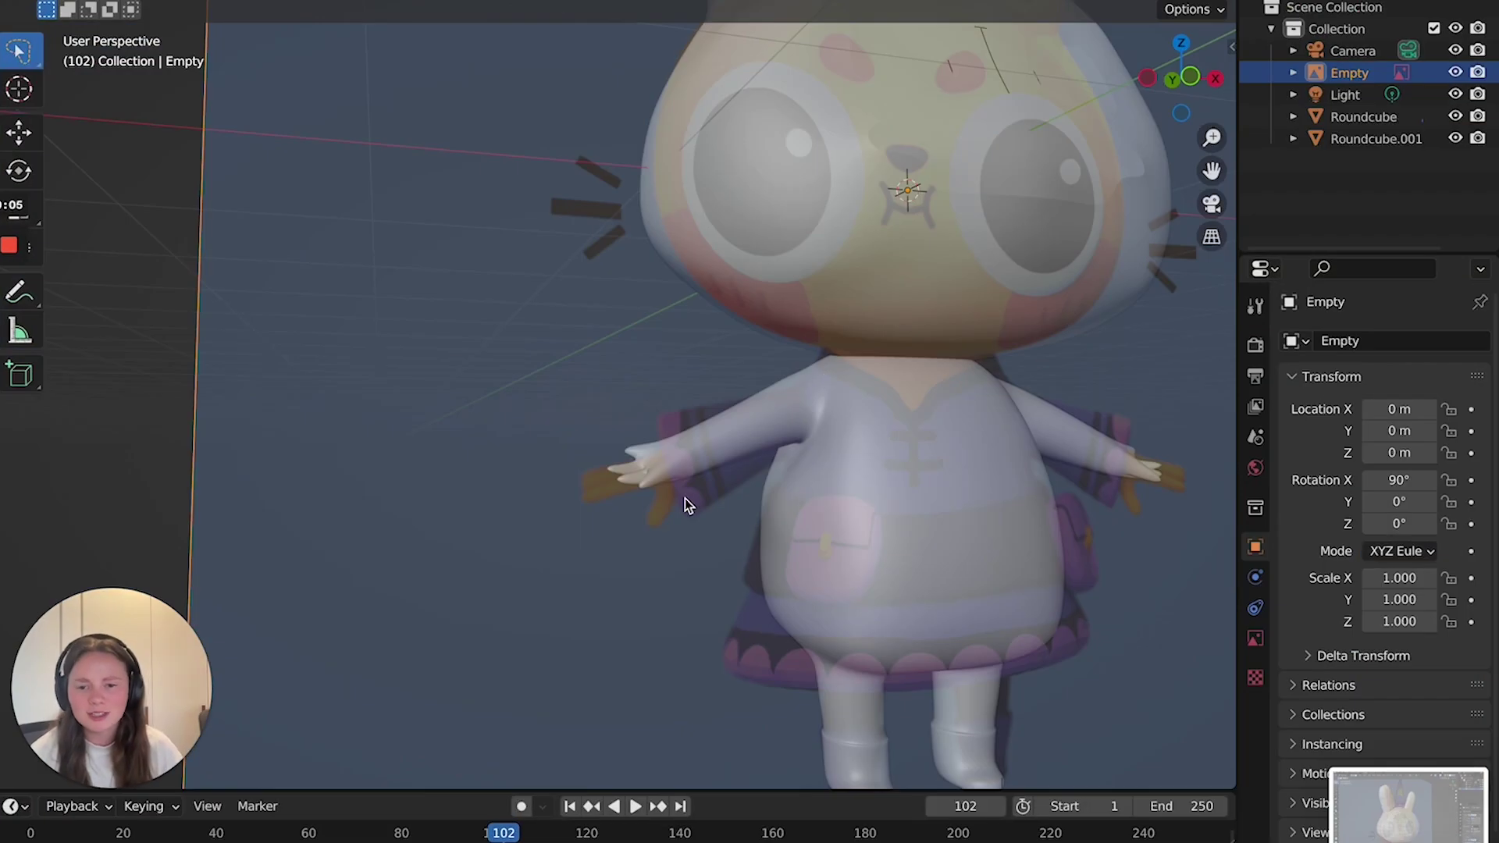
pyautogui.moveTo(686, 498); pyautogui.dragTo(570, 539, button='middle')
pyautogui.scroll(5, 682, 583)
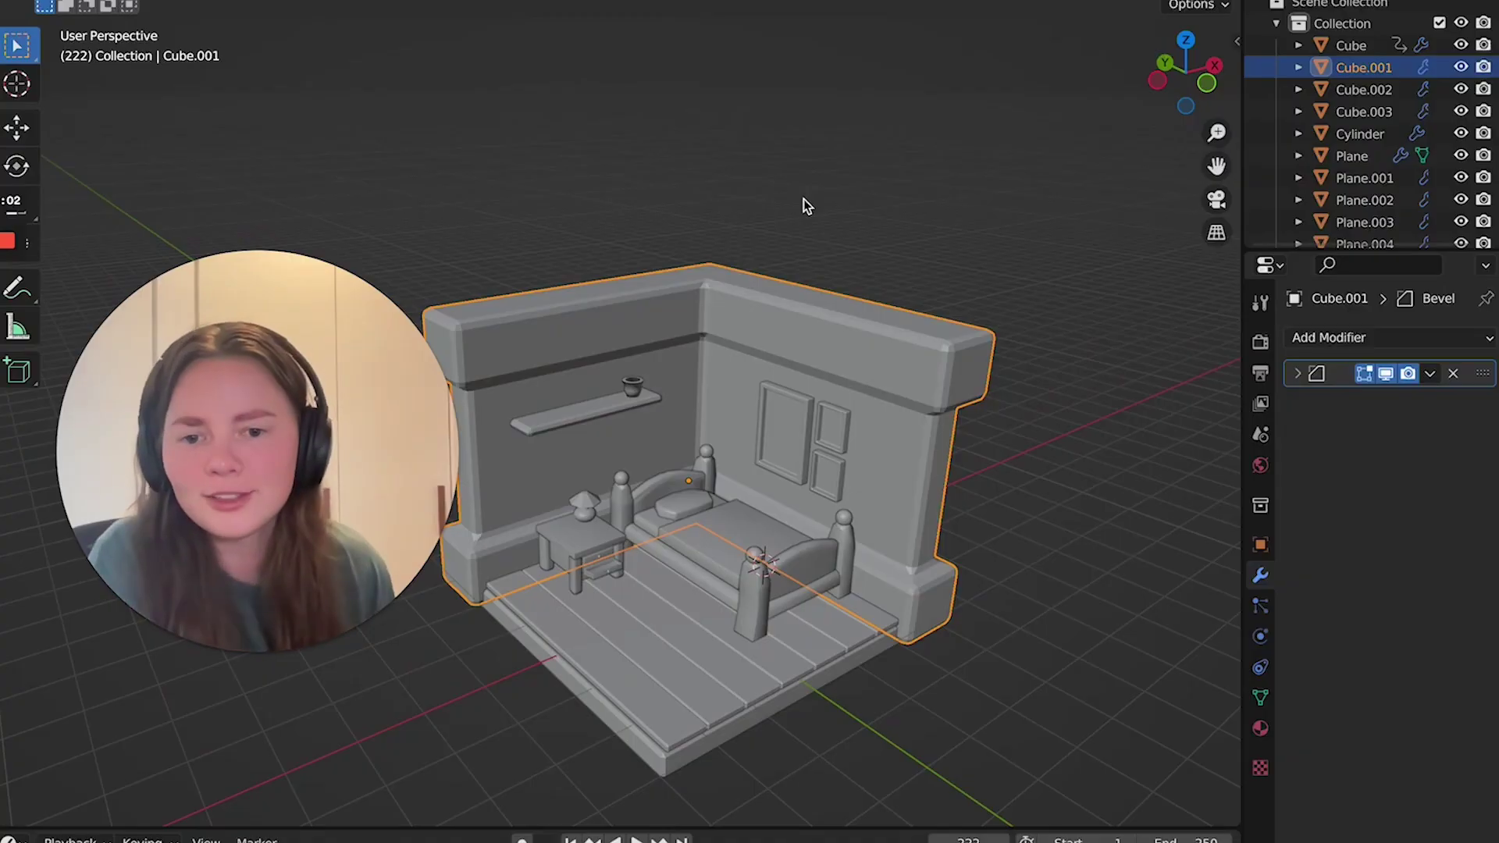
pyautogui.hscroll(-5, 803, 199)
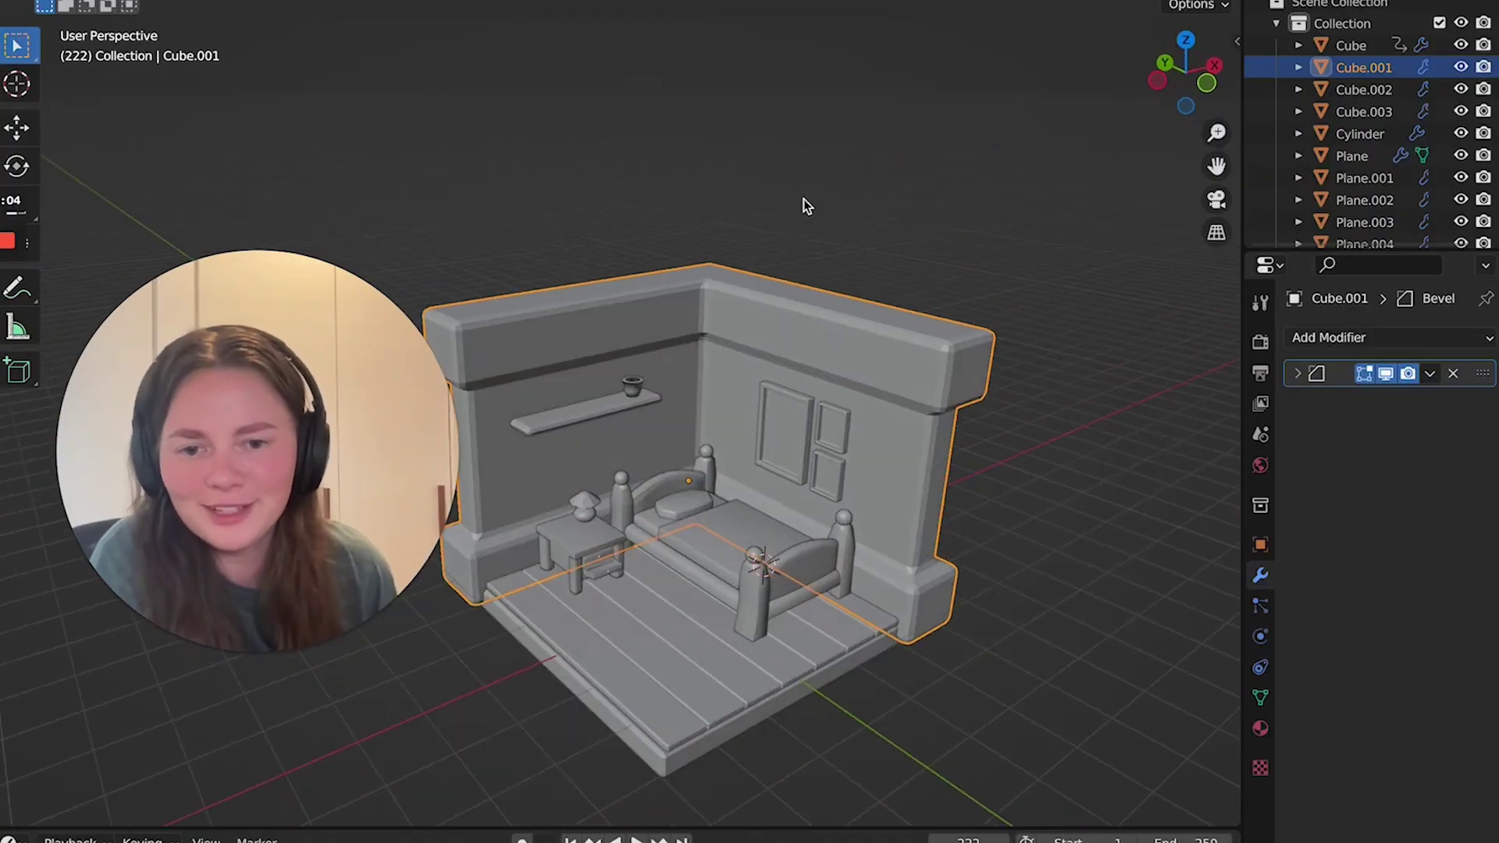
pyautogui.scroll(1, 803, 199)
pyautogui.scroll(5, 804, 199)
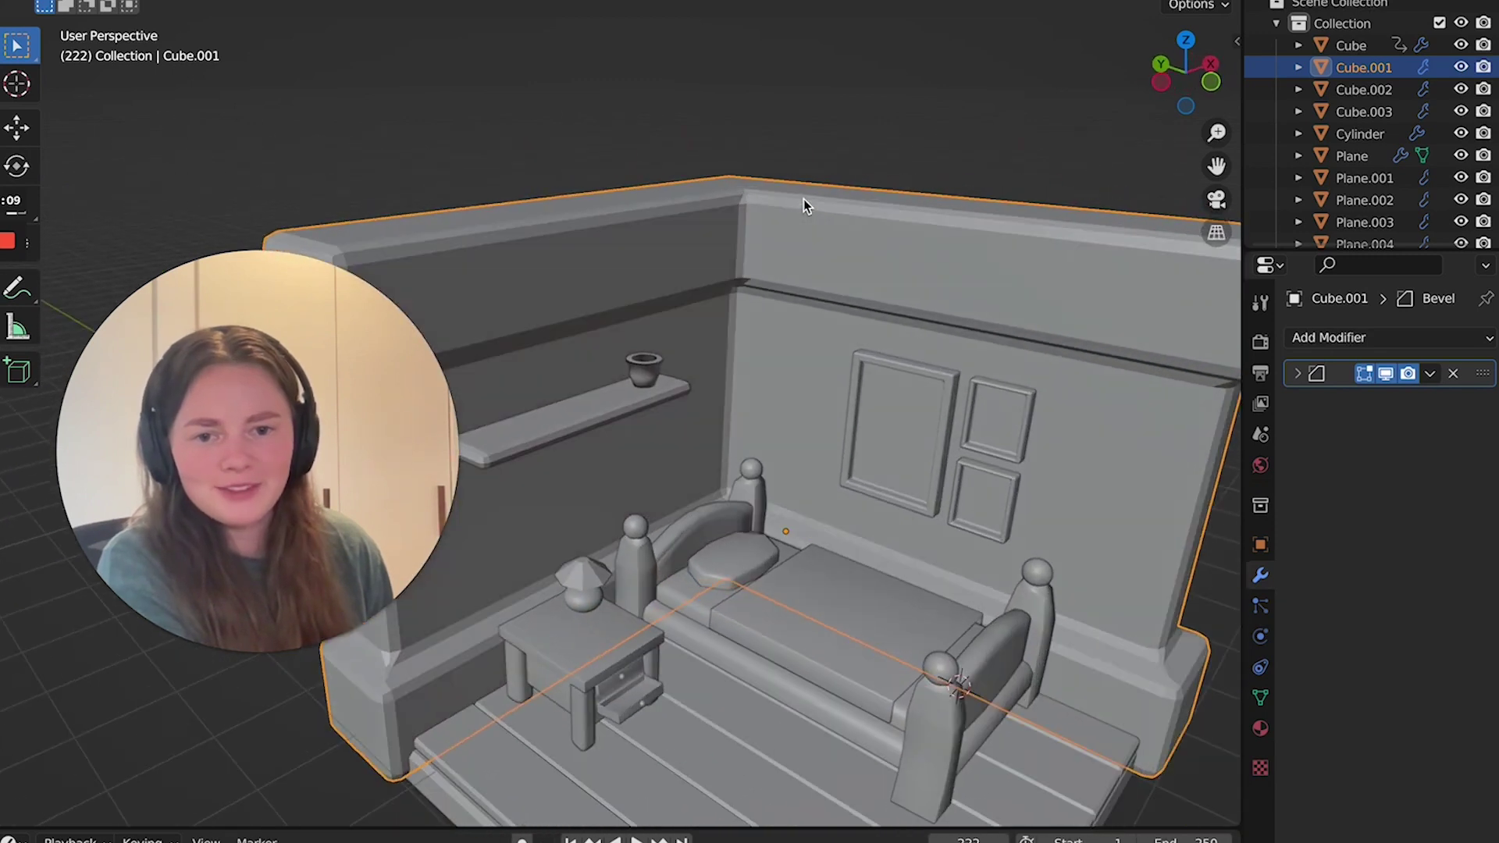
pyautogui.keyDown('shift'); pyautogui.scroll(-3, 804, 199); pyautogui.keyUp('shift')
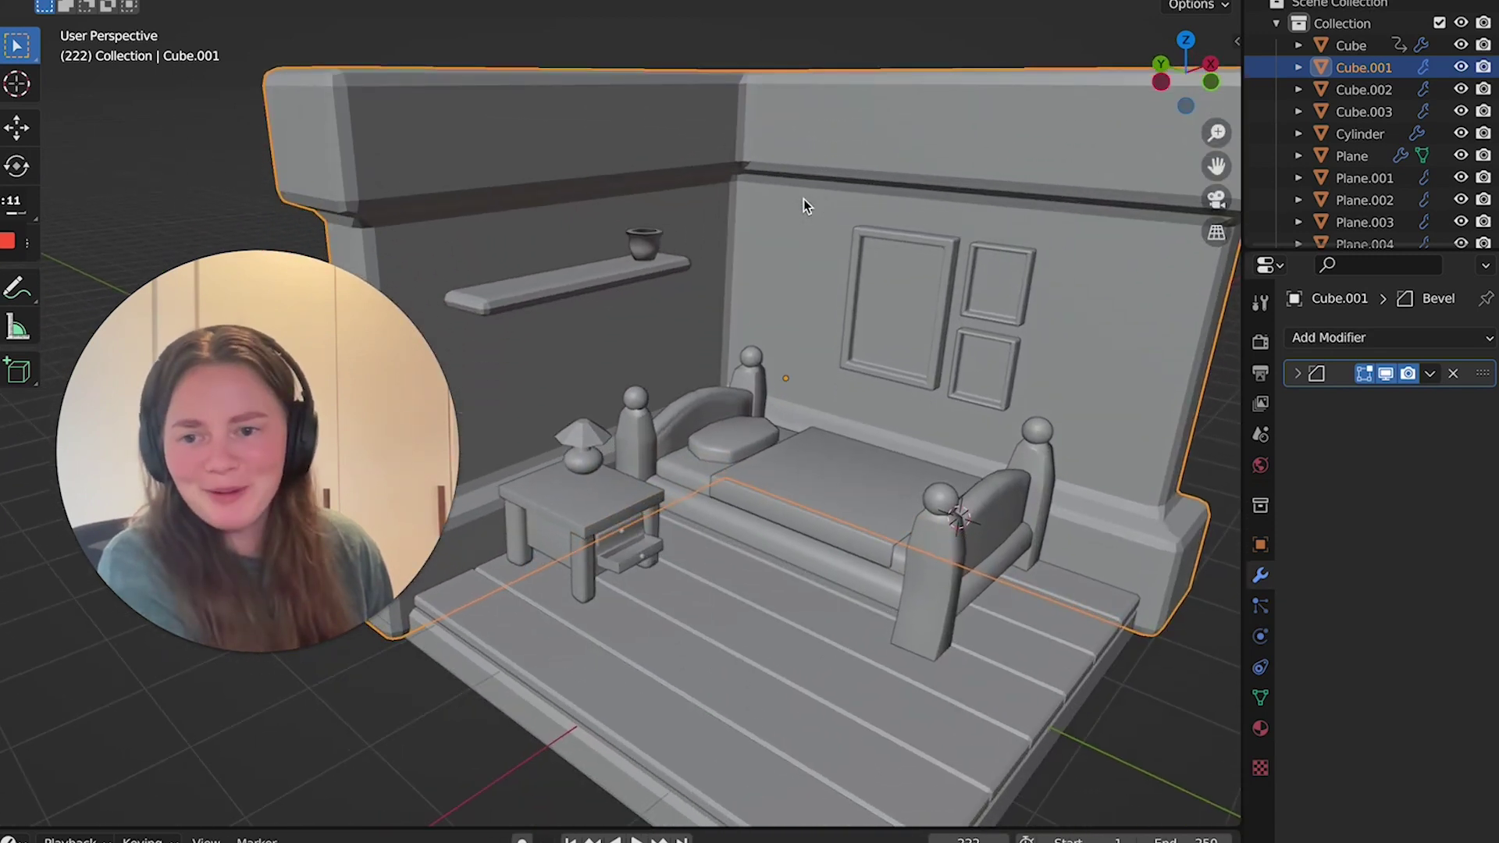
pyautogui.scroll(6, 804, 199)
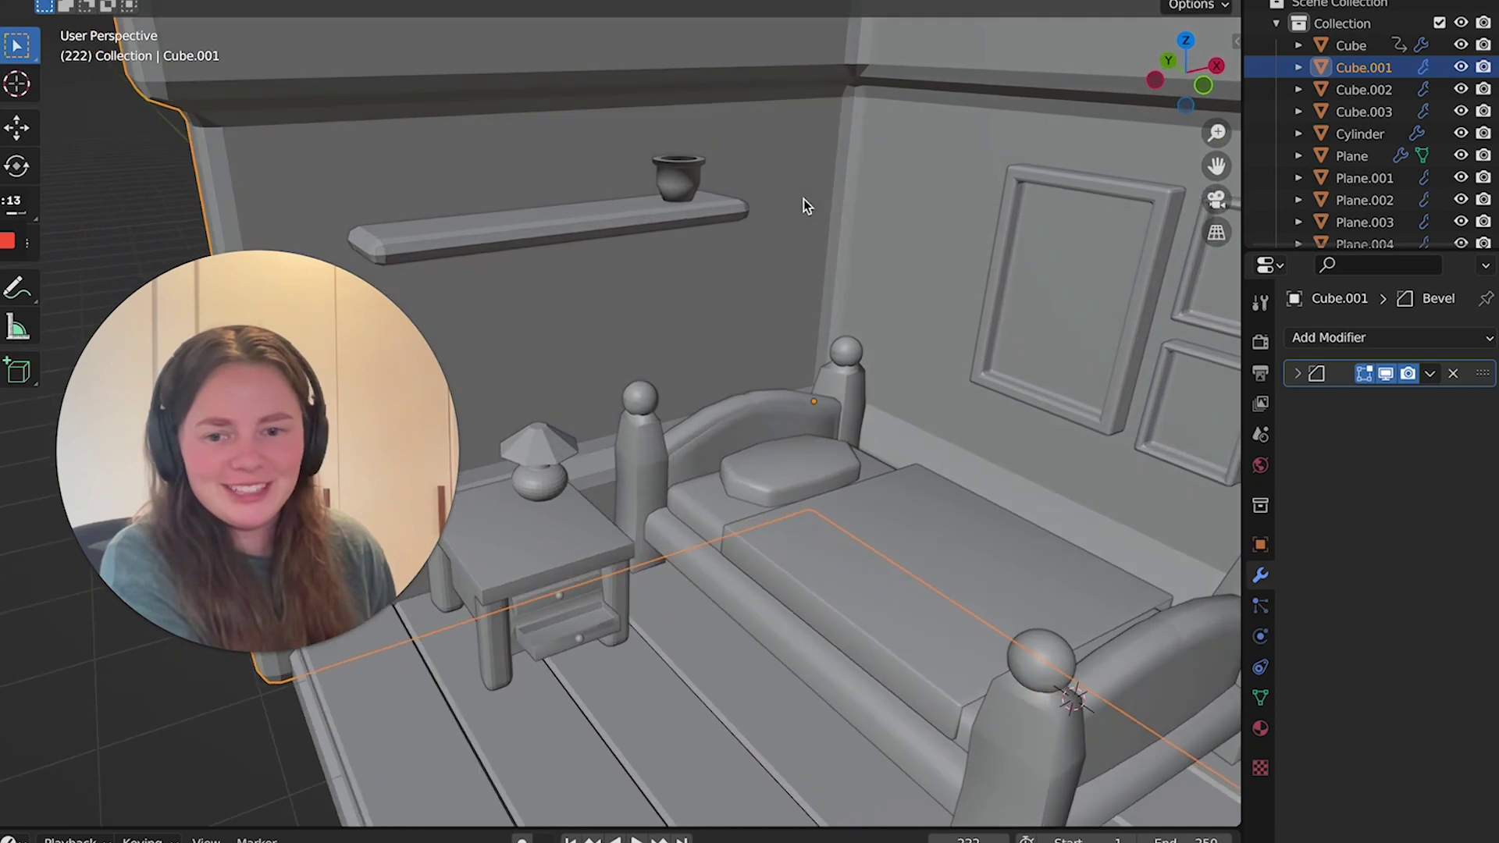
pyautogui.scroll(-3, 803, 199)
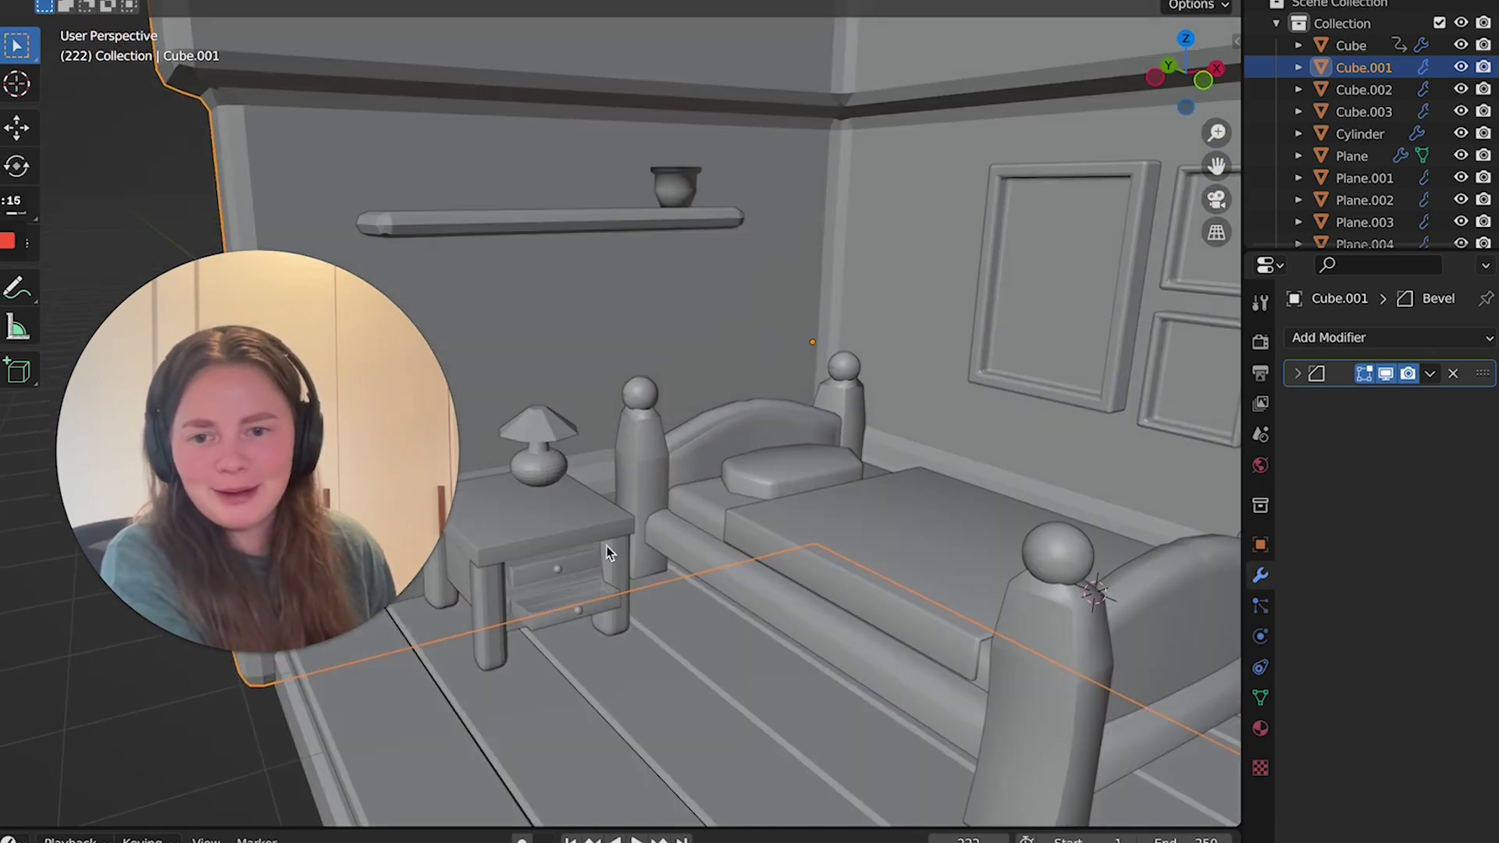
pyautogui.scroll(-6, 663, 234)
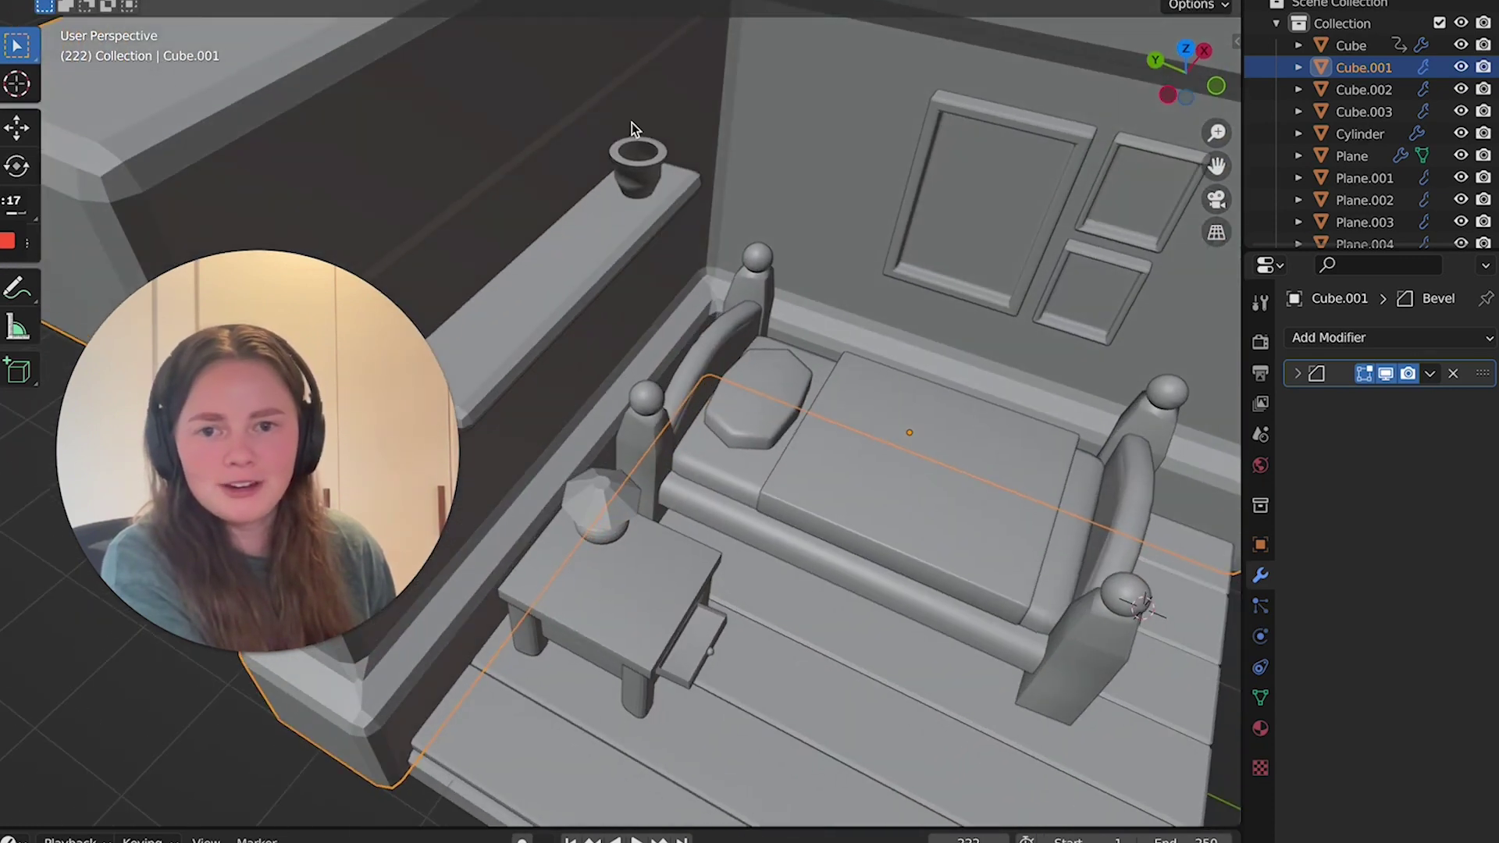
pyautogui.scroll(-5, 657, 156)
pyautogui.scroll(-8, 742, 172)
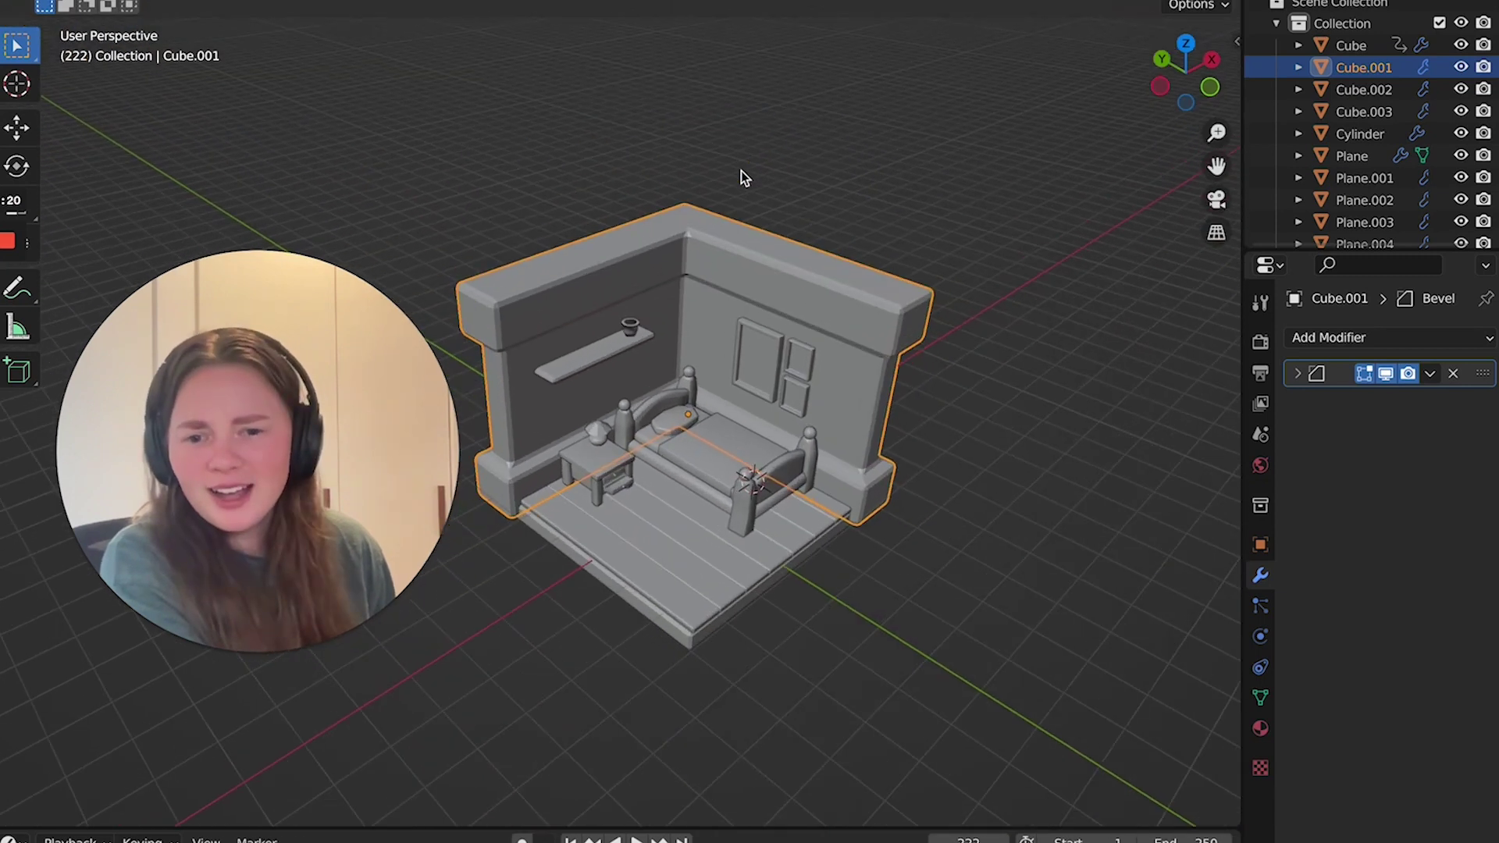
pyautogui.scroll(10, 742, 171)
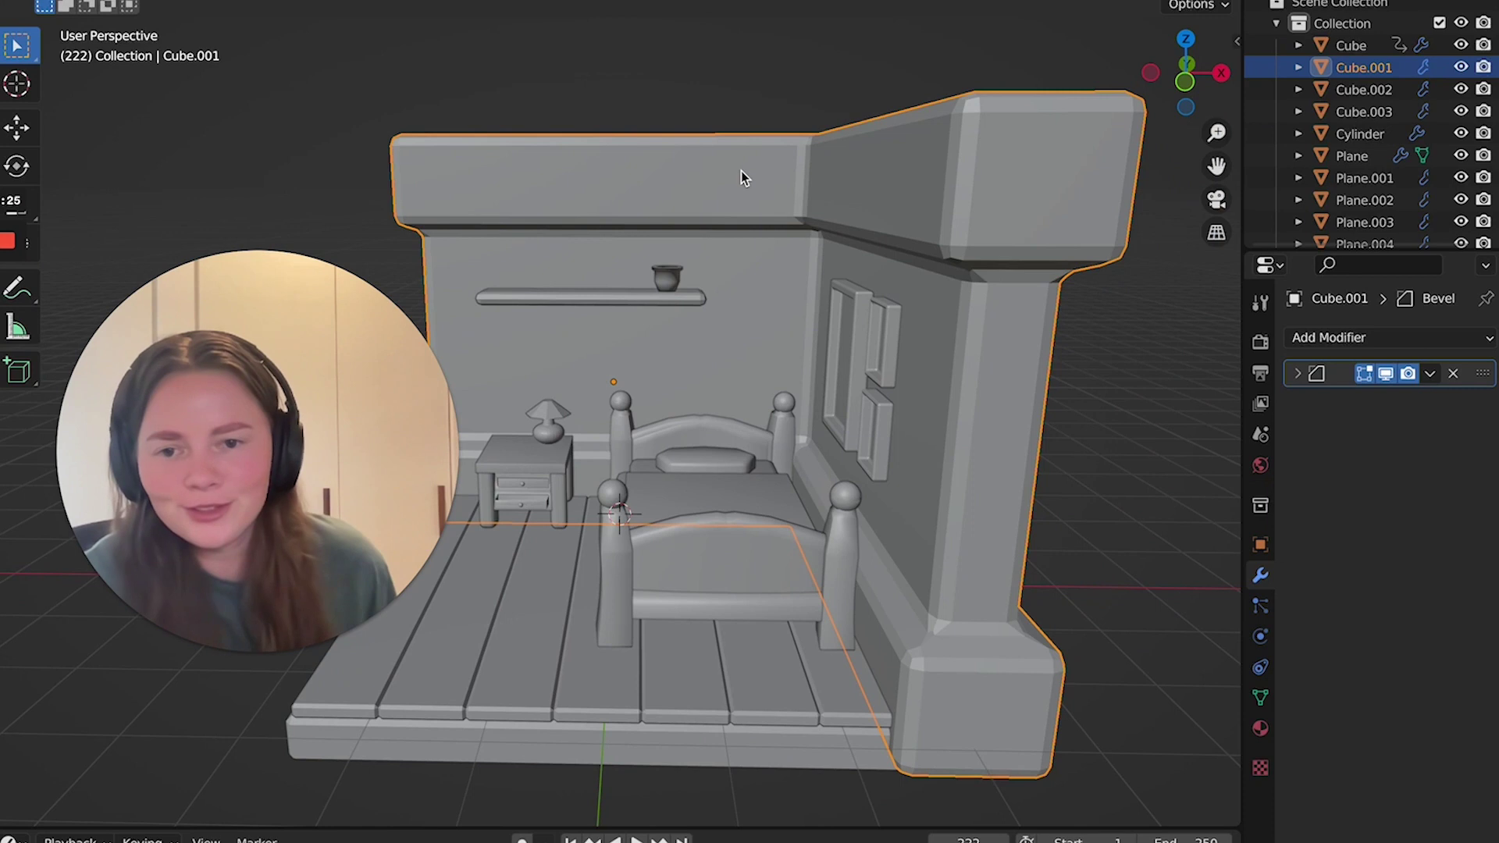
pyautogui.moveTo(833, 381); pyautogui.dragTo(922, 437, button='middle')
pyautogui.hscroll(2, 830, 381)
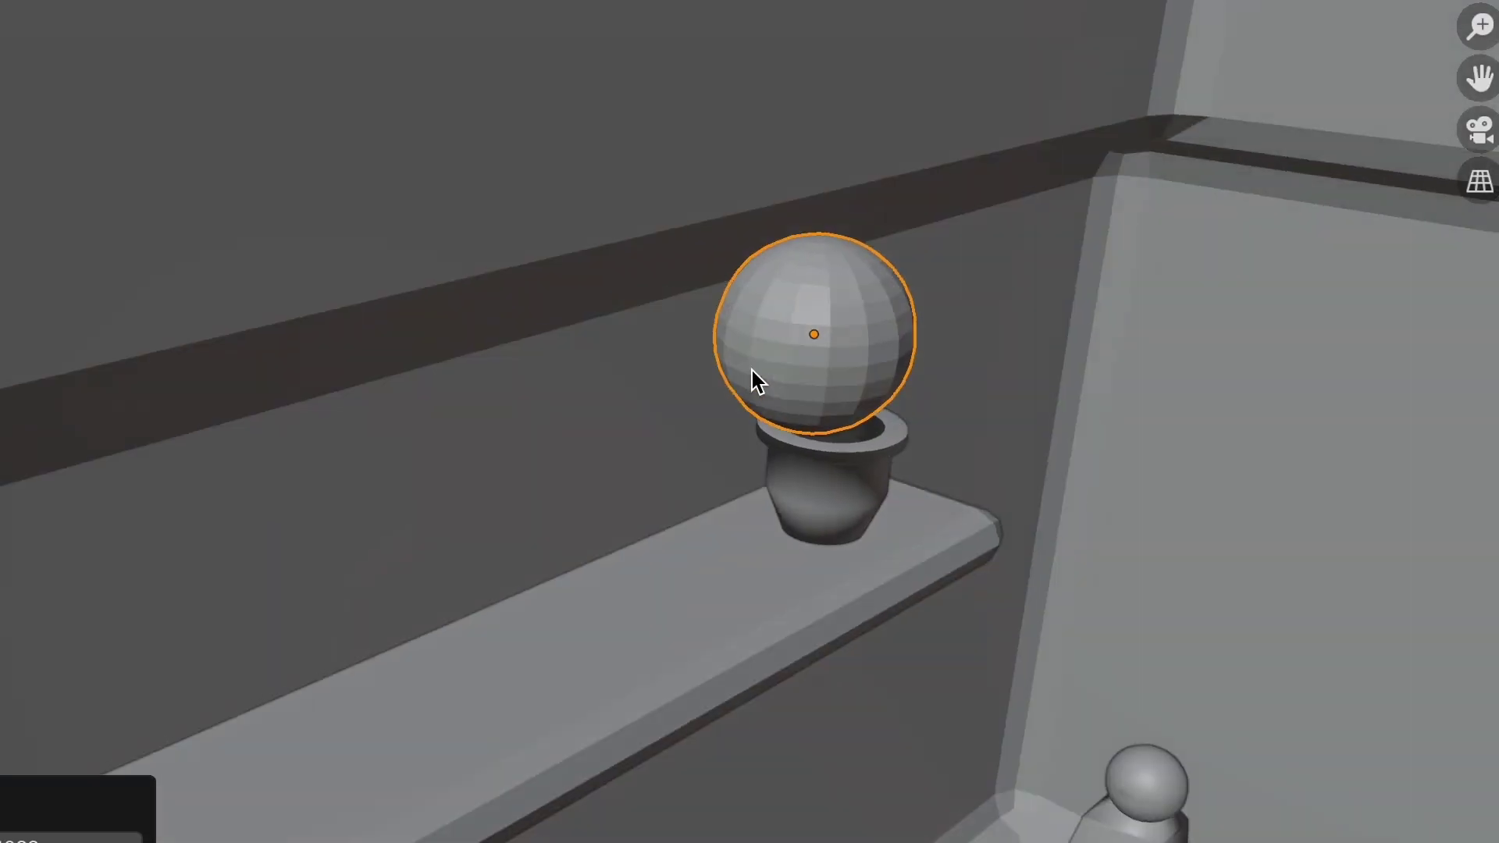
# Stretch the pot's sphere along single axes into a tall, pointed cactus shape.
pyautogui.press('s')
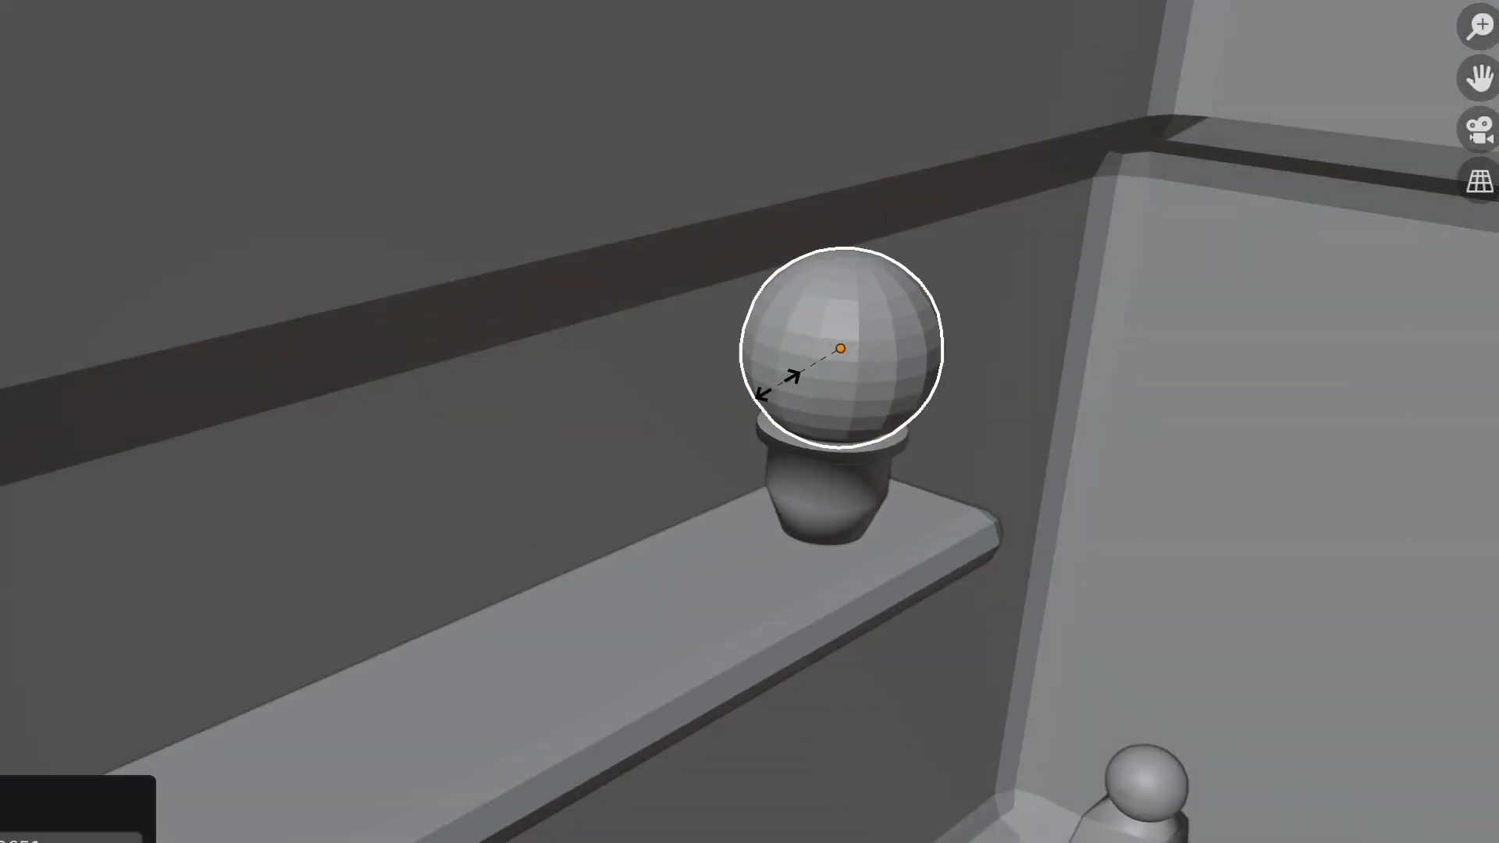
pyautogui.press('y')
pyautogui.press('z')
pyautogui.press('x')
pyautogui.click(843, 391)
pyautogui.moveTo(843, 392)
pyautogui.mouseDown(button='middle')
pyautogui.moveTo(1180, 544)
pyautogui.moveTo(1133, 556)
pyautogui.mouseUp(button='middle')
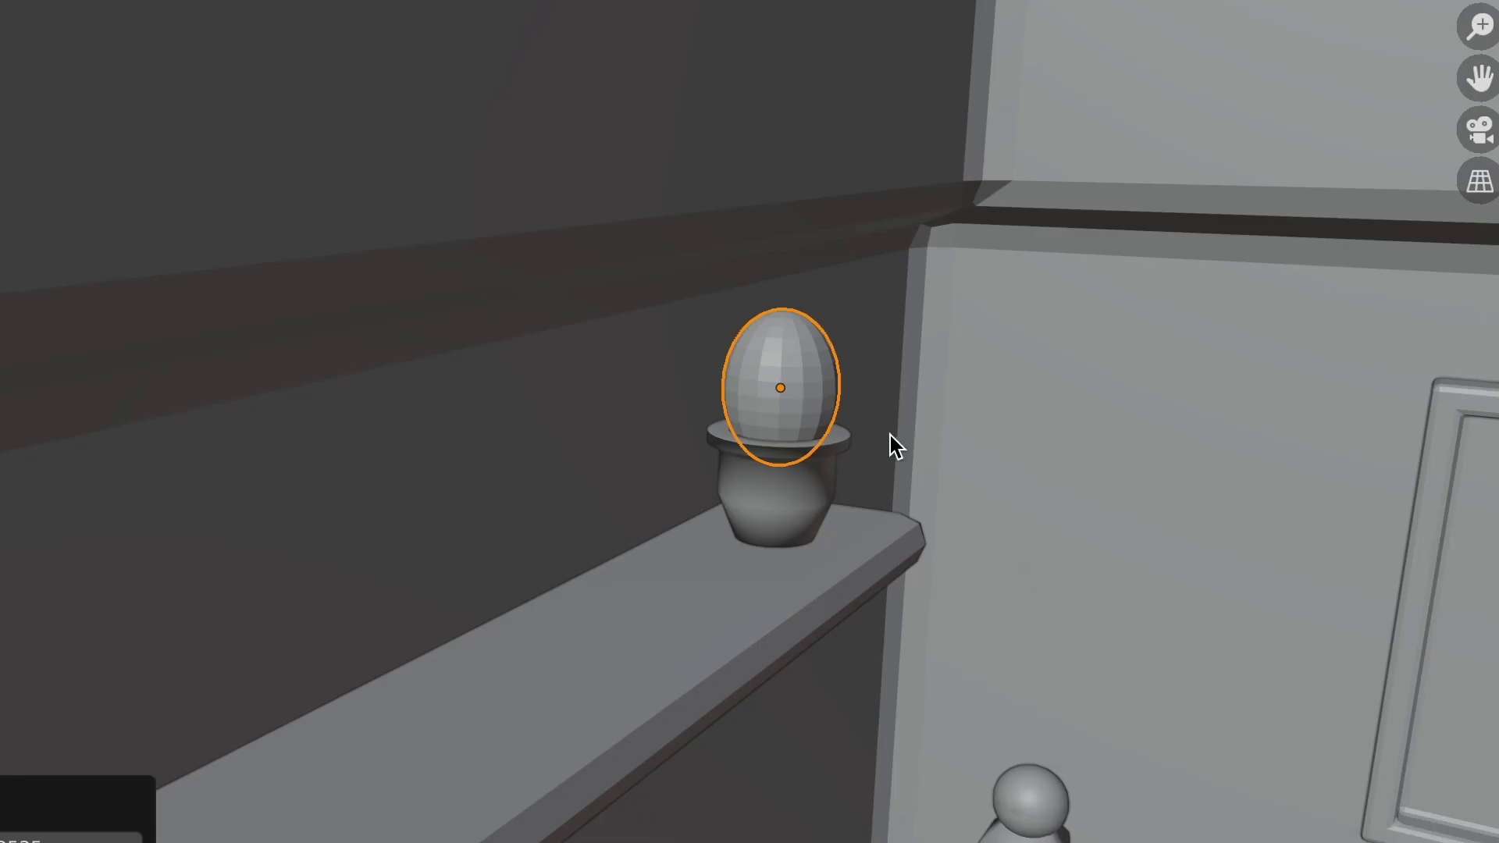
pyautogui.press('s')
pyautogui.press('y')
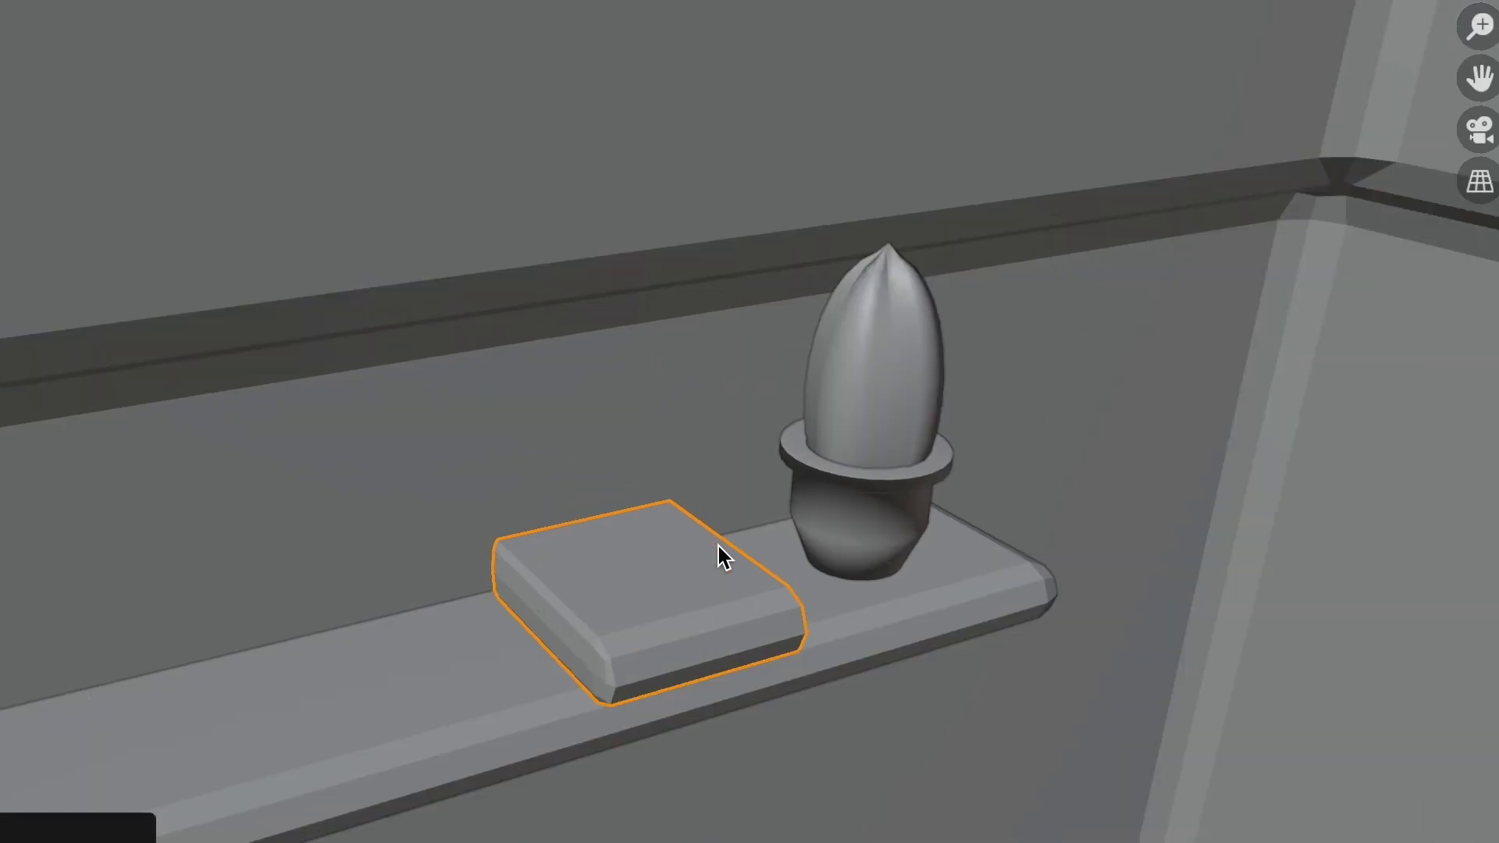
pyautogui.scroll(2, 717, 542)
# Scale the small box along Y in Edit Mode into a long book.
pyautogui.press('Tab')
pyautogui.press('s')
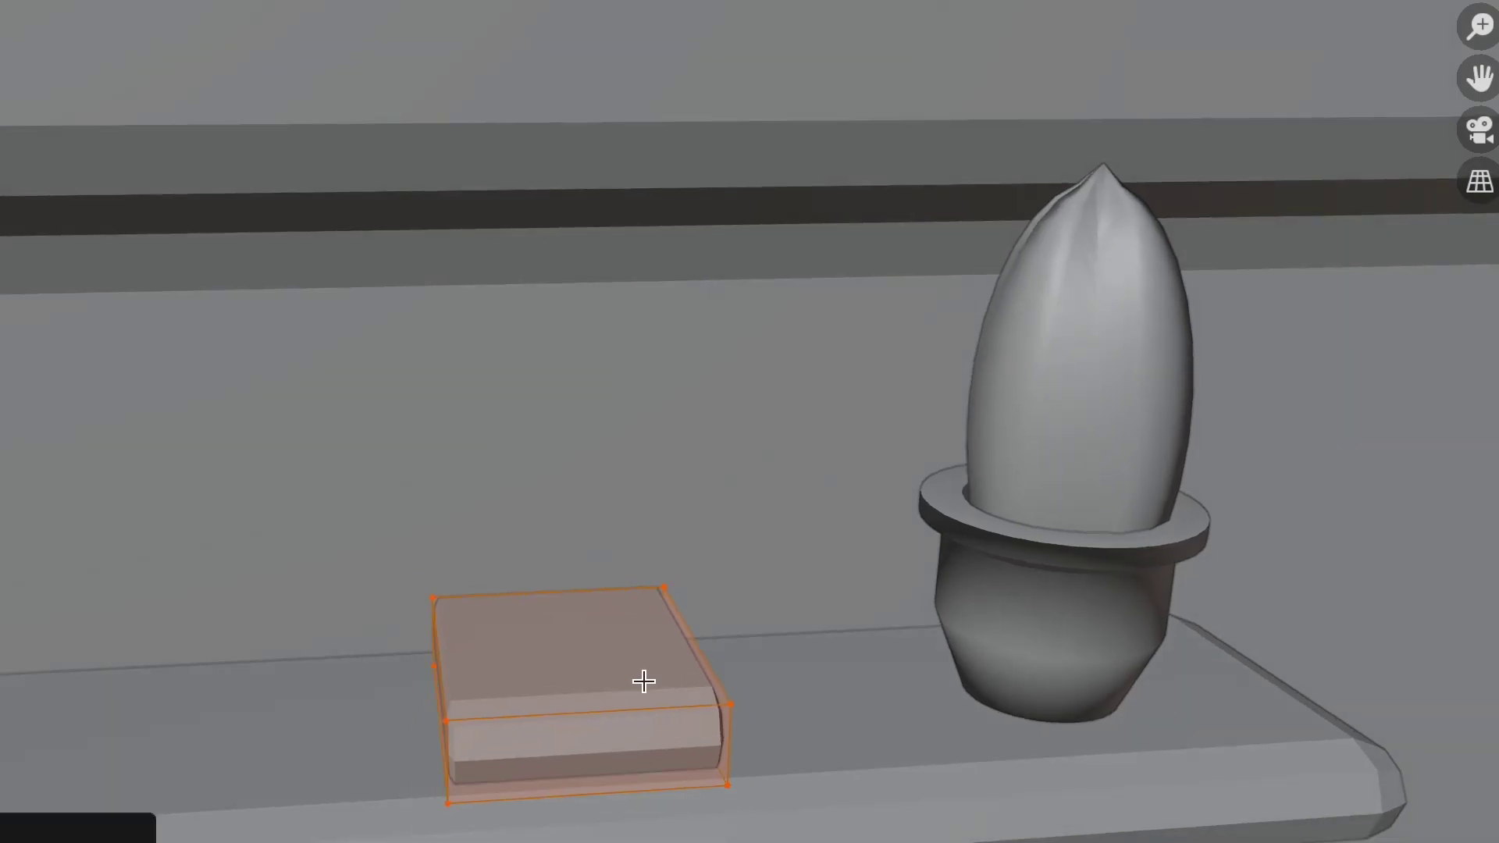
pyautogui.press('s')
pyautogui.press('y')
pyautogui.click(415, 709)
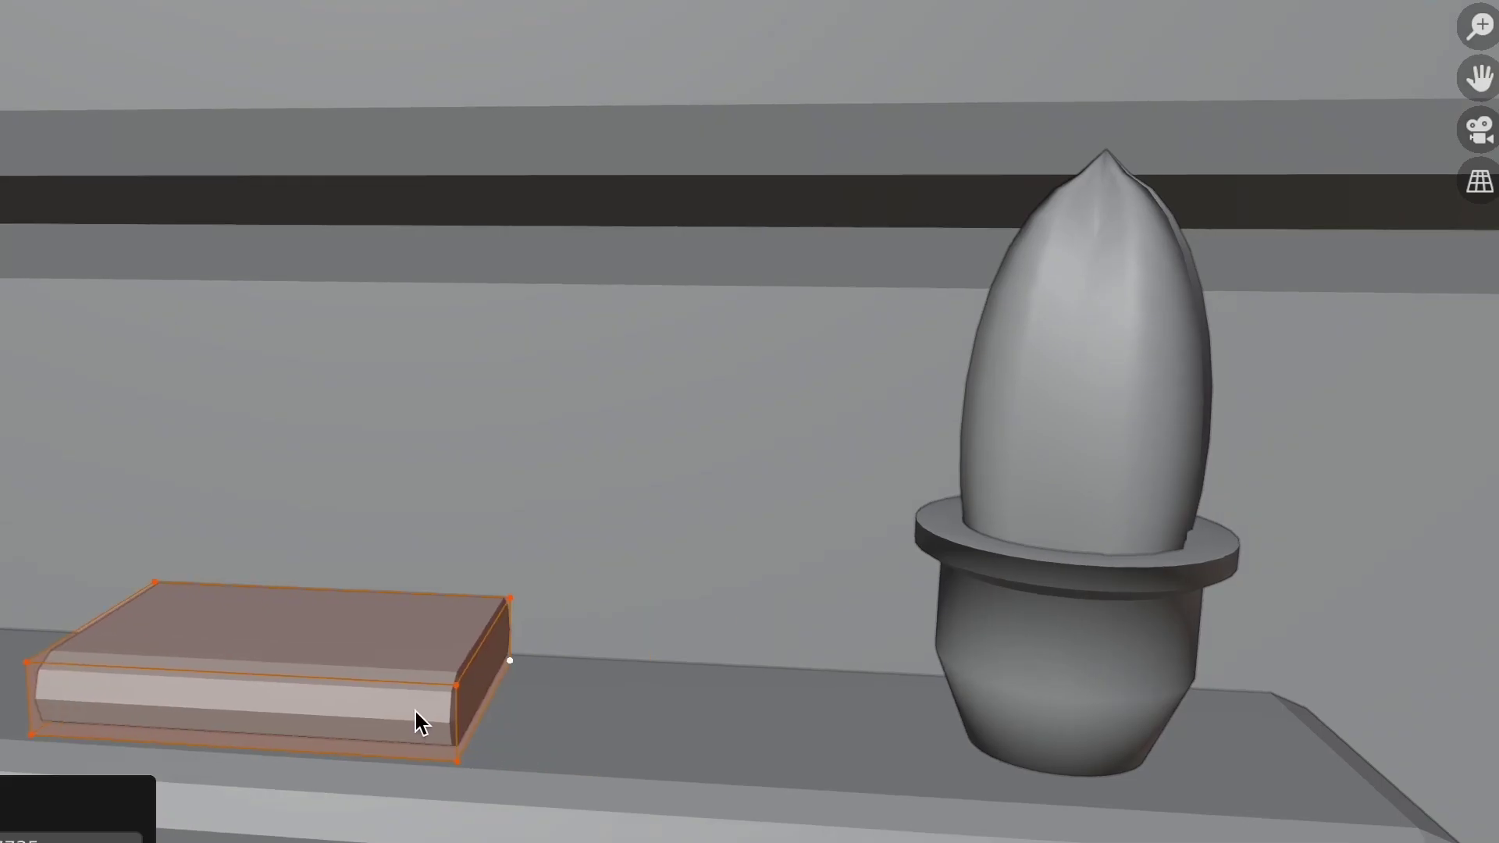
pyautogui.press('Tab')
# Duplicate the book onto the stack, centre its origin on the geometry, and rotate it.
pyautogui.hotkey('shift', 'd')
pyautogui.rightClick(492, 612)
pyautogui.click(512, 726)
pyautogui.press('r')
pyautogui.click(415, 760)
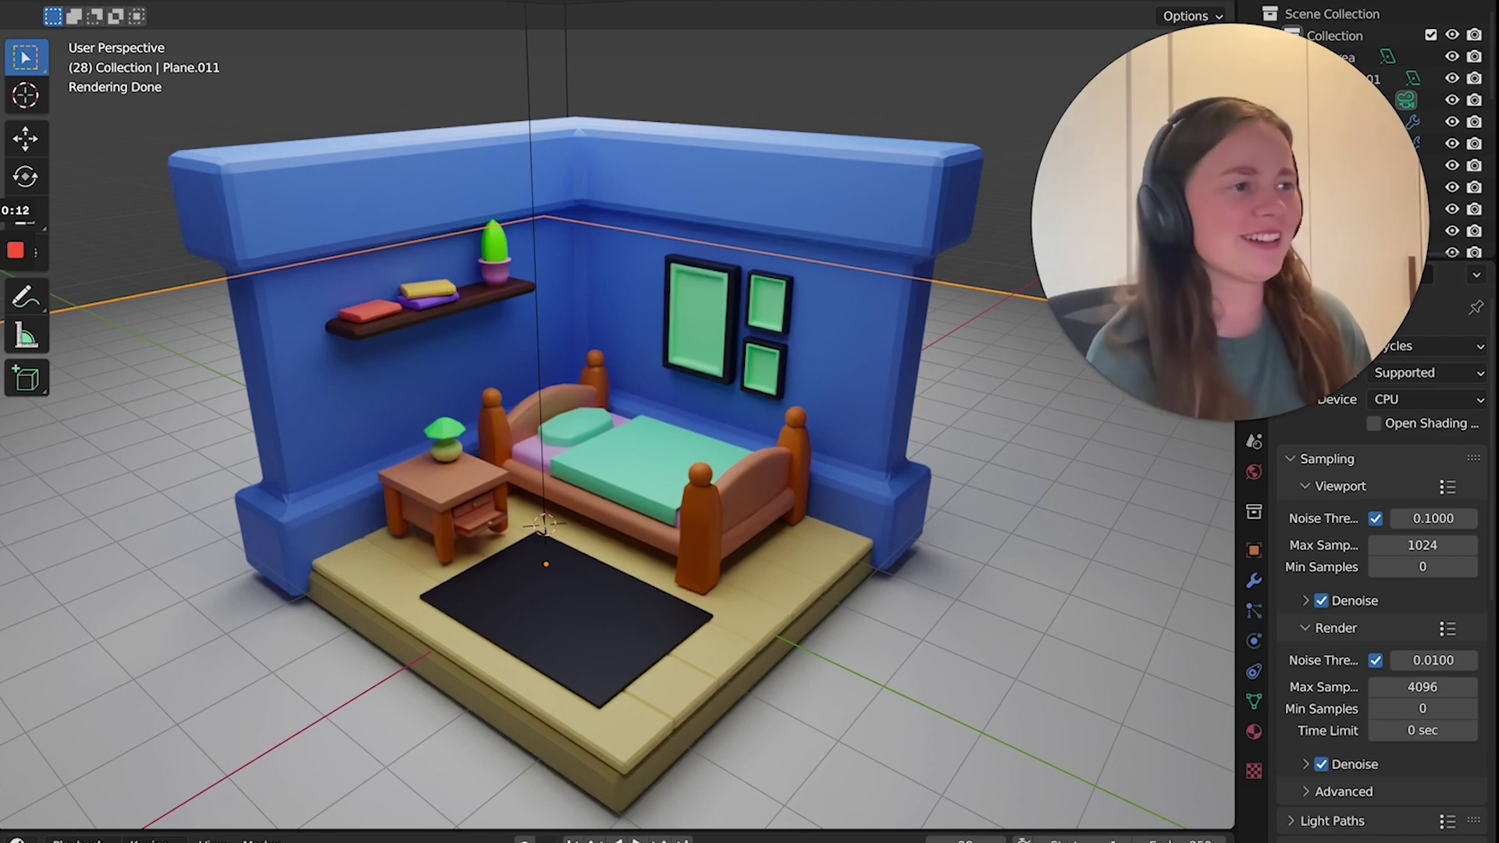
# Render the finished coloured bedroom and skip to the end of the low-poly world tutorial.
pyautogui.press('F11')
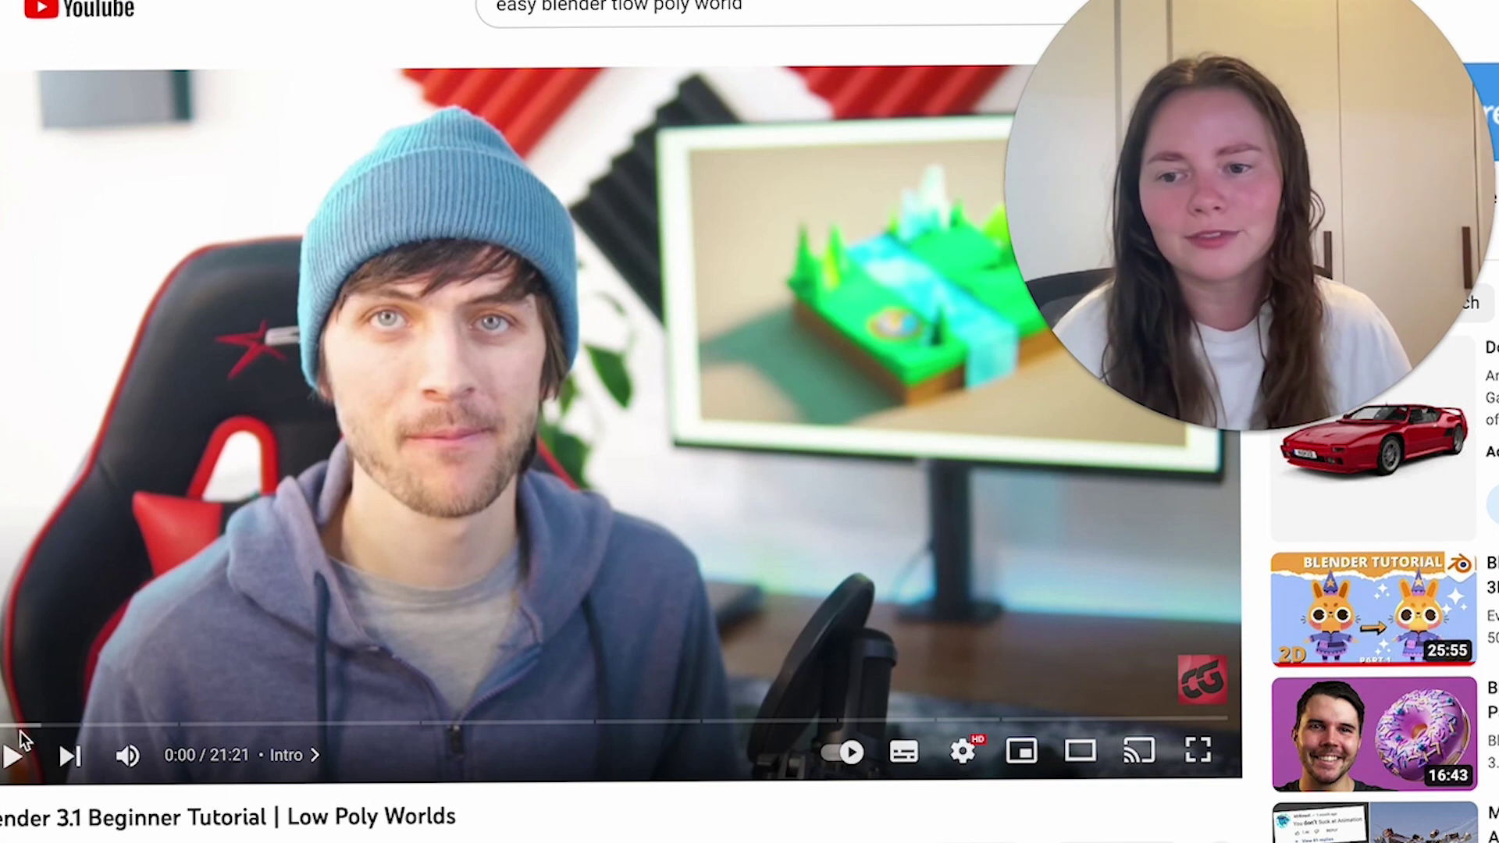
pyautogui.moveTo(12, 724); pyautogui.dragTo(1208, 725)
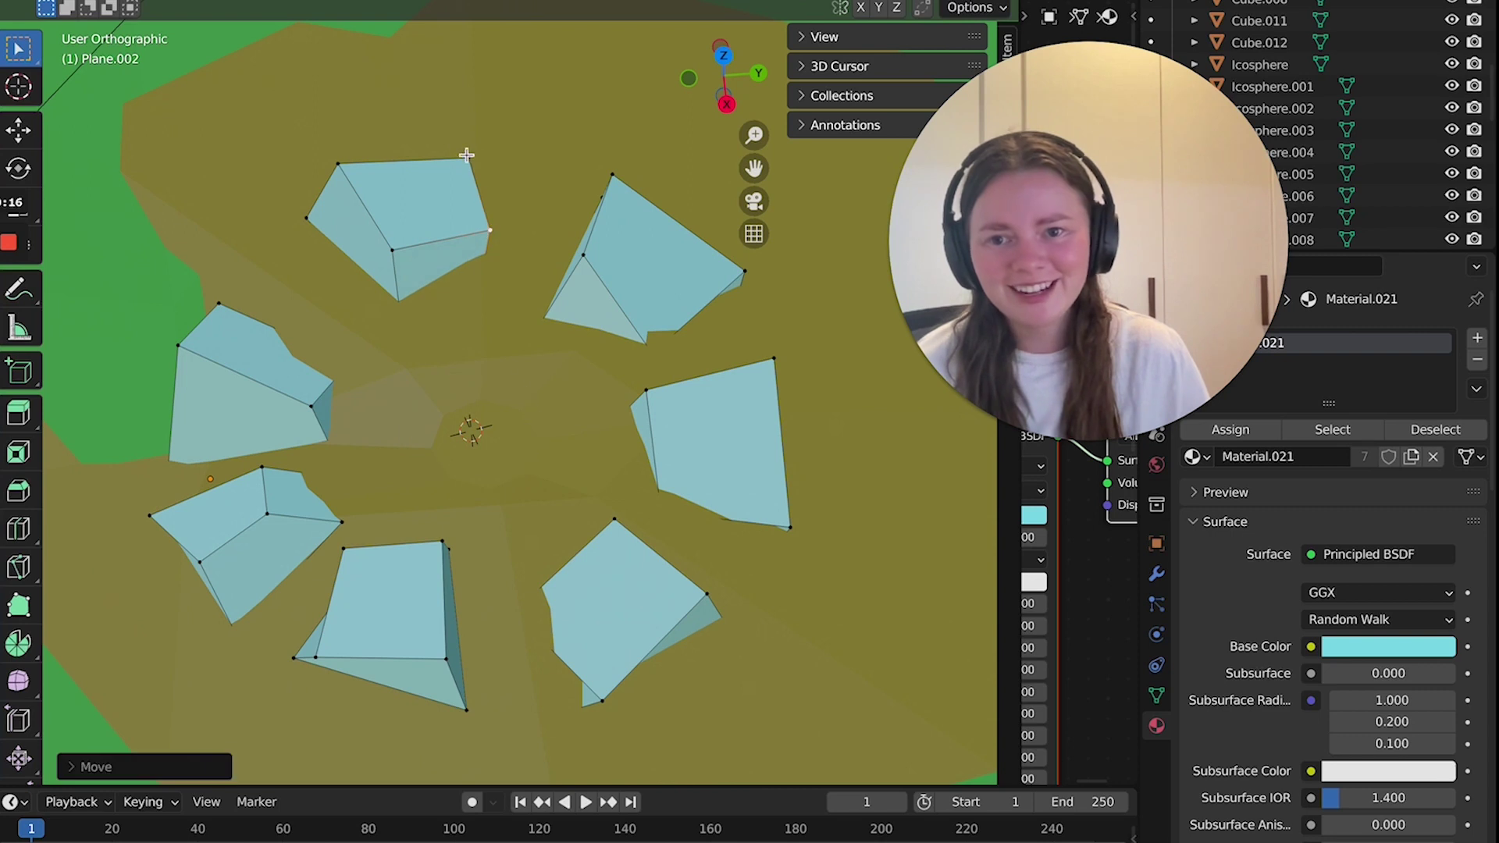
# Select and delete the camera from the scene.
pyautogui.scroll(-10, 563, 324)
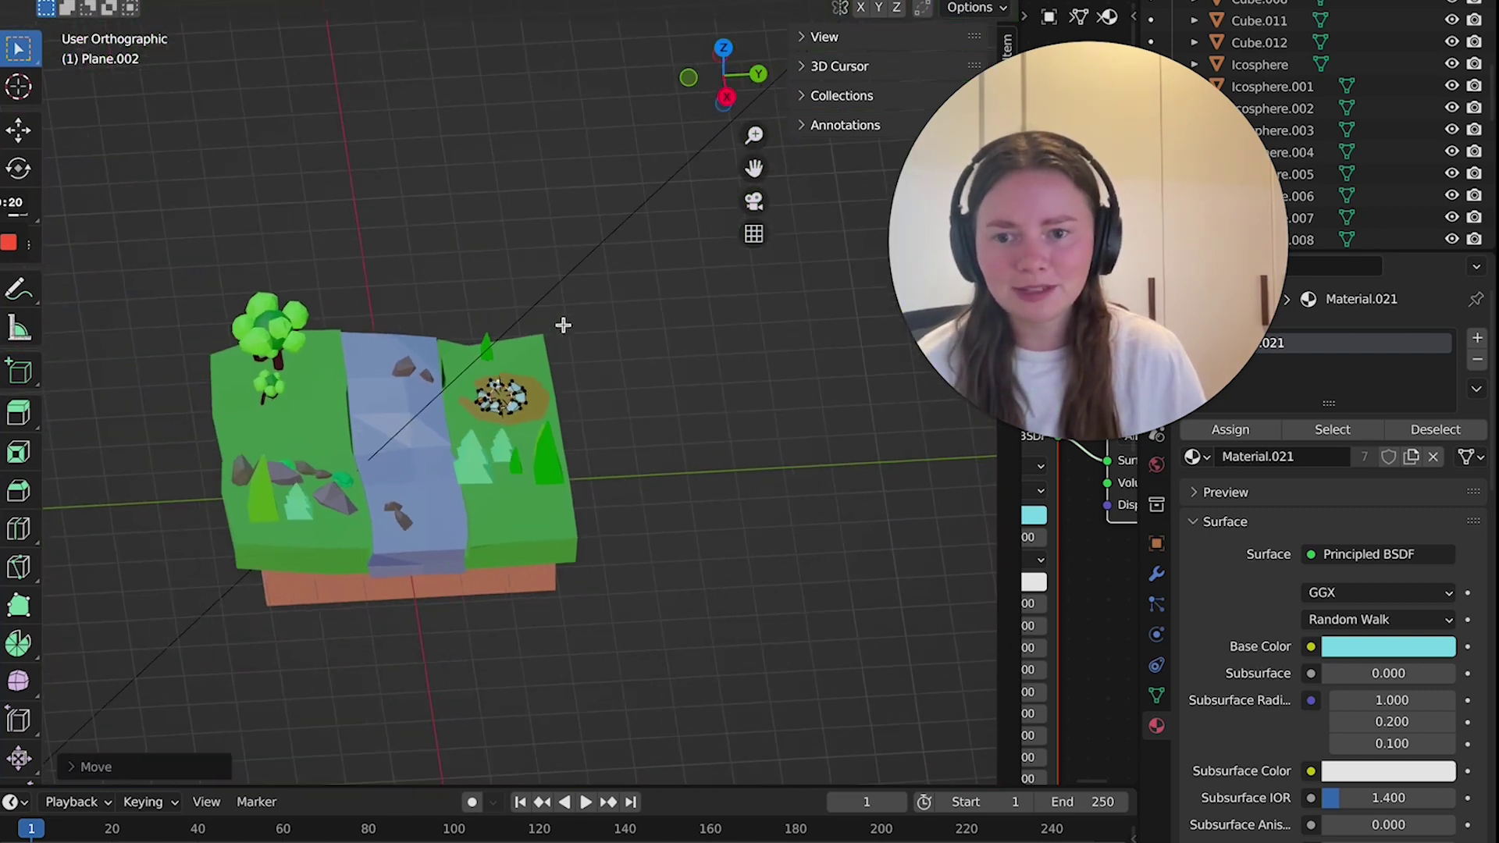
pyautogui.scroll(10, 563, 325)
pyautogui.hscroll(5, 563, 325)
pyautogui.hscroll(10, 563, 325)
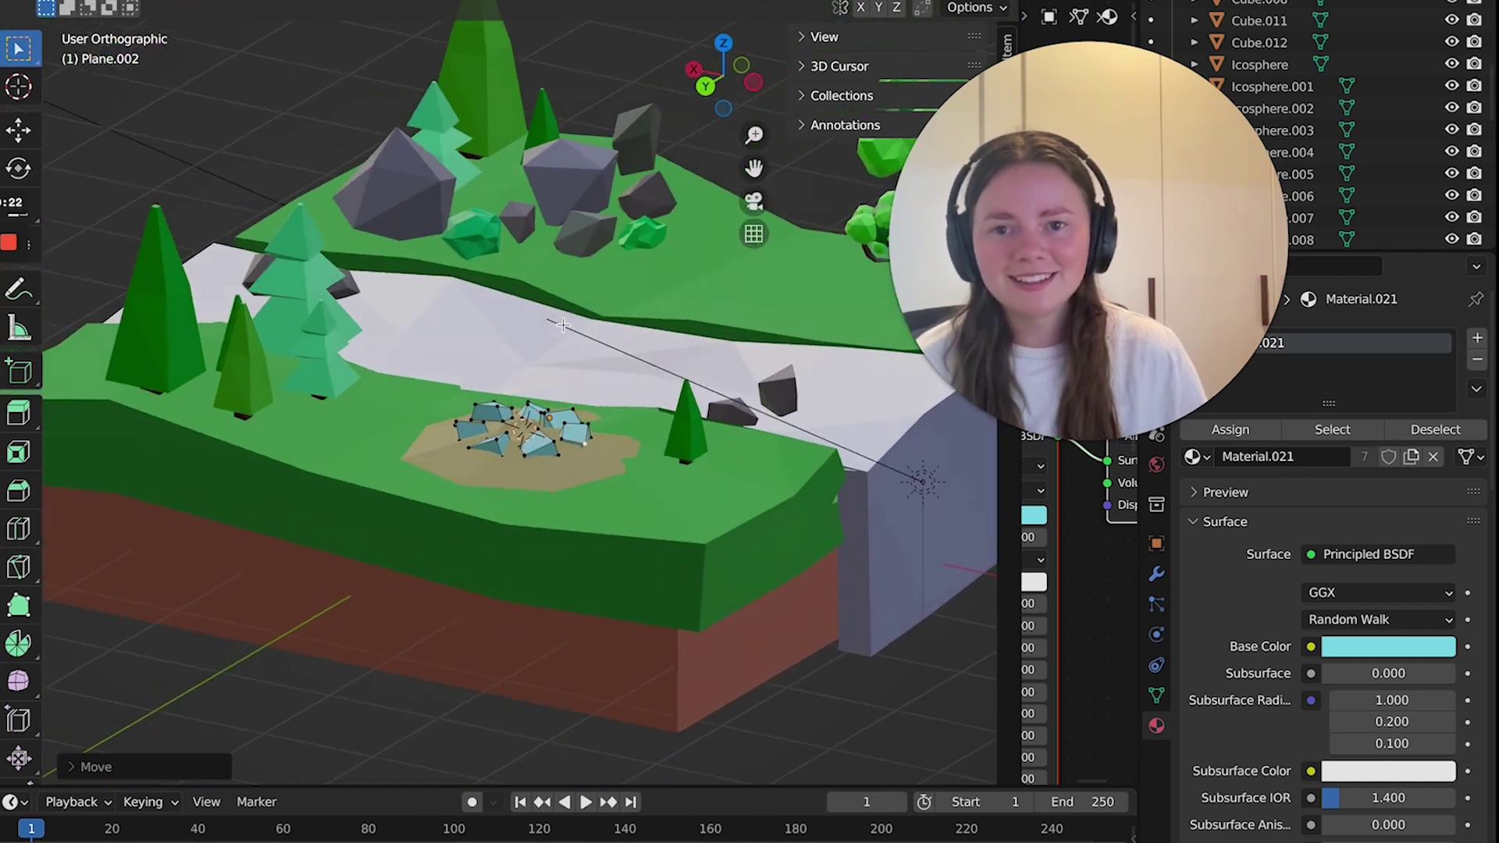
pyautogui.scroll(-8, 563, 325)
pyautogui.scroll(10, 563, 324)
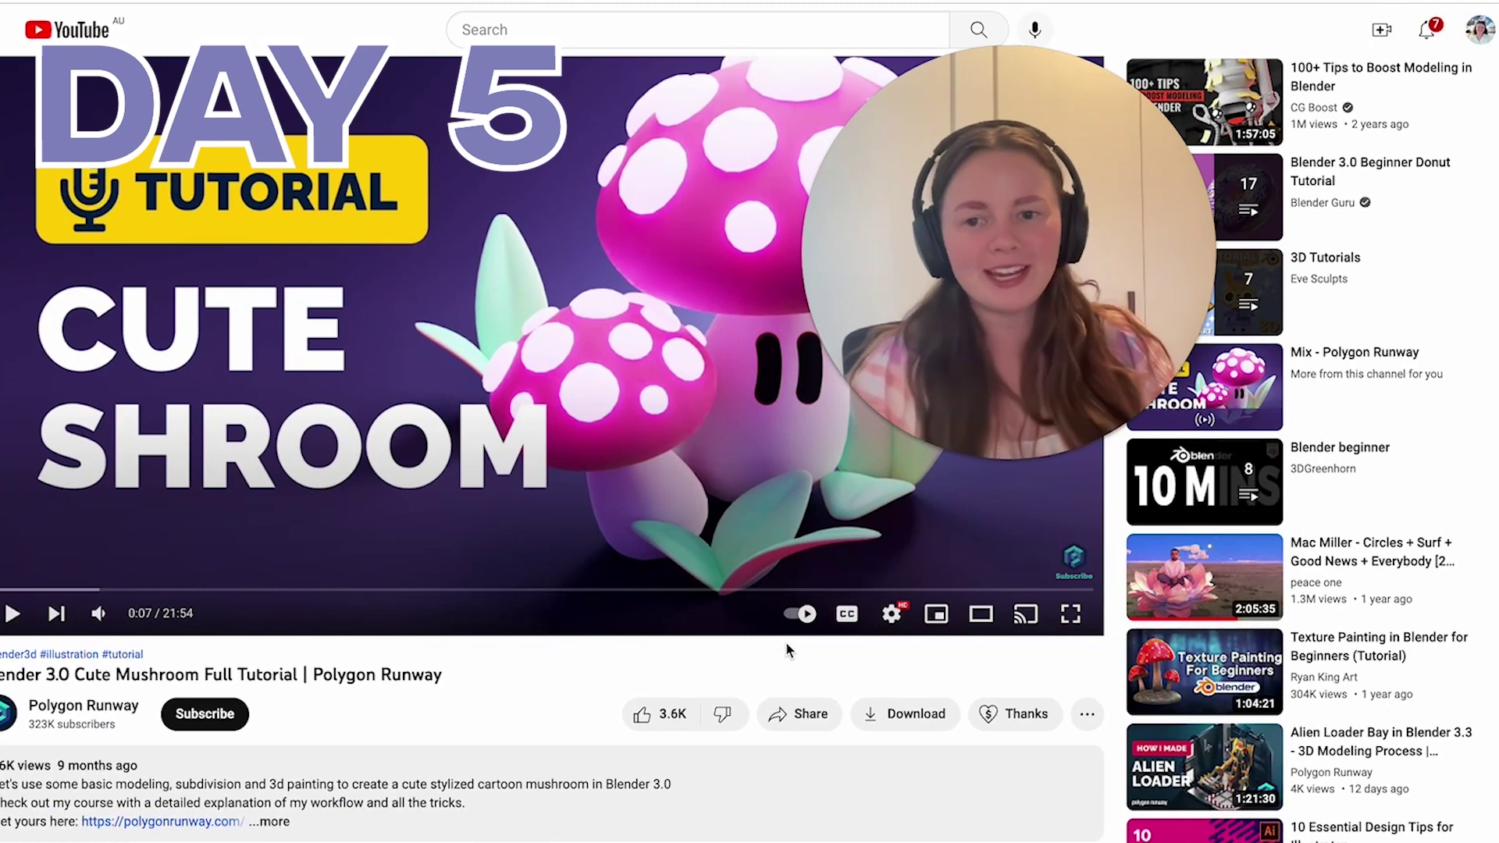
pyautogui.moveTo(4, 113); pyautogui.dragTo(267, 636)
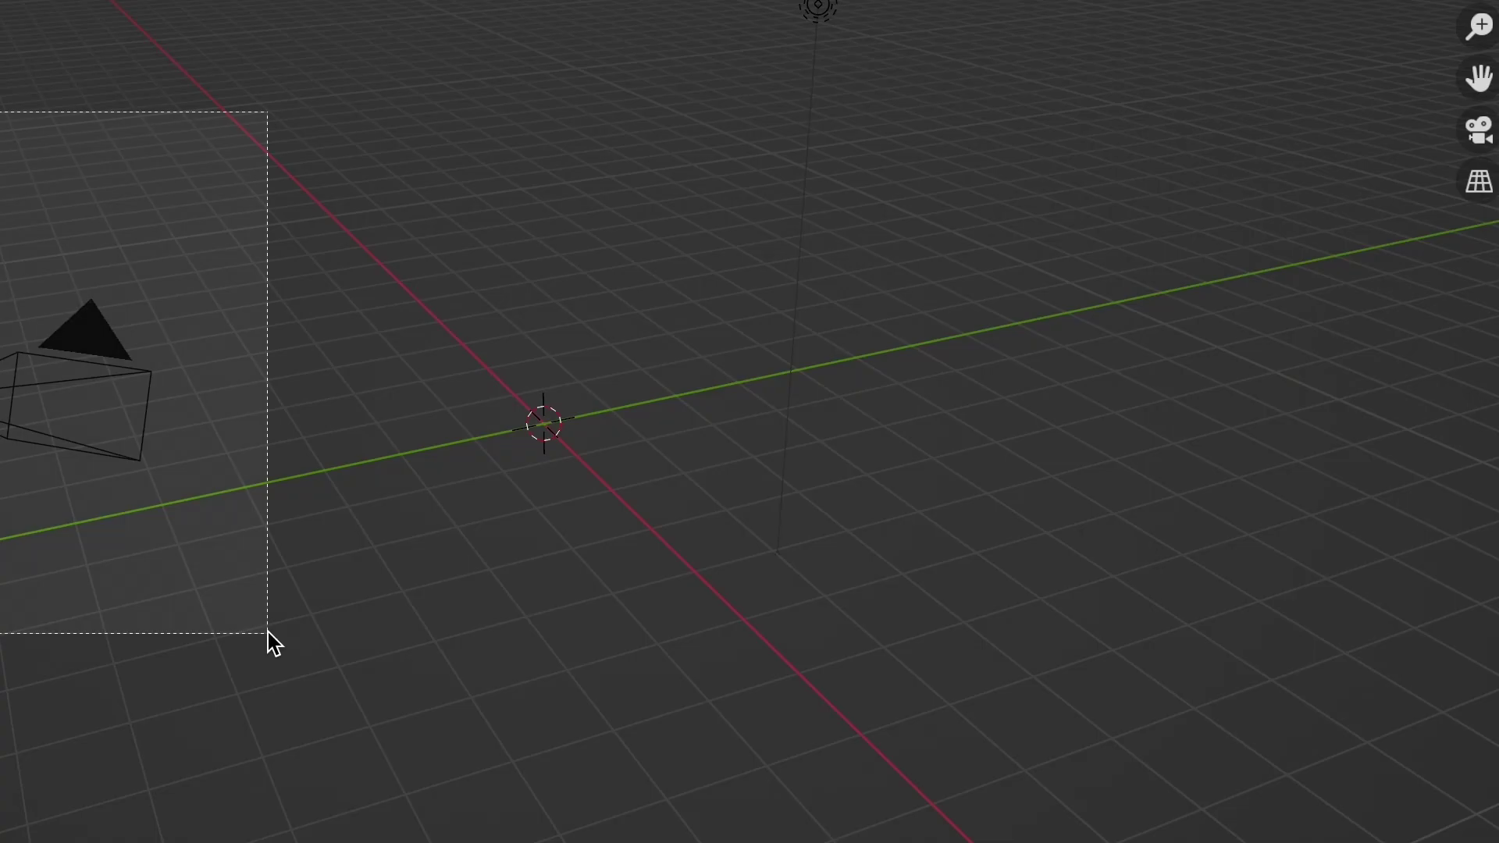
pyautogui.press('Delete')
# Add a filled circle, extrude it upward in front view, and widen the top ring.
pyautogui.hotkey('shift', 'a')
pyautogui.click(640, 31)
pyautogui.press('f')
pyautogui.press('KP_1')
pyautogui.press('e')
pyautogui.click(862, 464)
pyautogui.press('s')
pyautogui.click(1094, 479)
# Bend the mushroom stem by moving one of its edge rings in see-through view.
pyautogui.moveTo(1094, 478); pyautogui.dragTo(605, 337, button='middle')
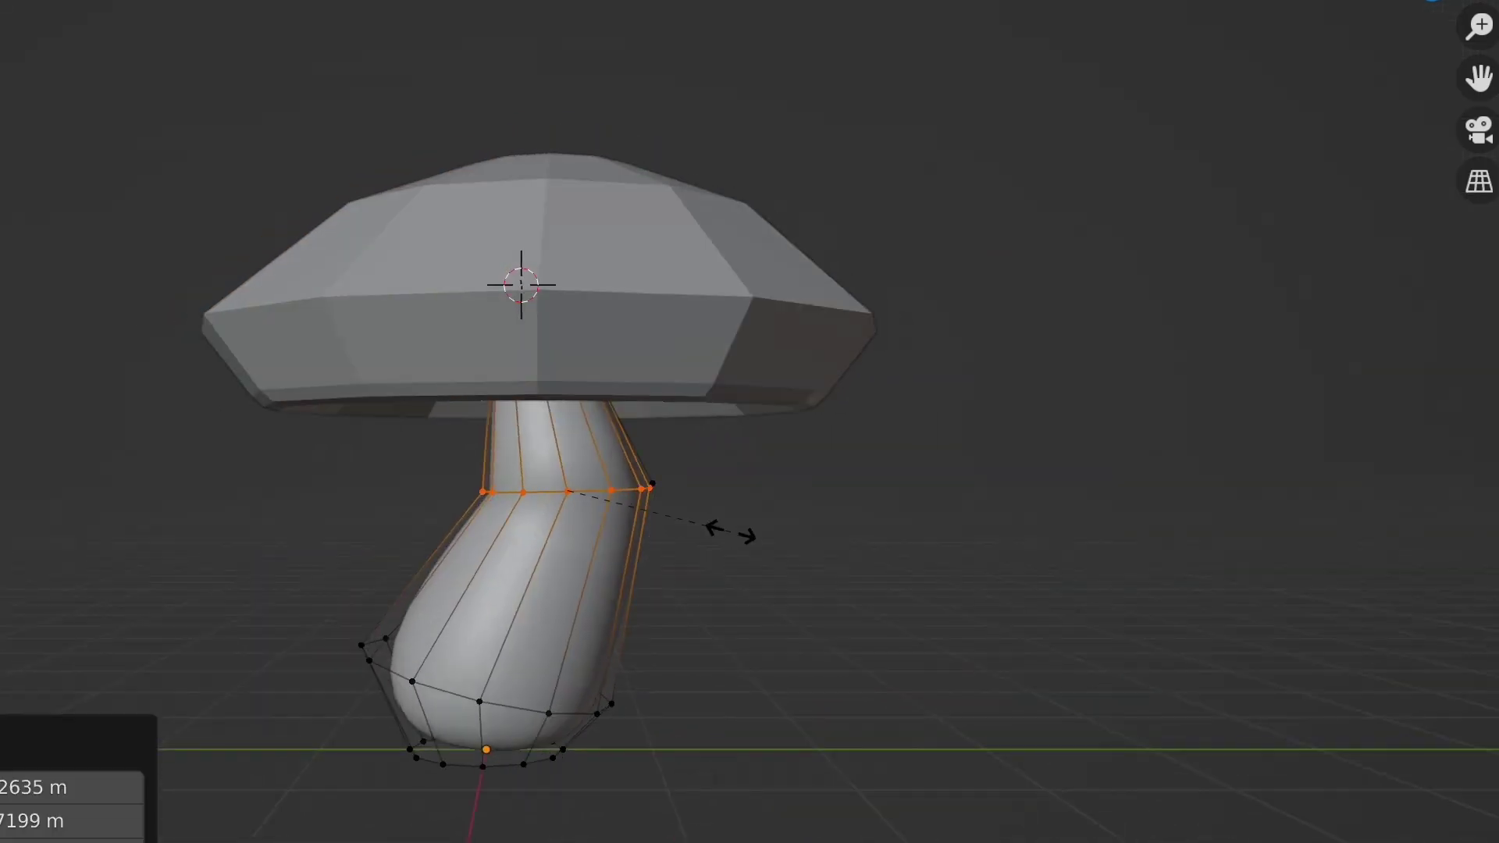
pyautogui.hotkey('shift', 'z')
pyautogui.hotkey('shift', 'z')
pyautogui.click(656, 528)
pyautogui.press('g')
pyautogui.click(666, 478)
pyautogui.hotkey('ctrl', 'Tab')
pyautogui.press('Escape')
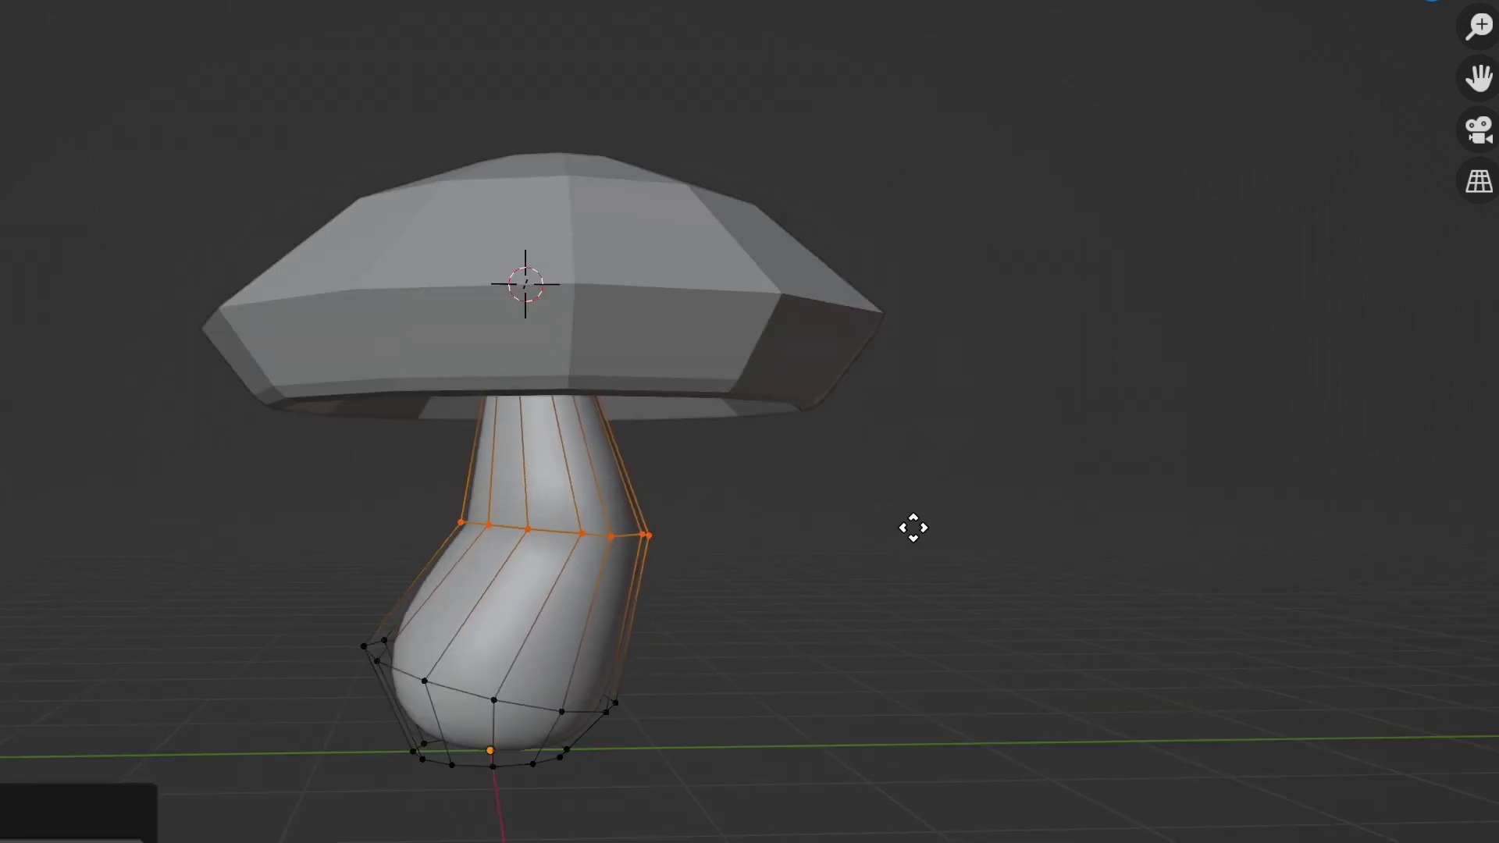
pyautogui.press('Tab')
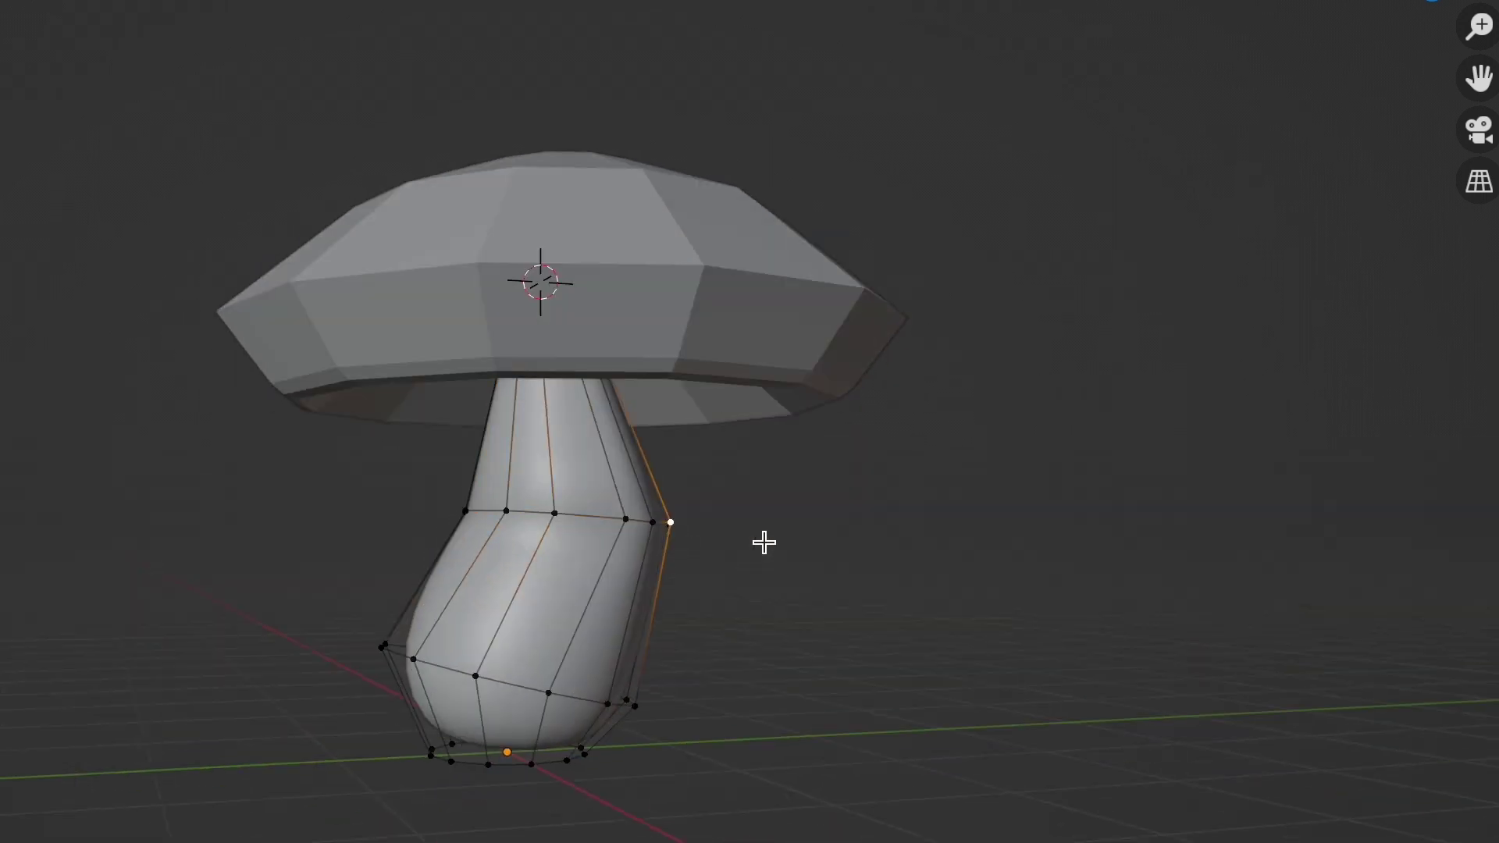
pyautogui.press('Tab')
# Deselect the cap geometry and set snapping to Face Nearest.
pyautogui.moveTo(763, 539); pyautogui.dragTo(682, 349, button='middle')
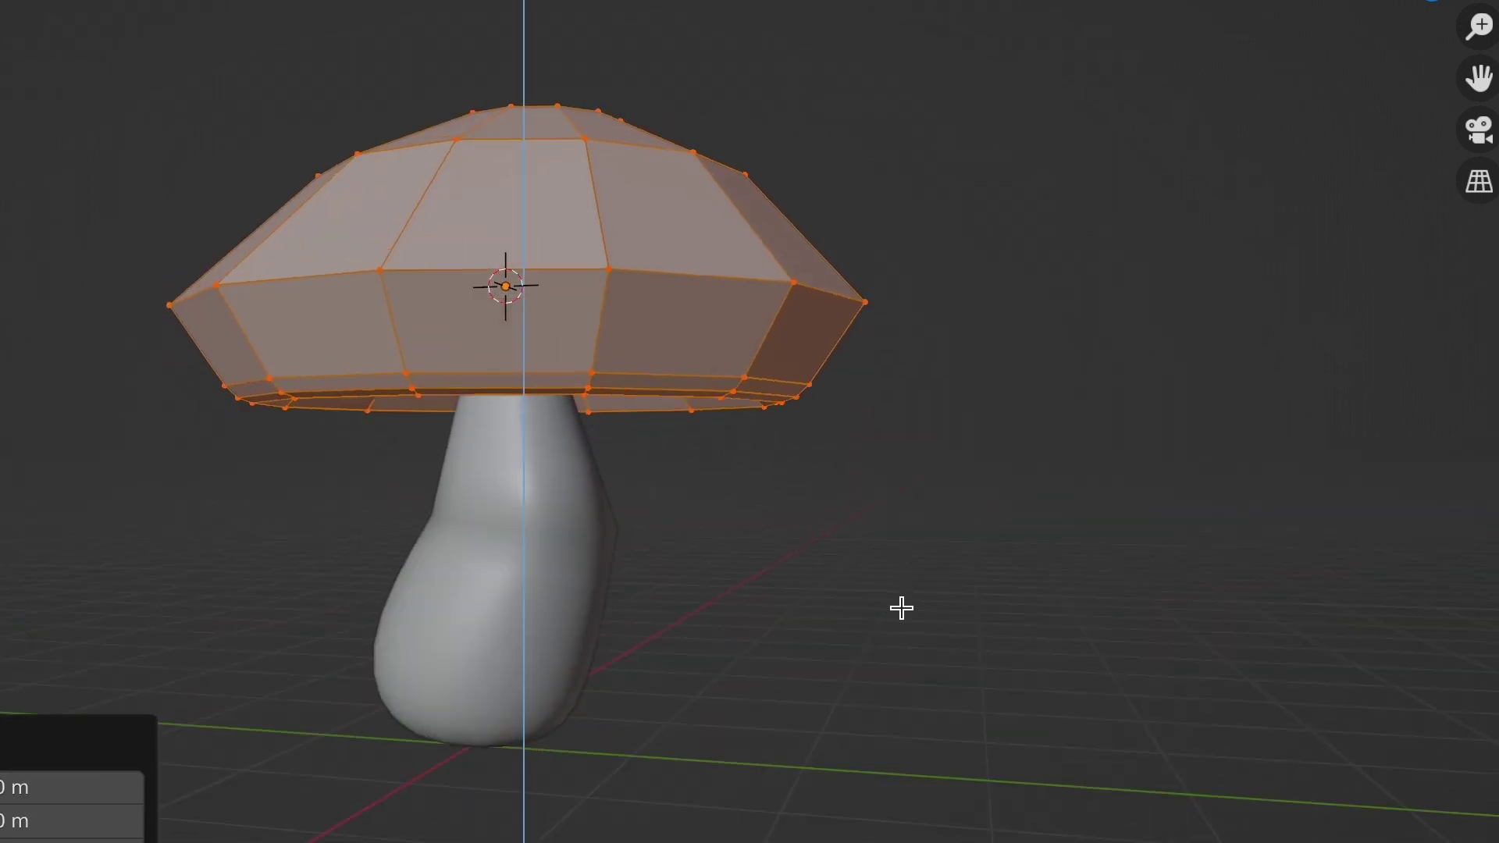
pyautogui.hotkey('alt', 'a')
pyautogui.moveTo(887, 599); pyautogui.dragTo(864, 602, button='middle')
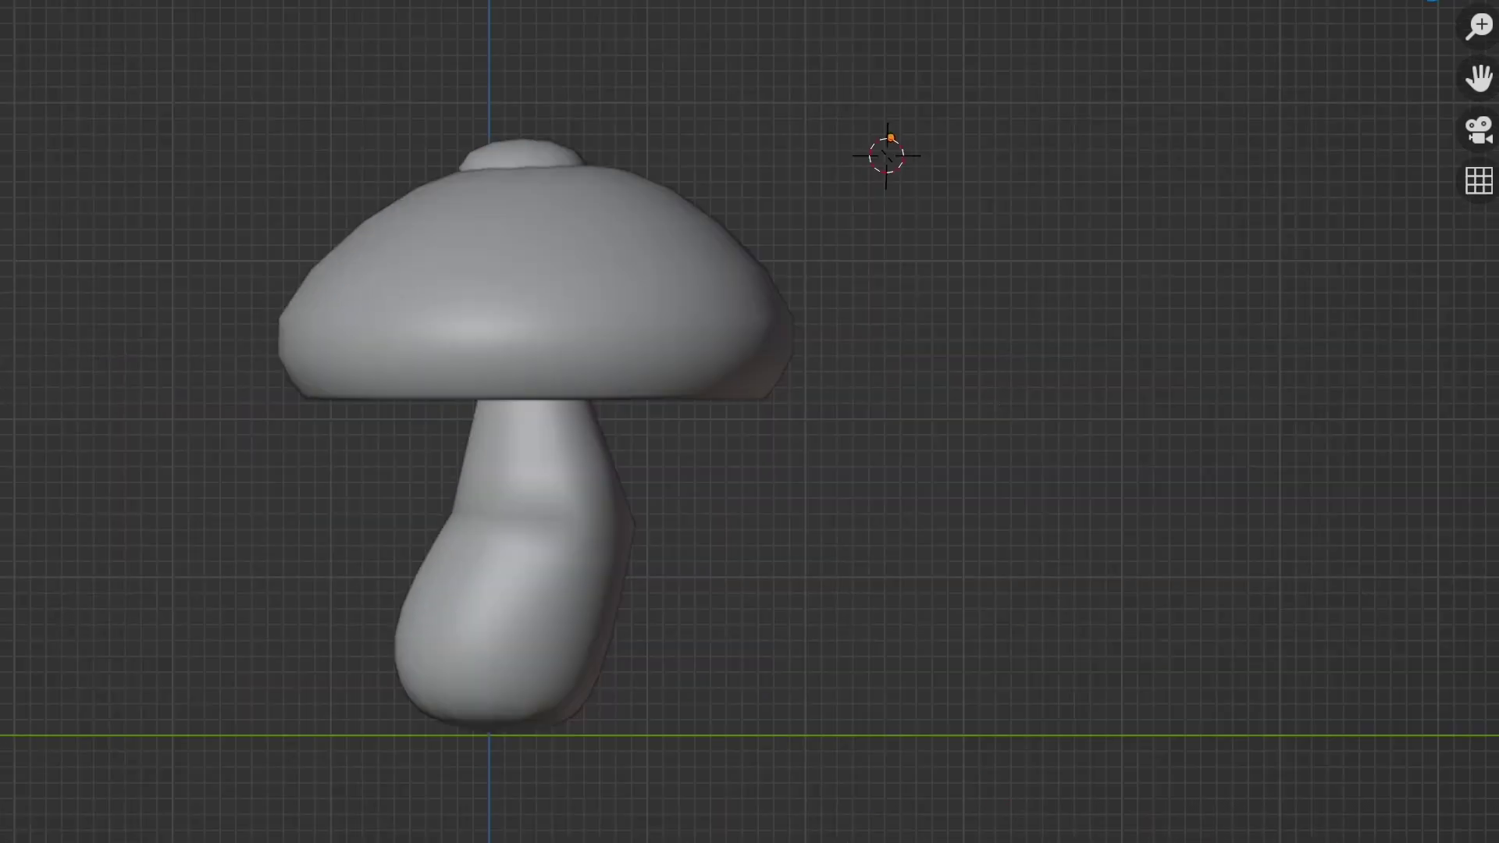
pyautogui.click(594, 2)
pyautogui.click(539, 22)
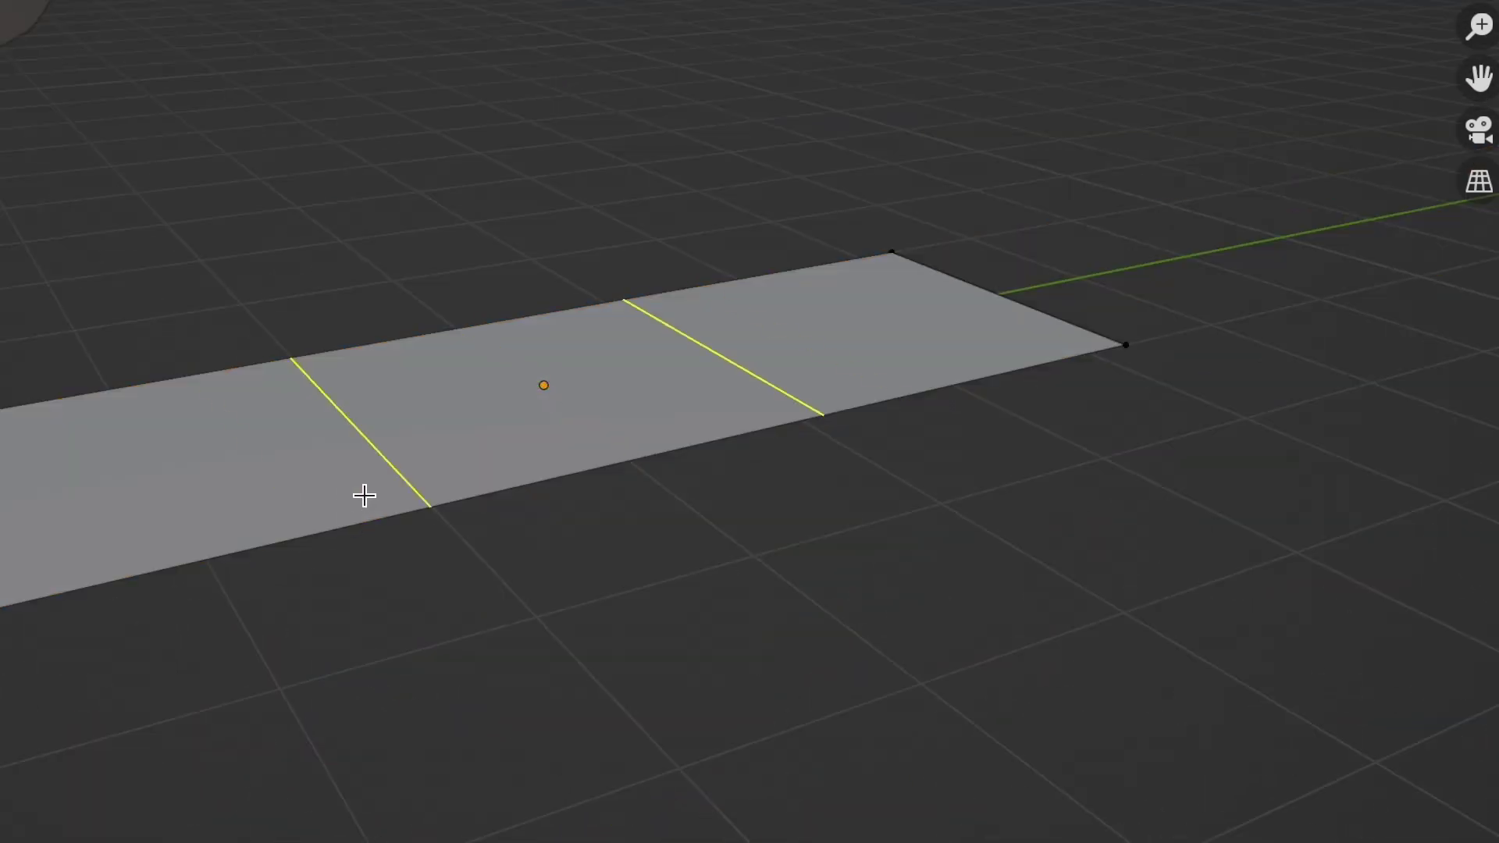
# Loop-cut the leaf plane and scale its middle edge loop along Z.
pyautogui.click(364, 491)
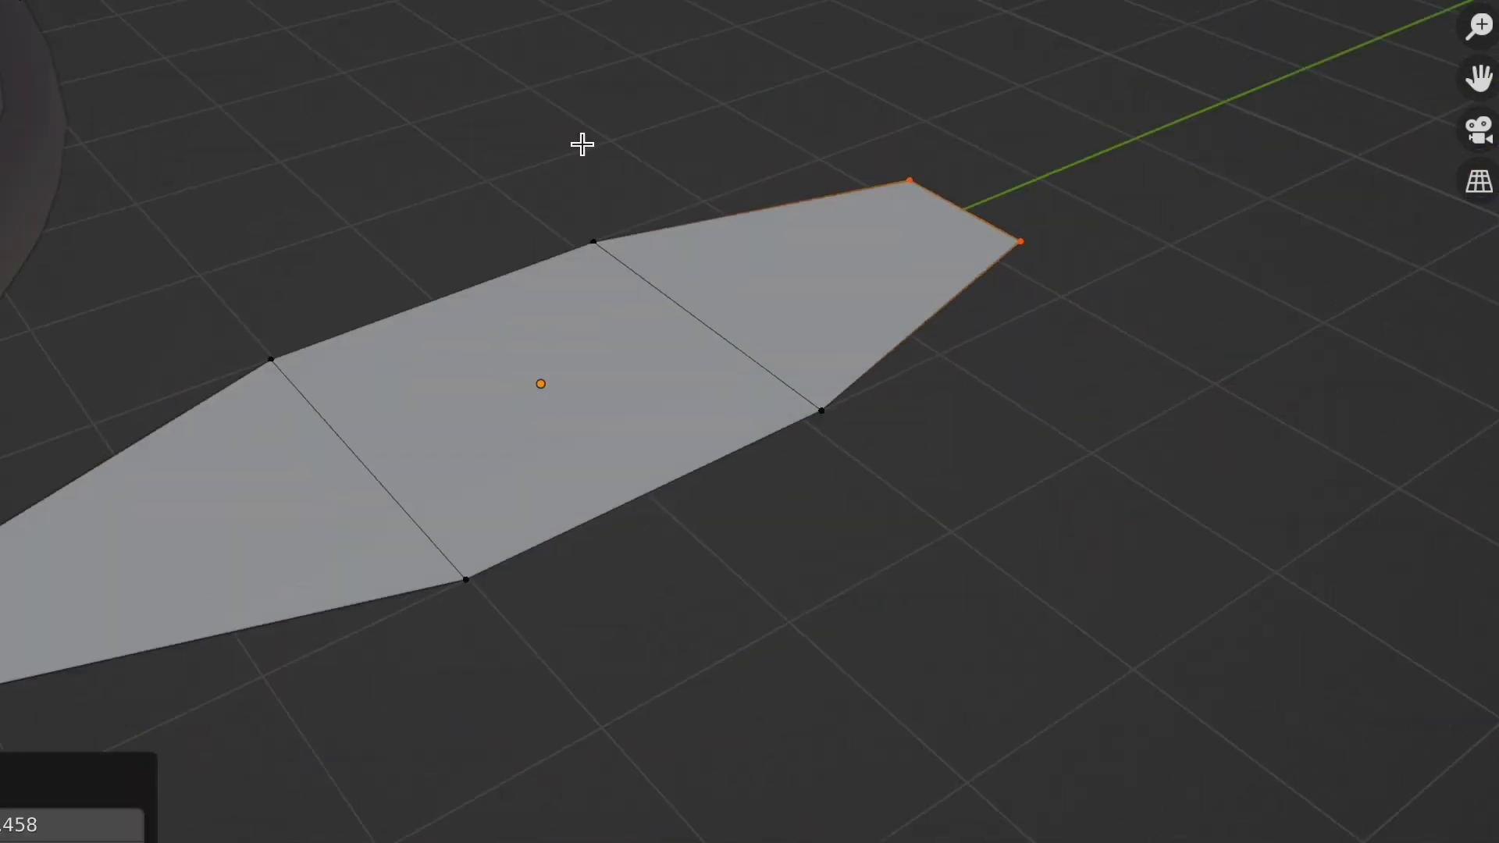
pyautogui.keyDown('alt'); pyautogui.click(691, 335); pyautogui.keyUp('alt')
pyautogui.press('s')
pyautogui.press('z')
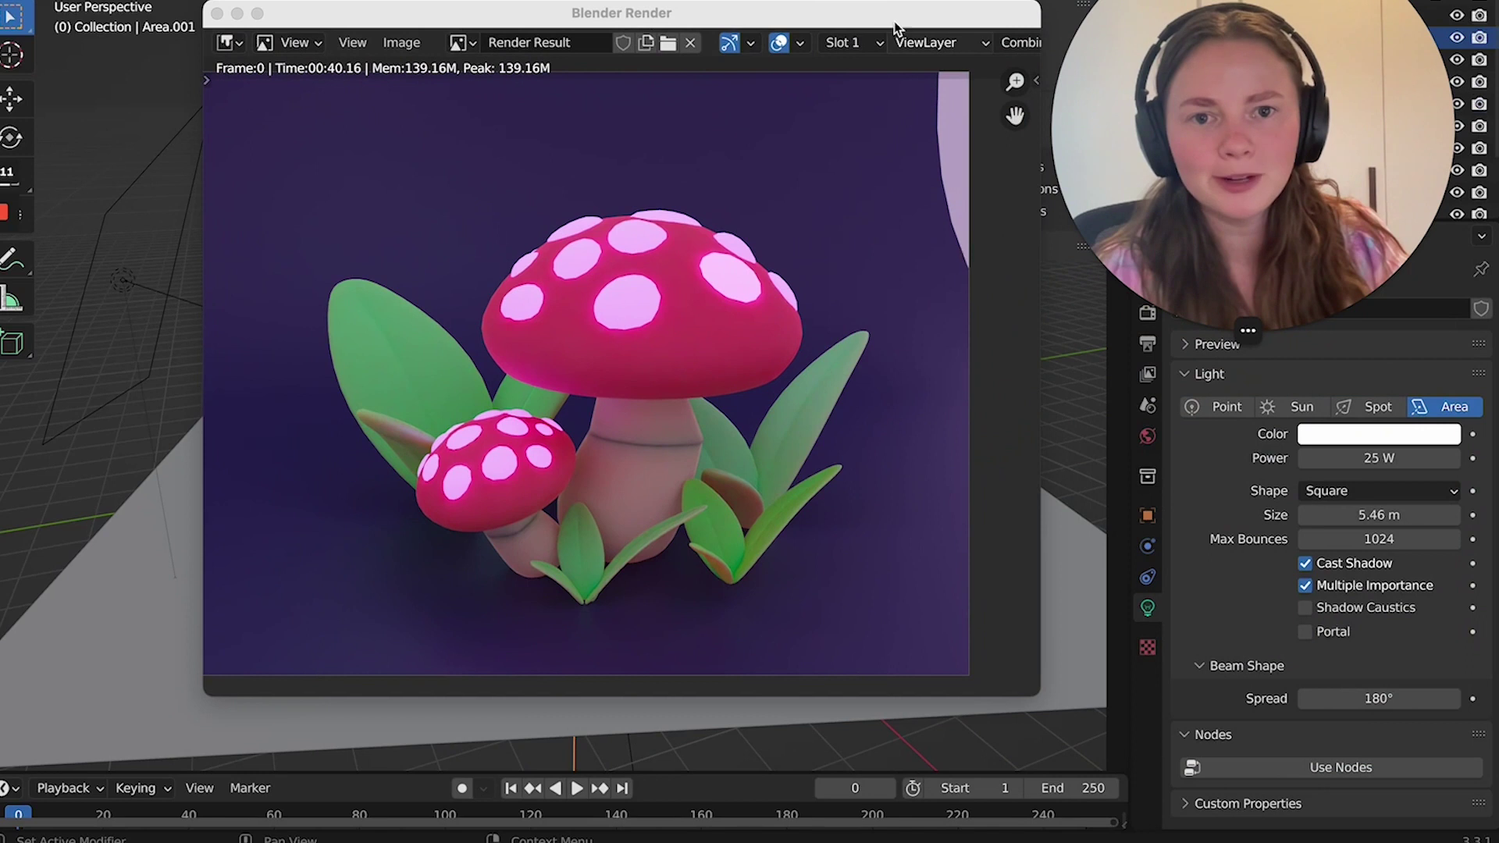
pyautogui.moveTo(894, 23); pyautogui.dragTo(871, 0)
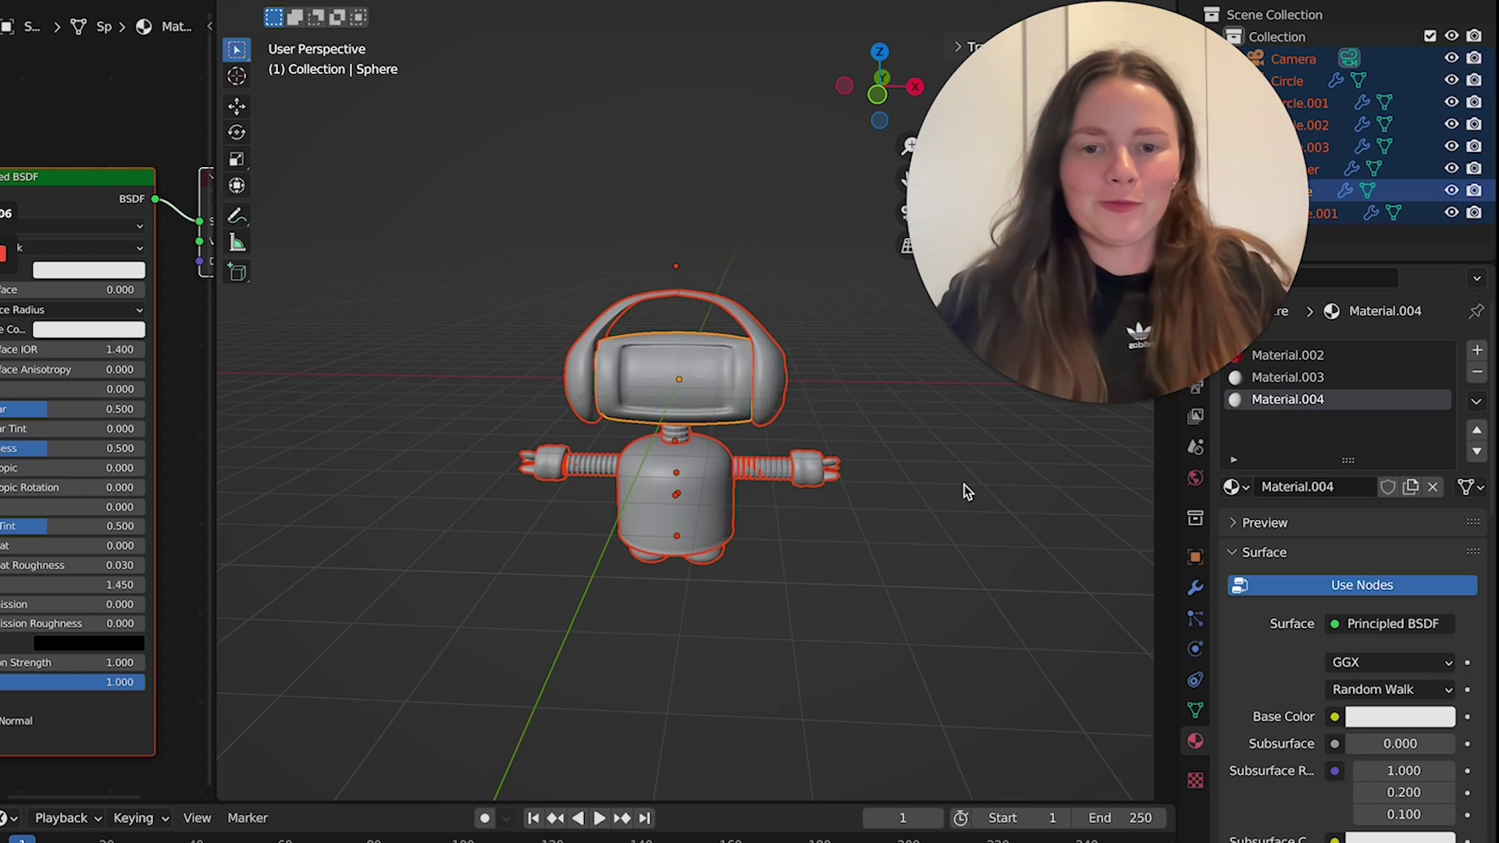
# Scroll across the Shader Editor to view the head material's image texture node tree.
pyautogui.hscroll(-5, 963, 484)
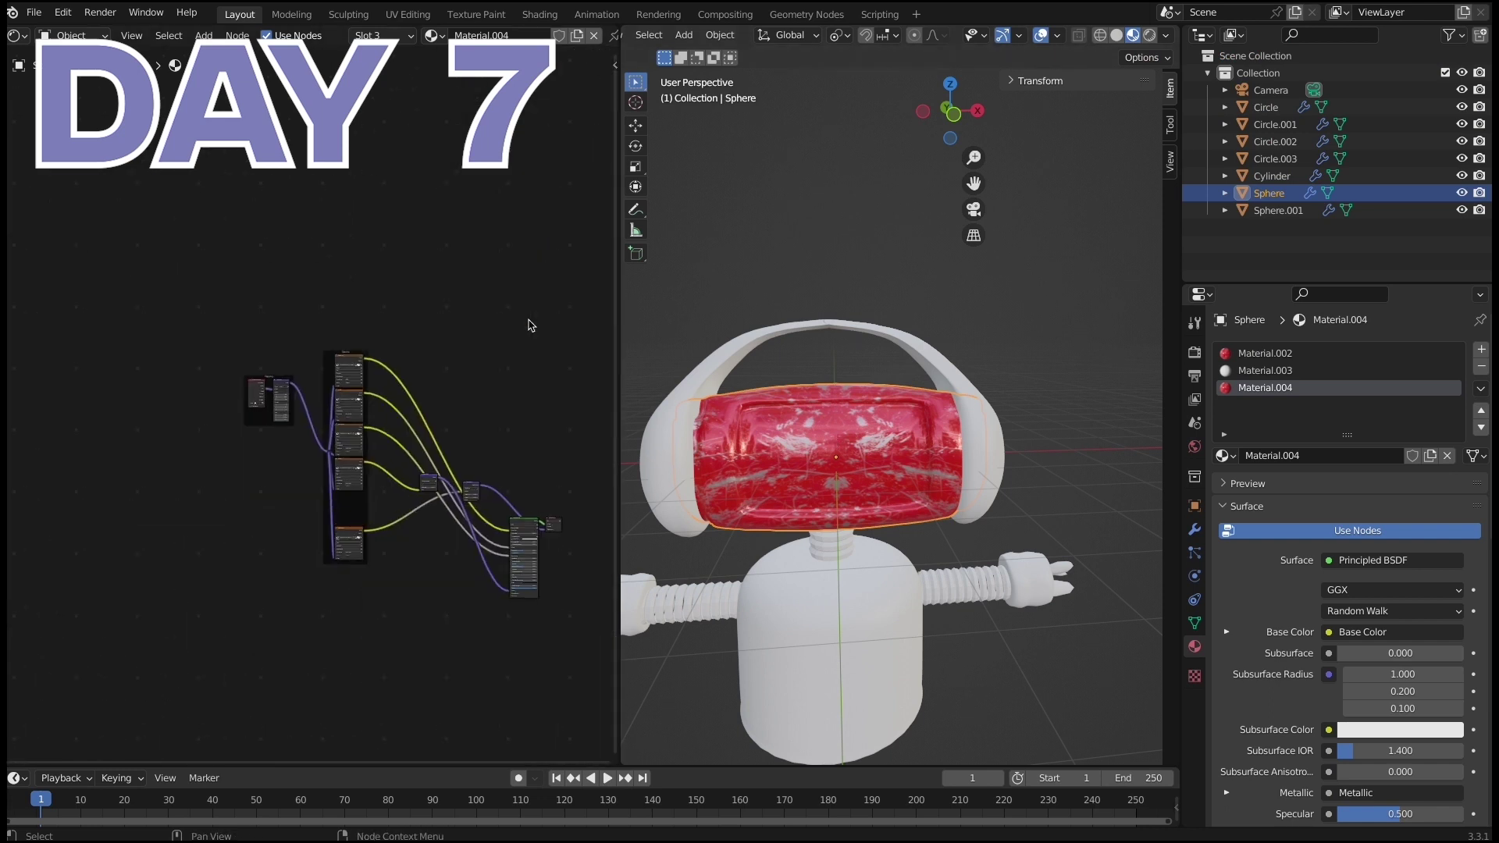
# Connect the head material's nodes and bring up the list of nodes to add.
pyautogui.moveTo(305, 725); pyautogui.dragTo(398, 717)
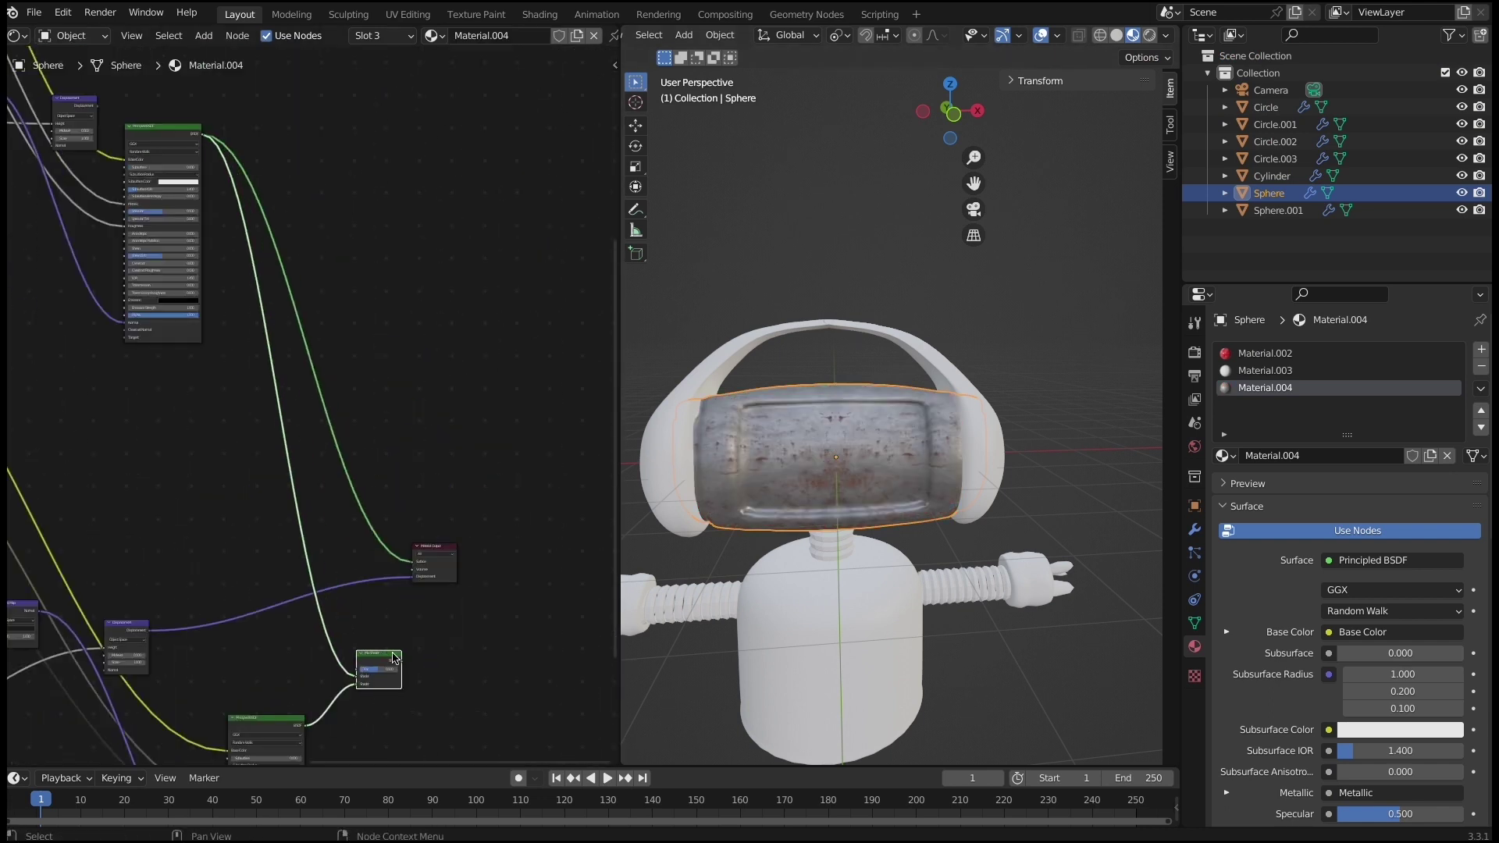
pyautogui.hotkey('shift', 'a')
pyautogui.moveTo(219, 554)
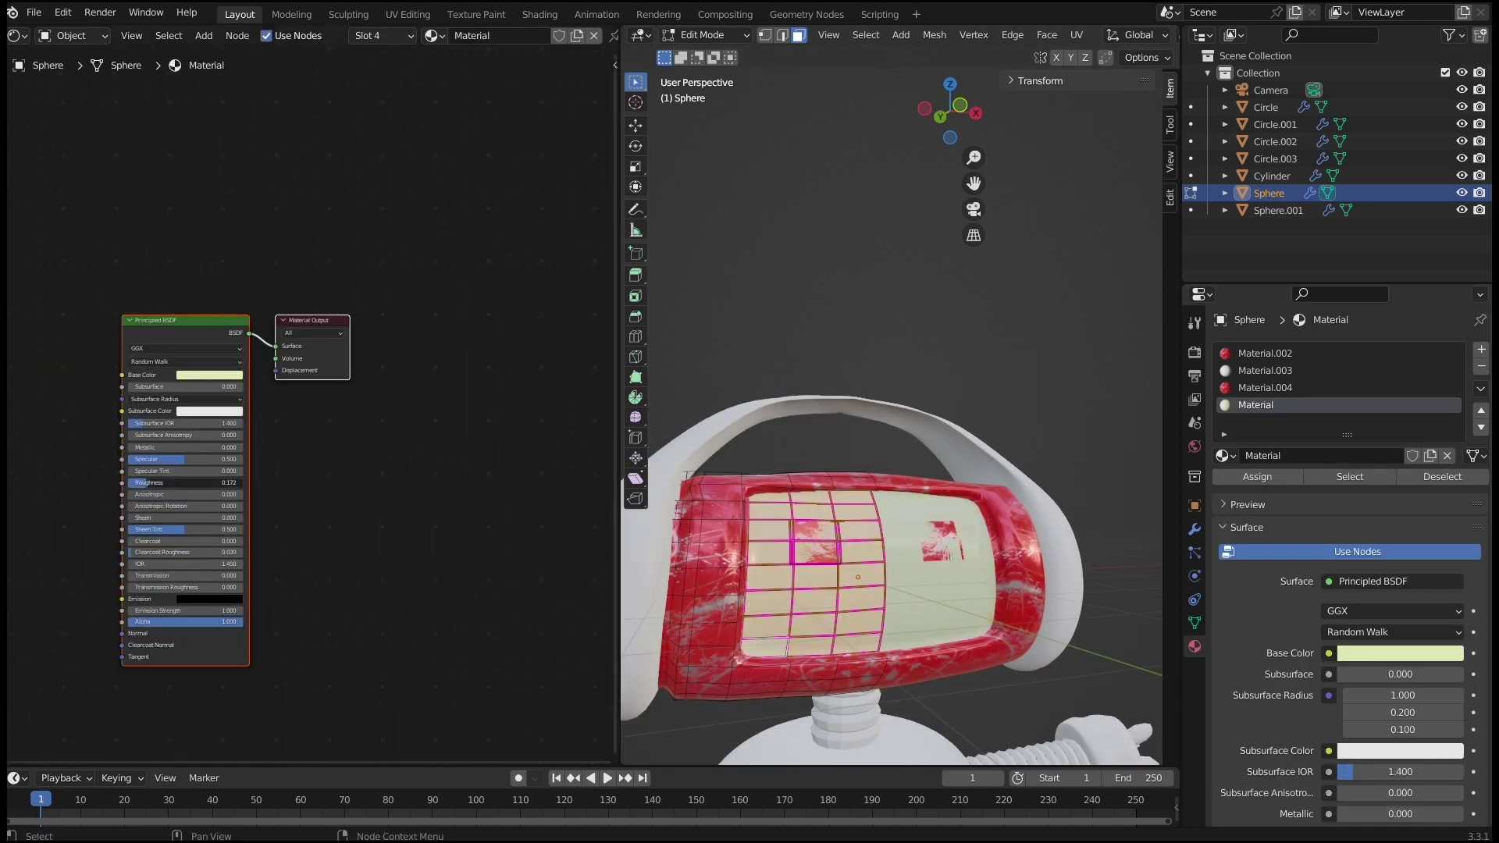
# In wireframe vertex mode, select a face on the robot's face and scale it along X.
pyautogui.press('1')
pyautogui.hotkey('shift', 'z')
pyautogui.scroll(3, 749, 614)
pyautogui.moveTo(734, 601); pyautogui.dragTo(749, 613, button='middle')
pyautogui.scroll(-2, 748, 614)
pyautogui.click(815, 414)
pyautogui.press('s')
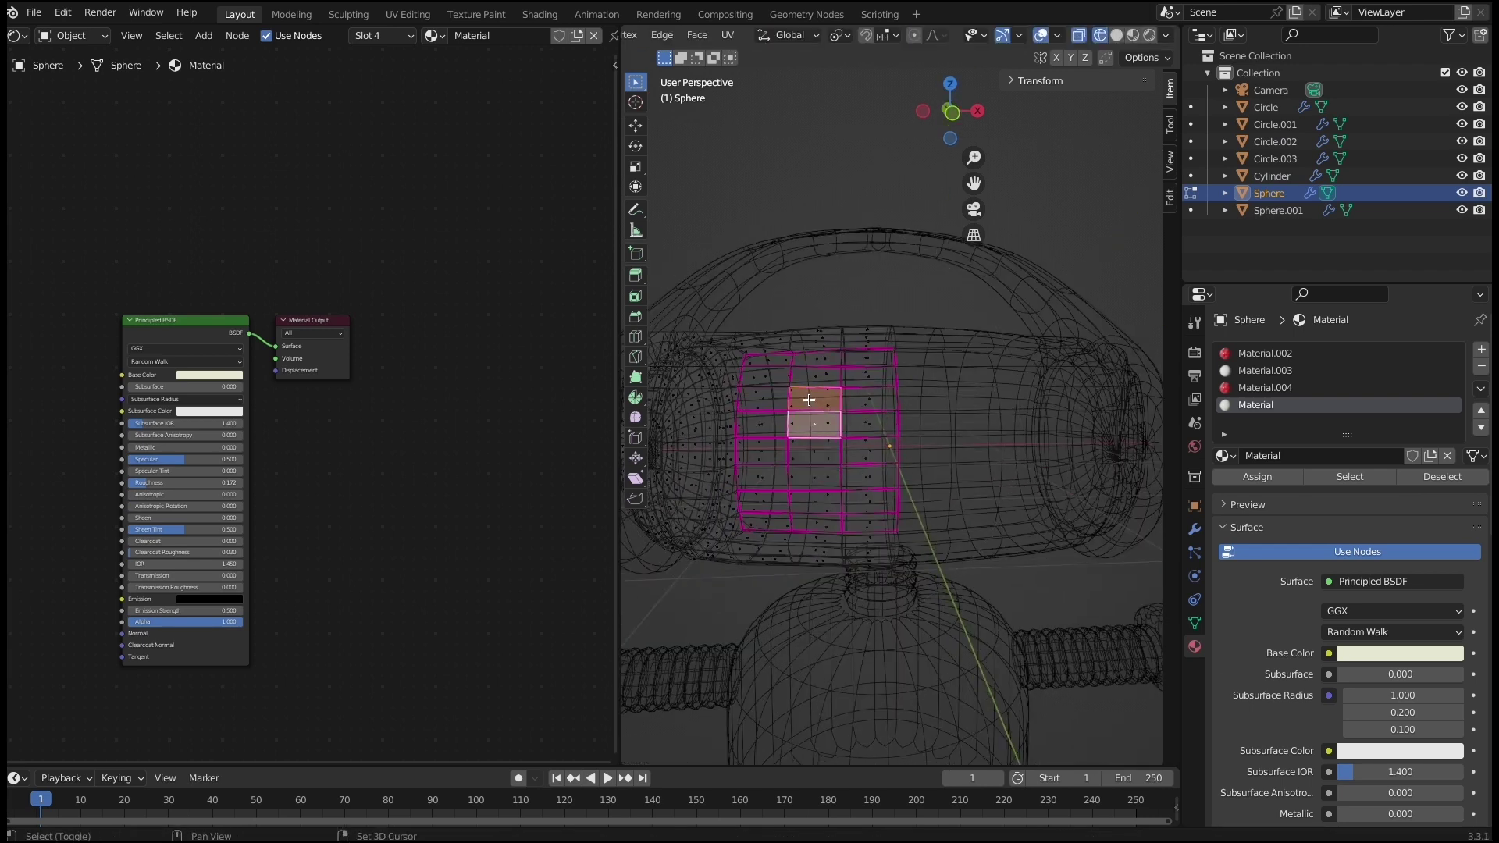
pyautogui.moveTo(835, 401); pyautogui.dragTo(841, 402, button='middle')
pyautogui.press('s')
pyautogui.press('x')
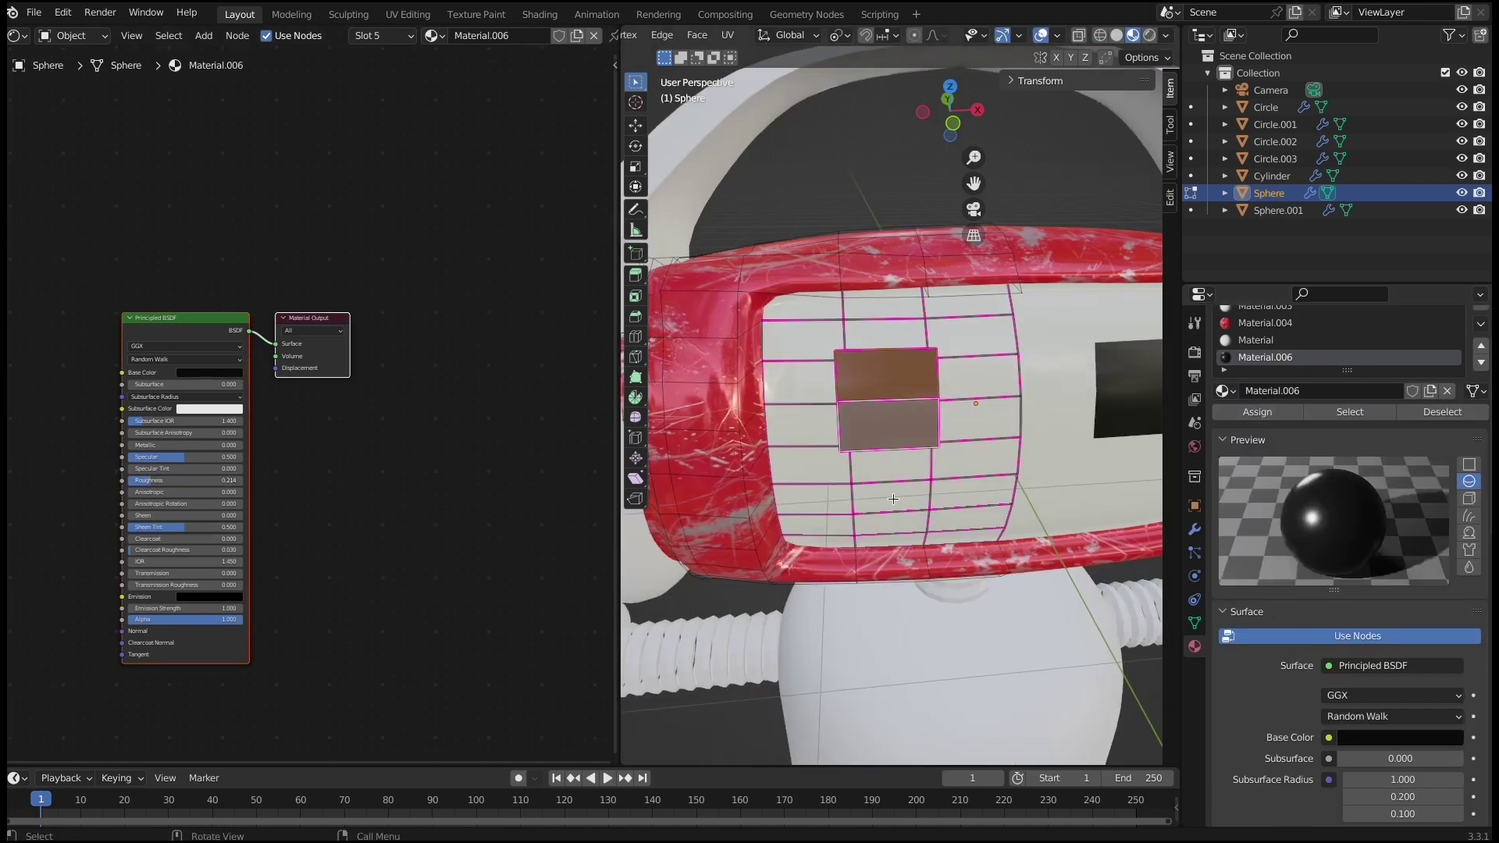
# Duplicate a black eye face to form the mouth, then leave Edit Mode and deselect the Sphere.
pyautogui.hotkey('shift', 'd')
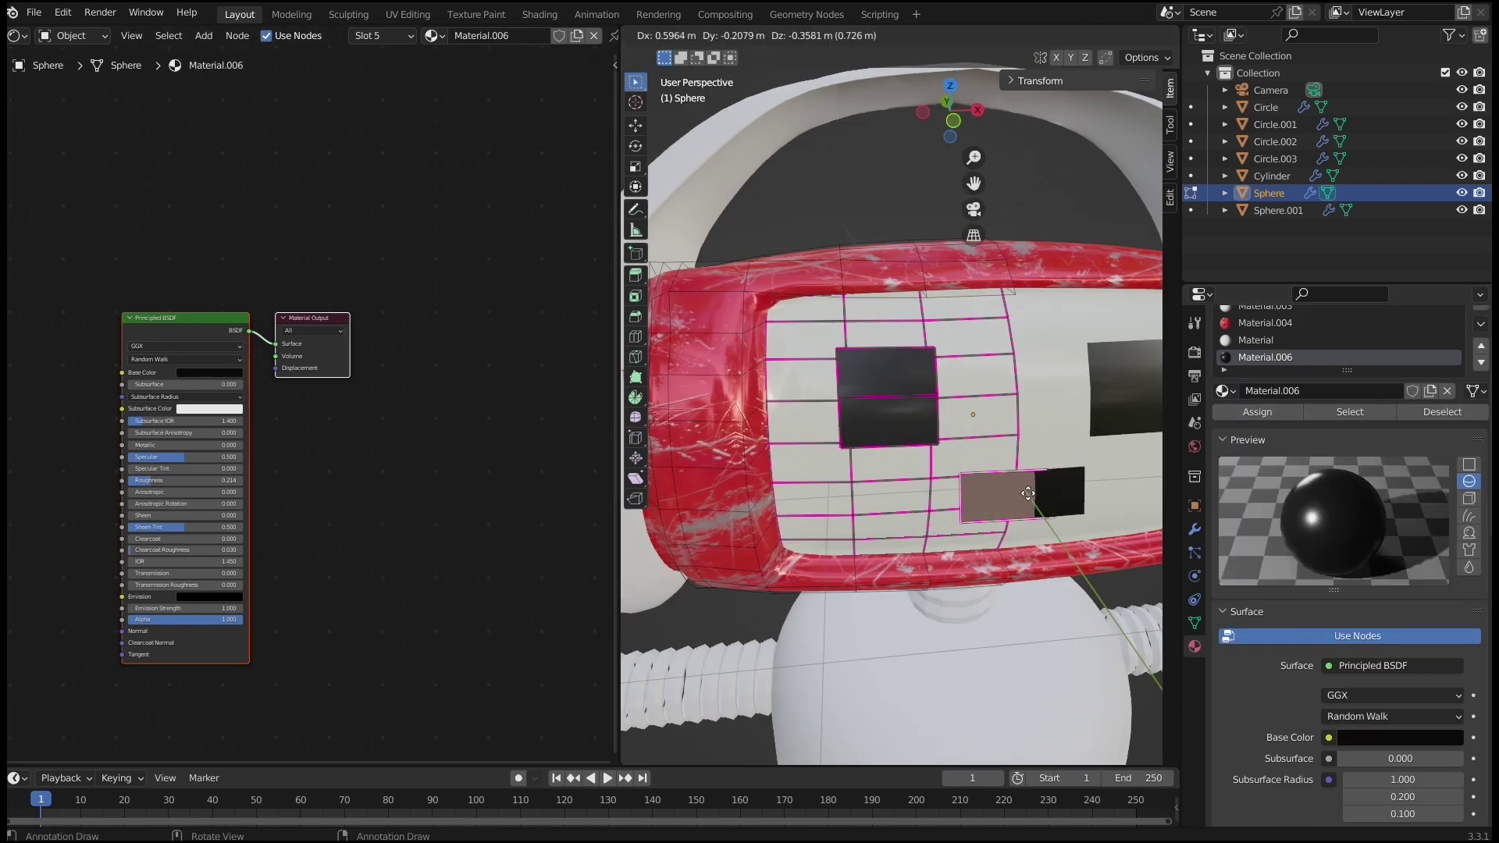
pyautogui.scroll(-10, 1015, 438)
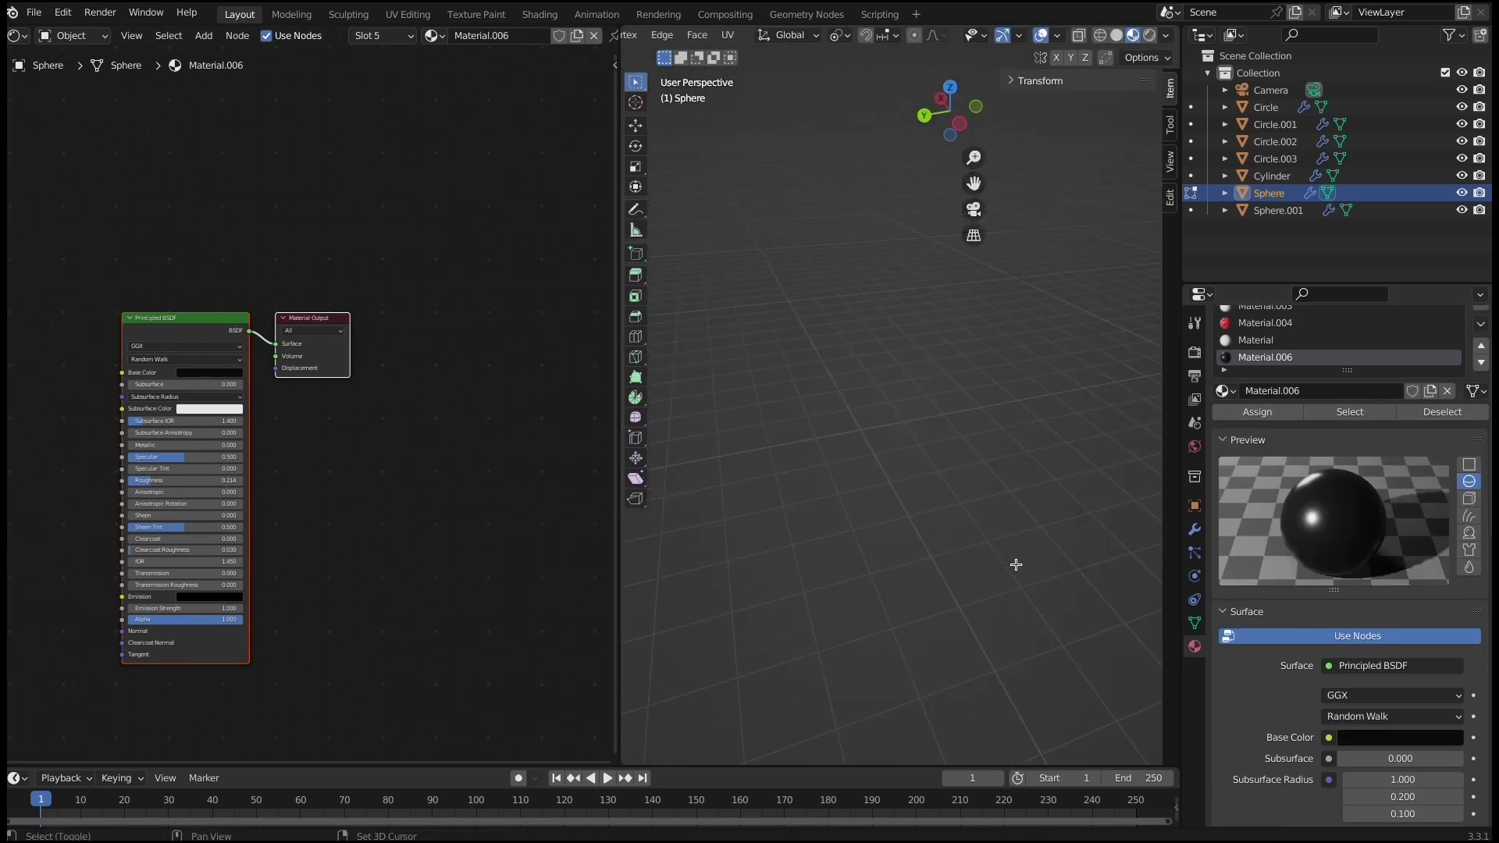
pyautogui.scroll(10, 1010, 589)
pyautogui.press('Tab')
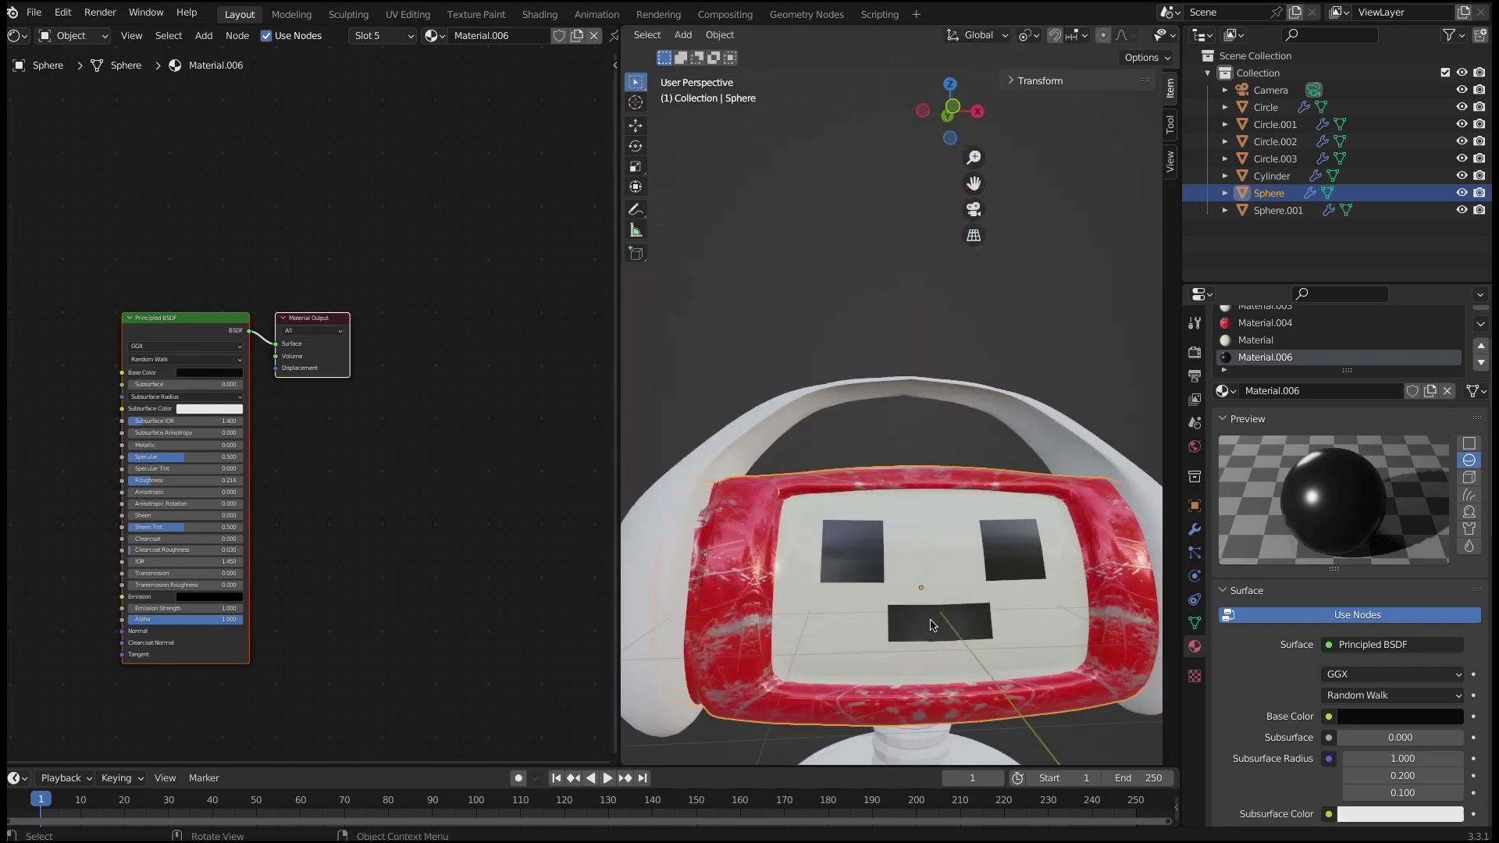
pyautogui.click(858, 381)
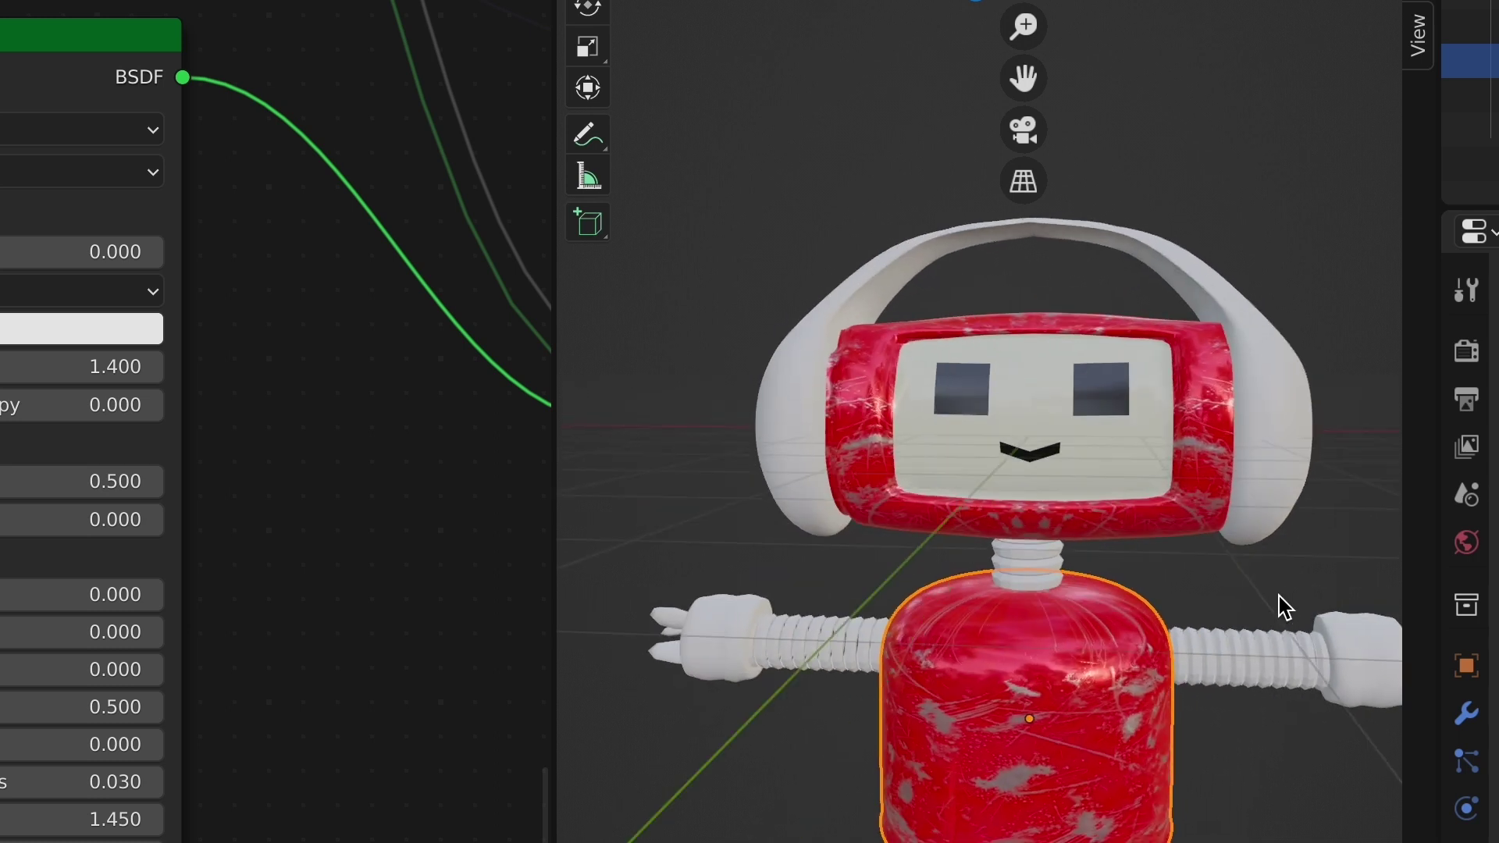
# Apply Shade Auto Smooth to the arm and Sphere Project the torso's UVs.
pyautogui.press('Tab')
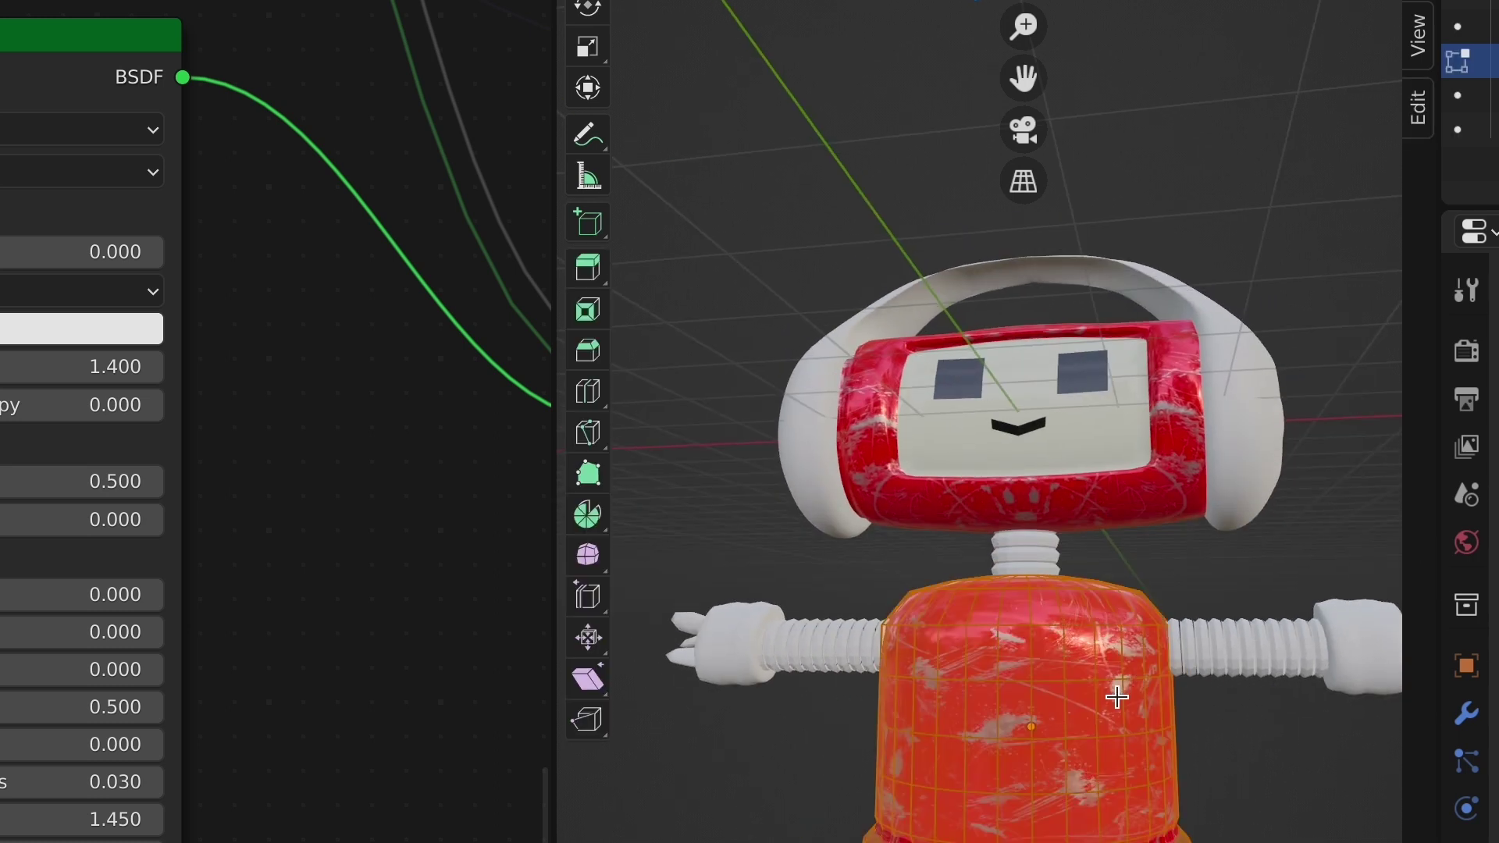
pyautogui.moveTo(1109, 594); pyautogui.dragTo(1159, 575, button='middle')
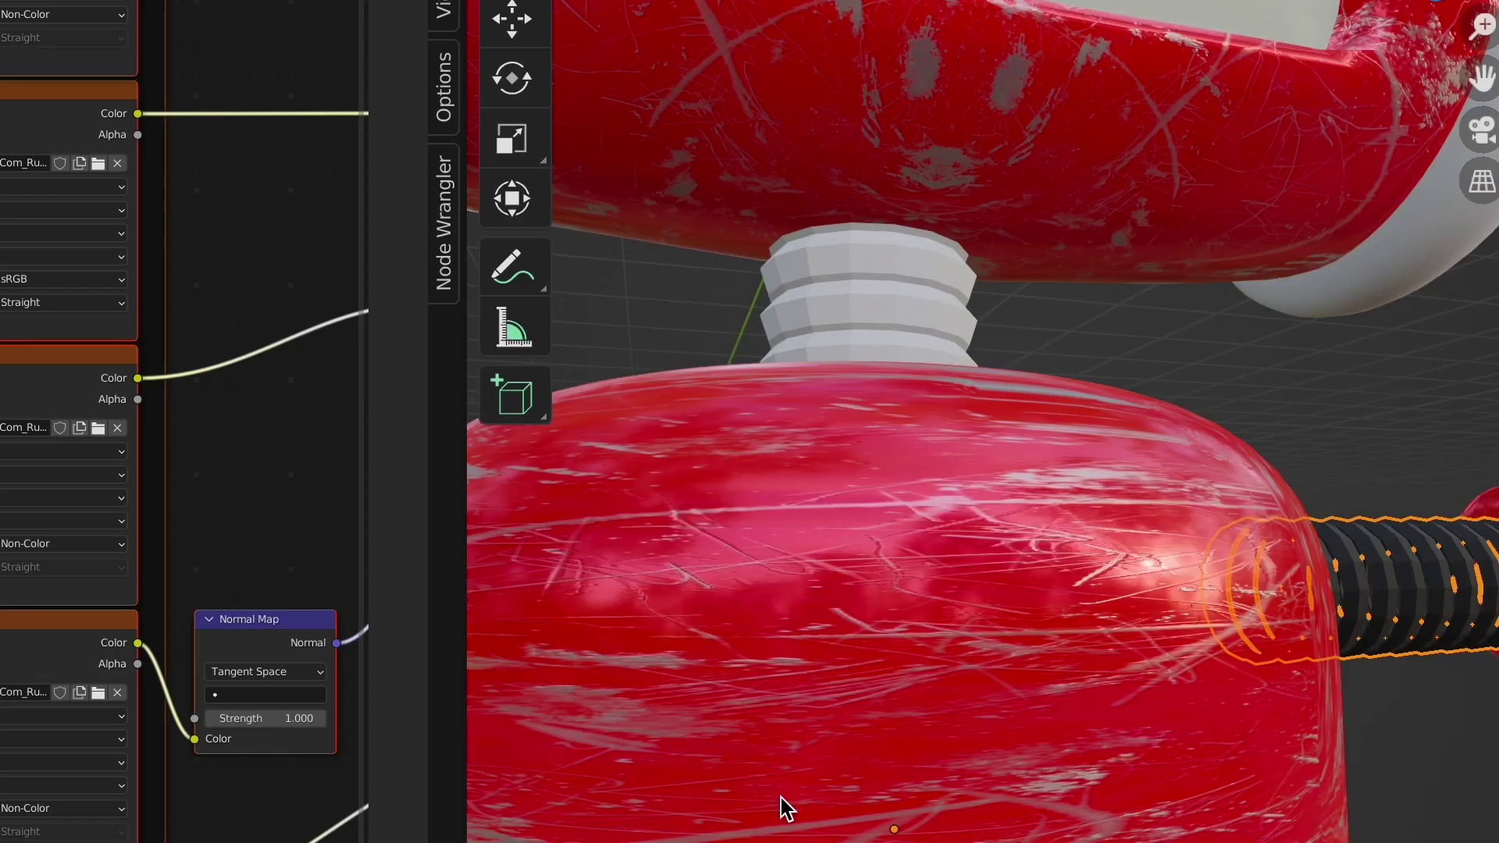
pyautogui.rightClick(1015, 569)
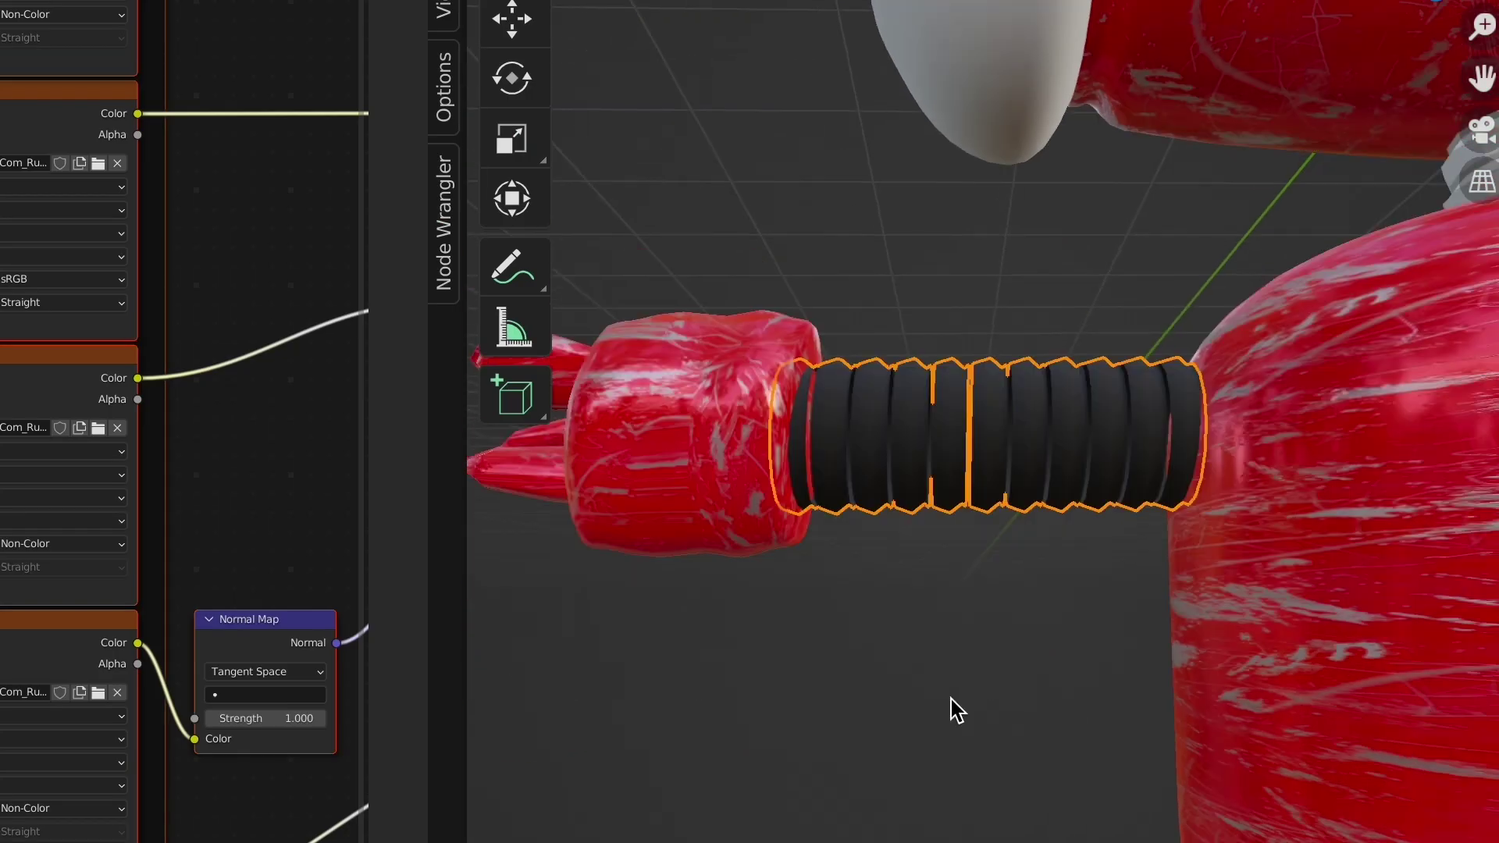
pyautogui.click(1021, 570)
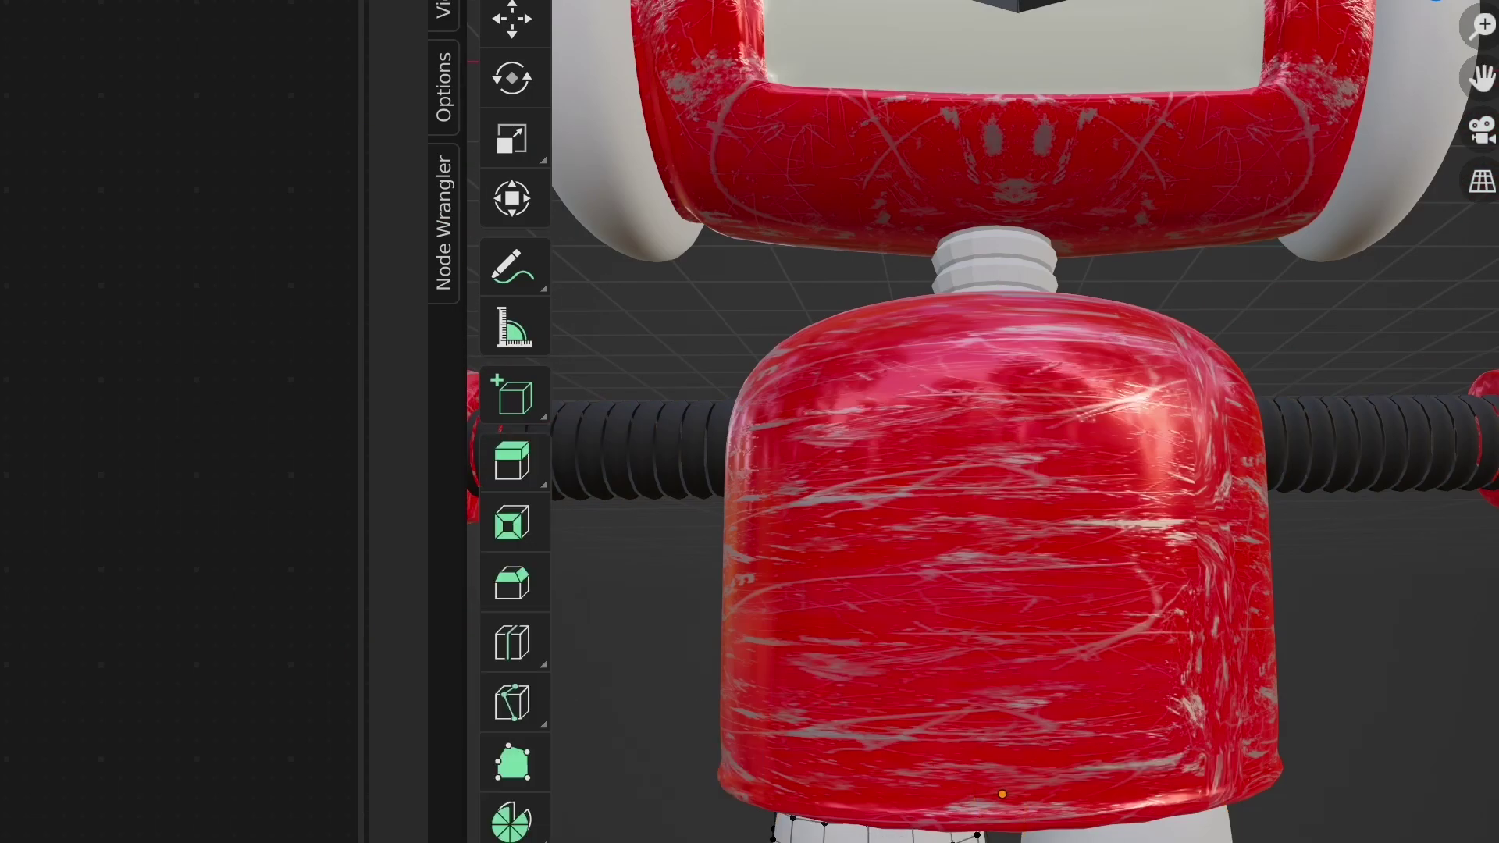
pyautogui.press('u')
pyautogui.click(1137, 562)
# Scale the small cylinder along Z into a taller antenna.
pyautogui.hotkey('ctrl', 'Tab')
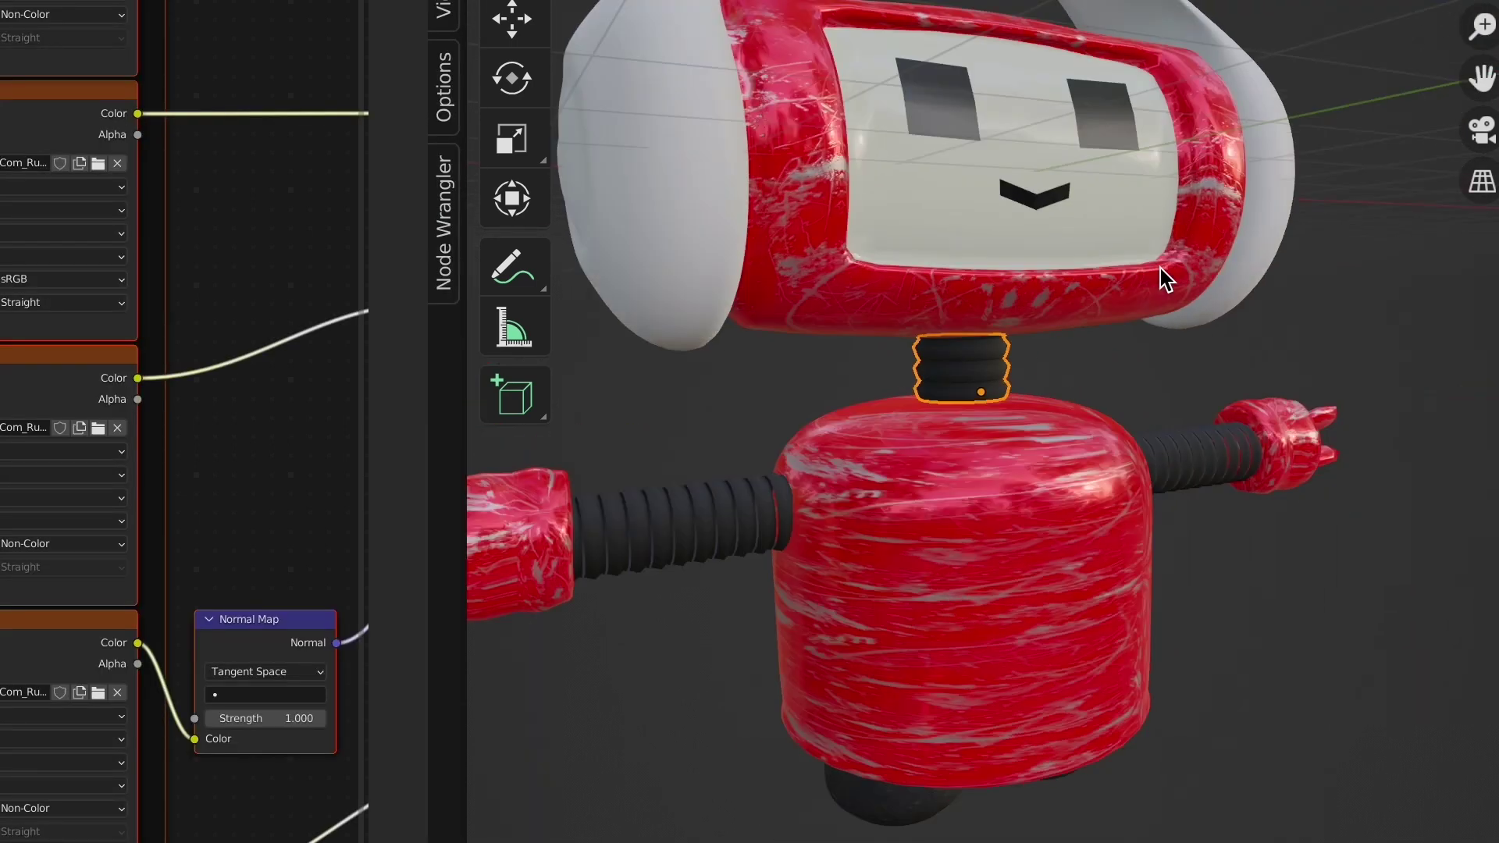
pyautogui.scroll(-5, 1161, 277)
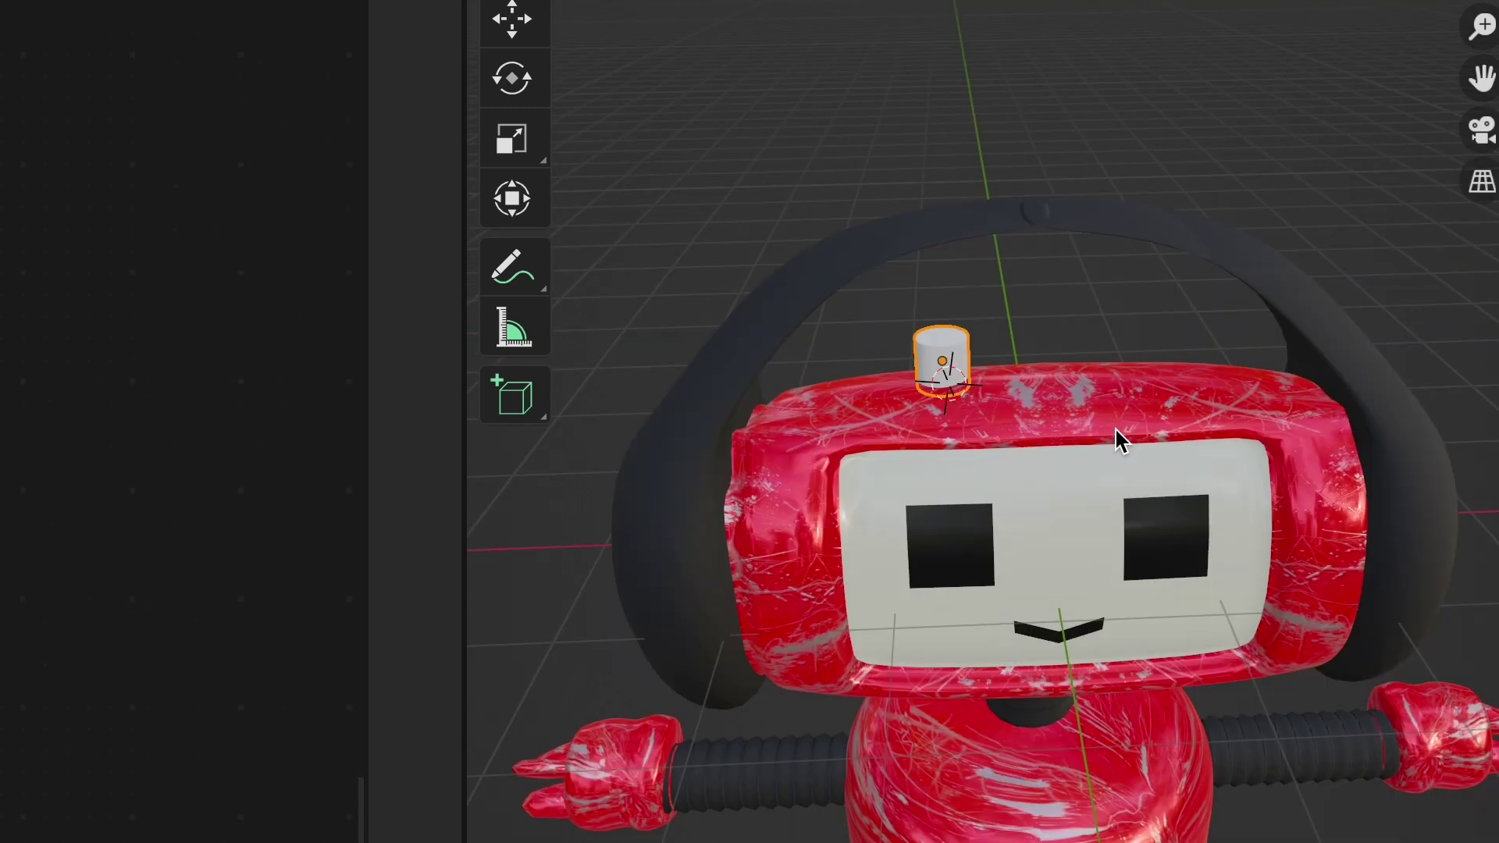
pyautogui.press('s')
pyautogui.press('z')
pyautogui.click(967, 73)
pyautogui.moveTo(967, 73)
pyautogui.mouseDown(button='middle')
pyautogui.moveTo(890, 226)
pyautogui.moveTo(904, 161)
pyautogui.moveTo(990, 201)
pyautogui.moveTo(926, 174)
pyautogui.moveTo(940, 174)
pyautogui.mouseUp(button='middle')
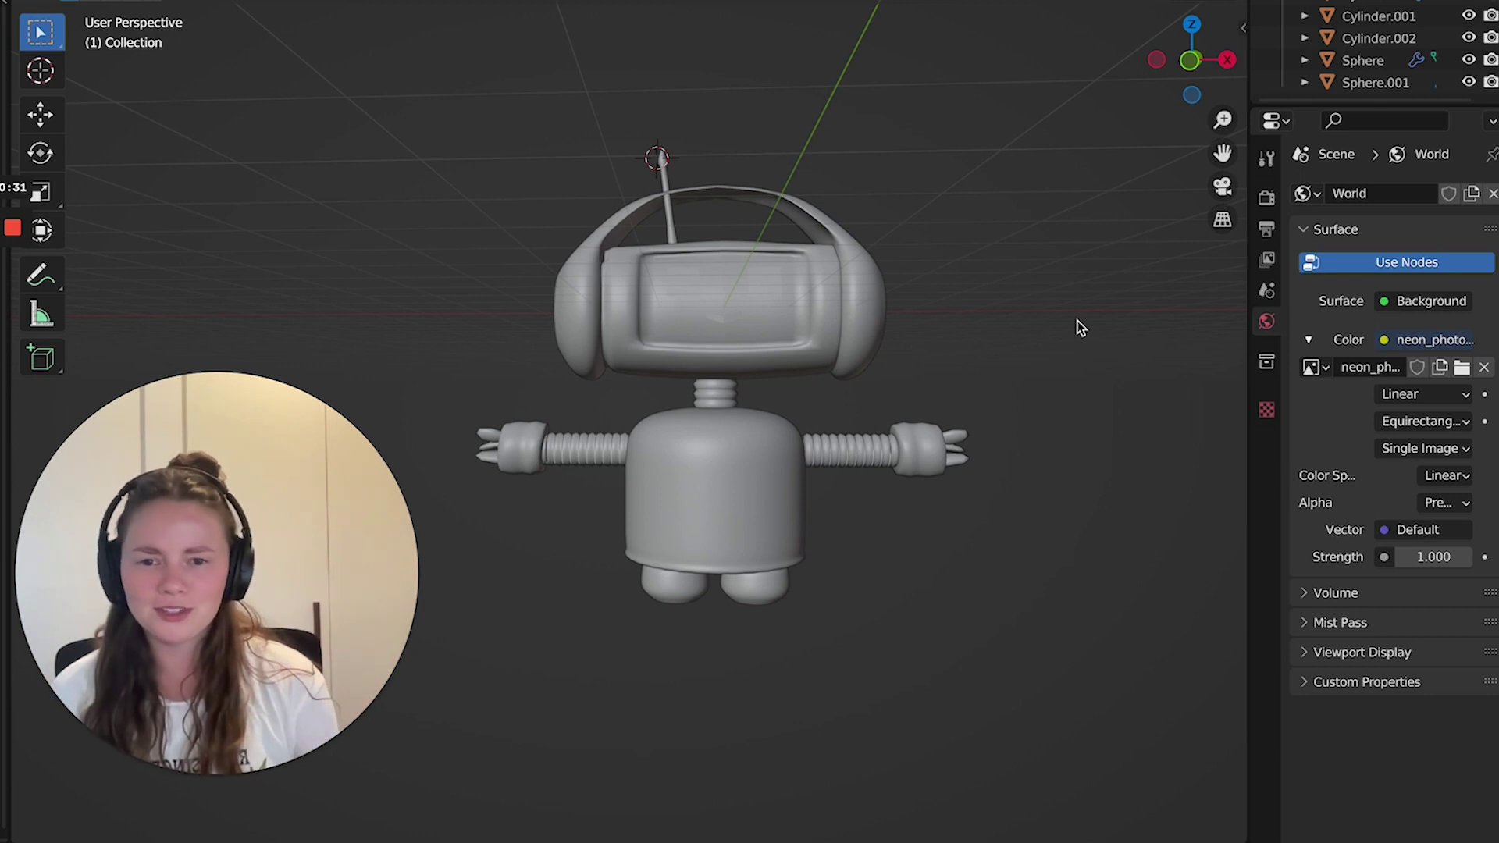
# Preview the robot in rendered shading and render the current frame with F12.
pyautogui.press('z')
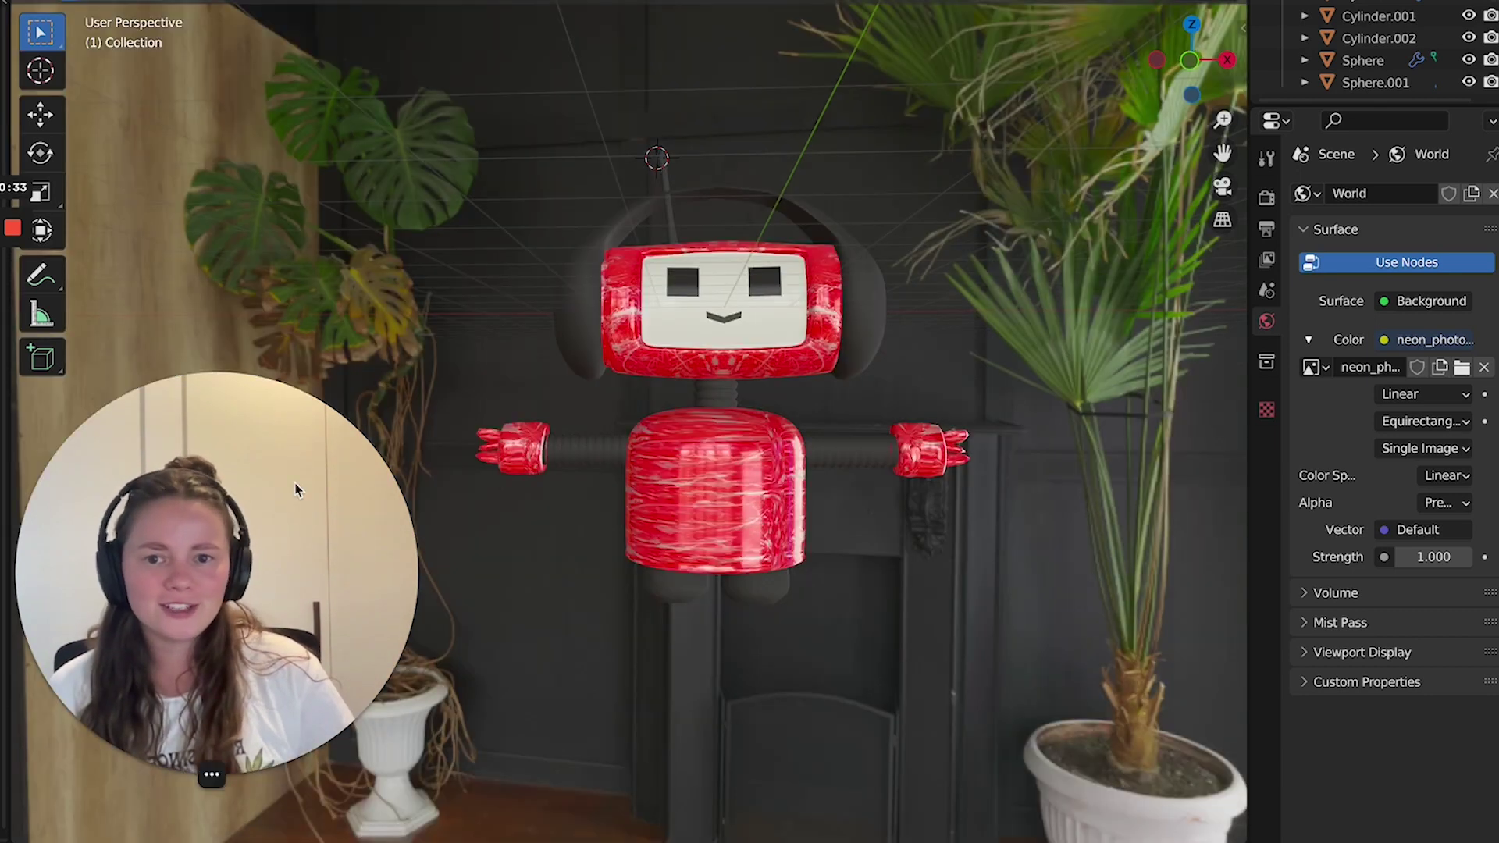
pyautogui.moveTo(234, 446)
pyautogui.mouseDown()
pyautogui.moveTo(1095, 263)
pyautogui.moveTo(1201, 139)
pyautogui.moveTo(1190, 103)
pyautogui.mouseUp()
pyautogui.click(125, 0)
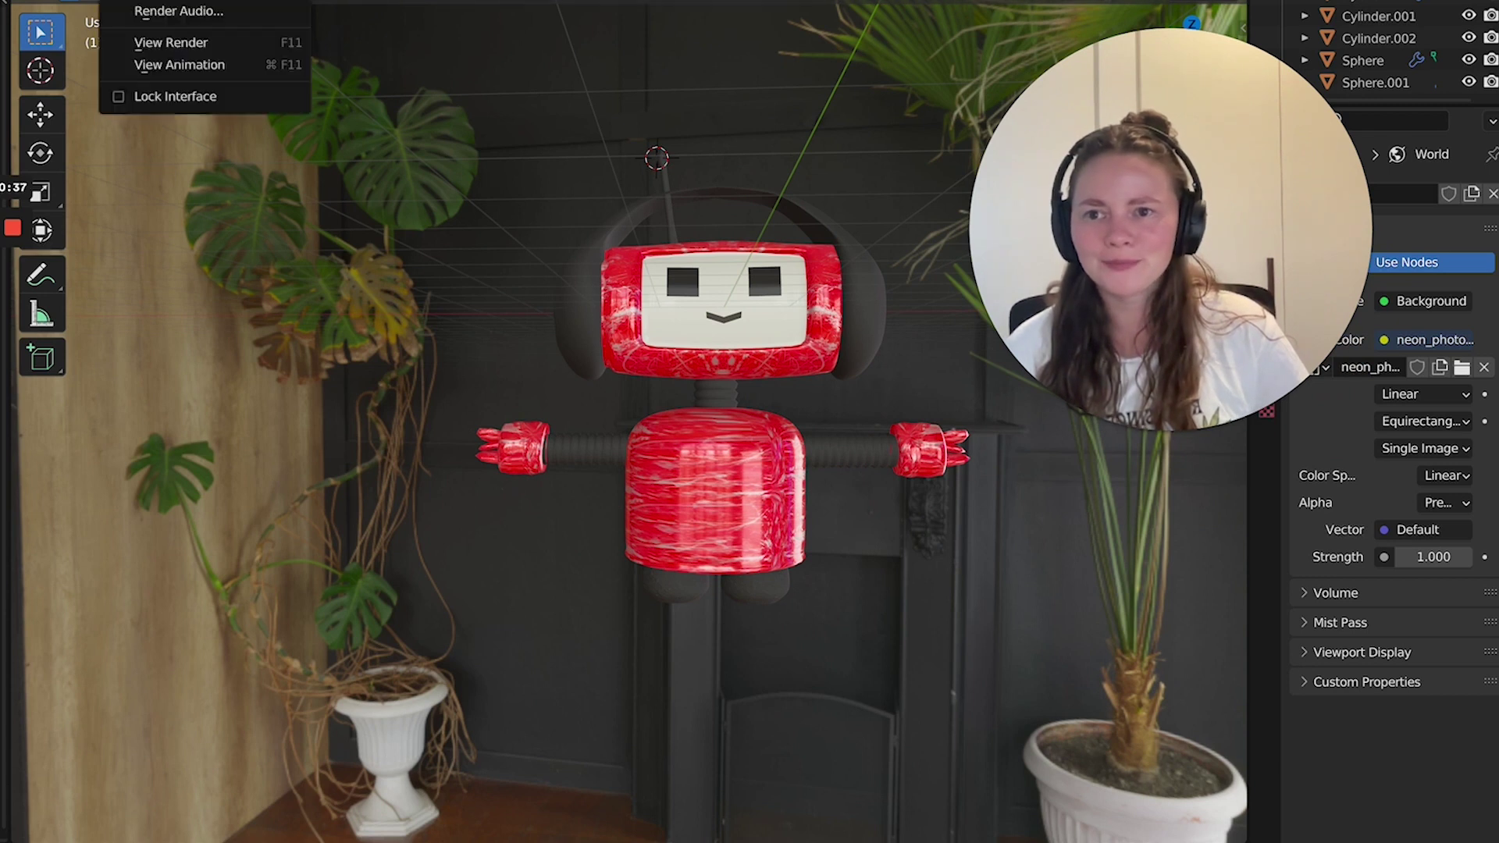
pyautogui.press('F12')
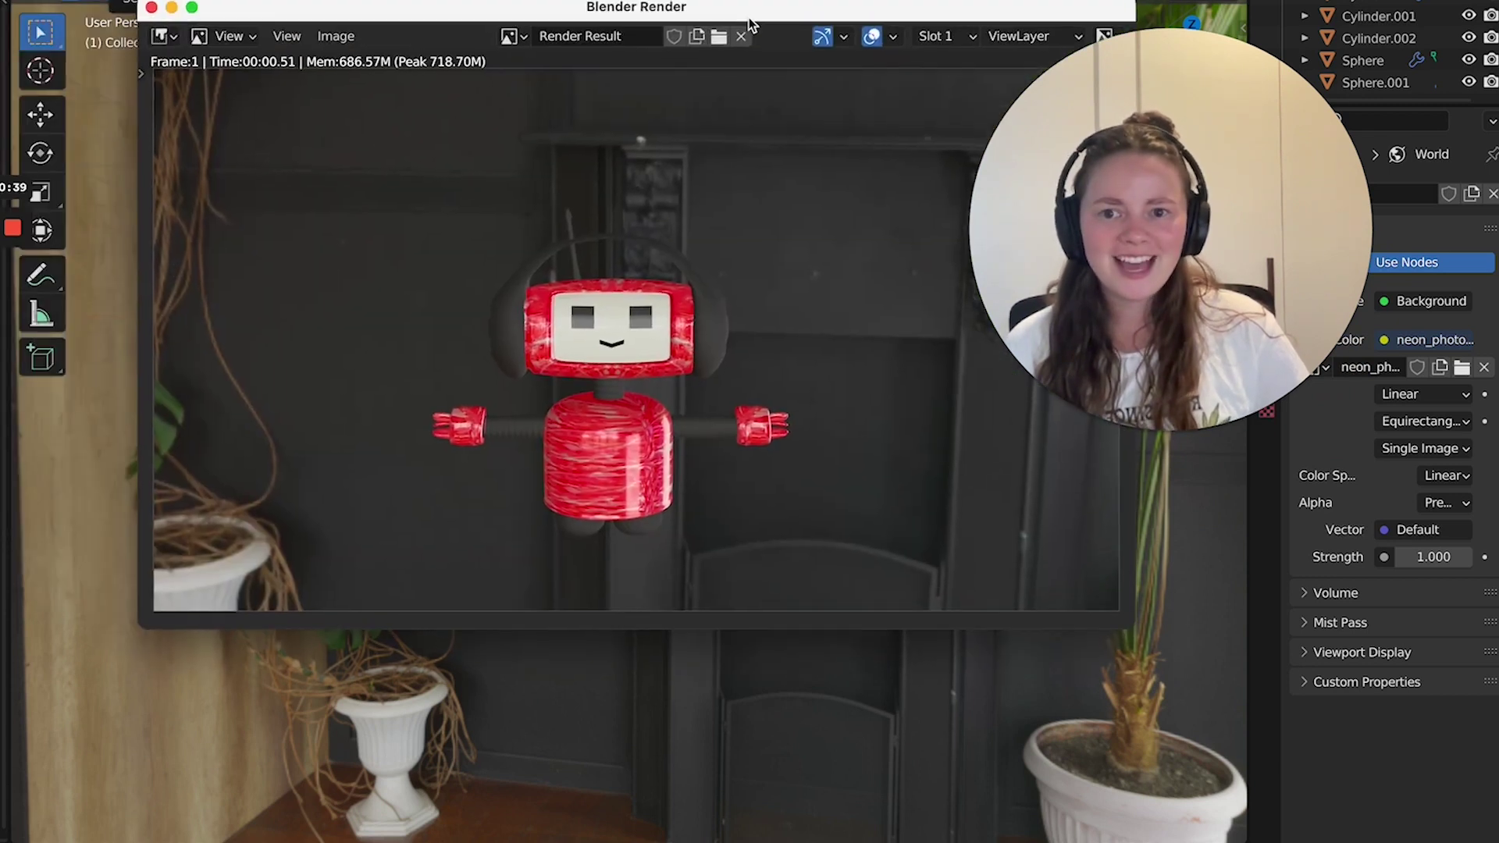
pyautogui.moveTo(748, 17); pyautogui.dragTo(731, 14)
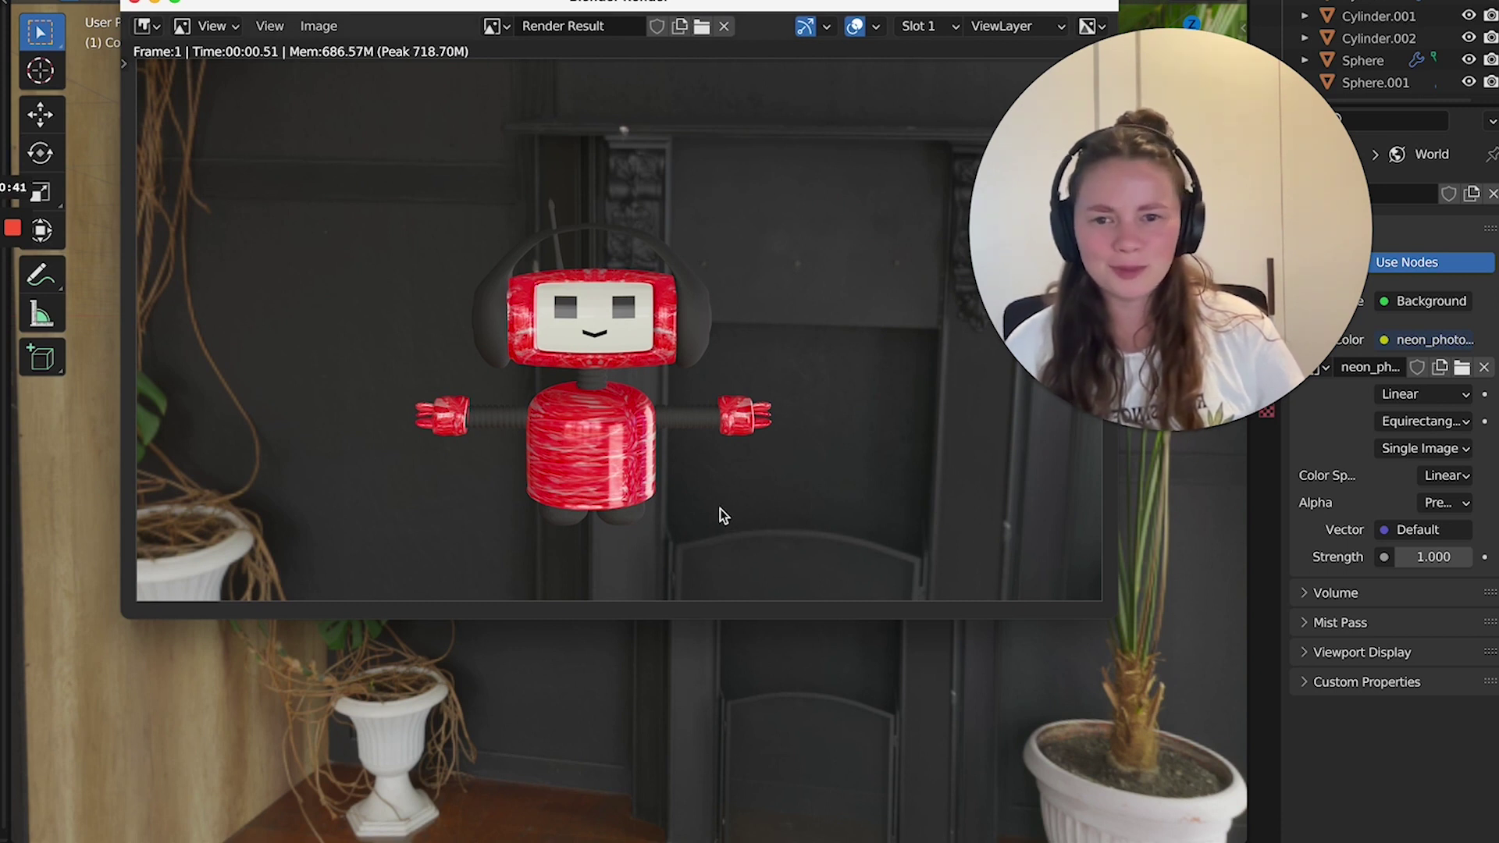
pyautogui.hscroll(-3, 720, 509)
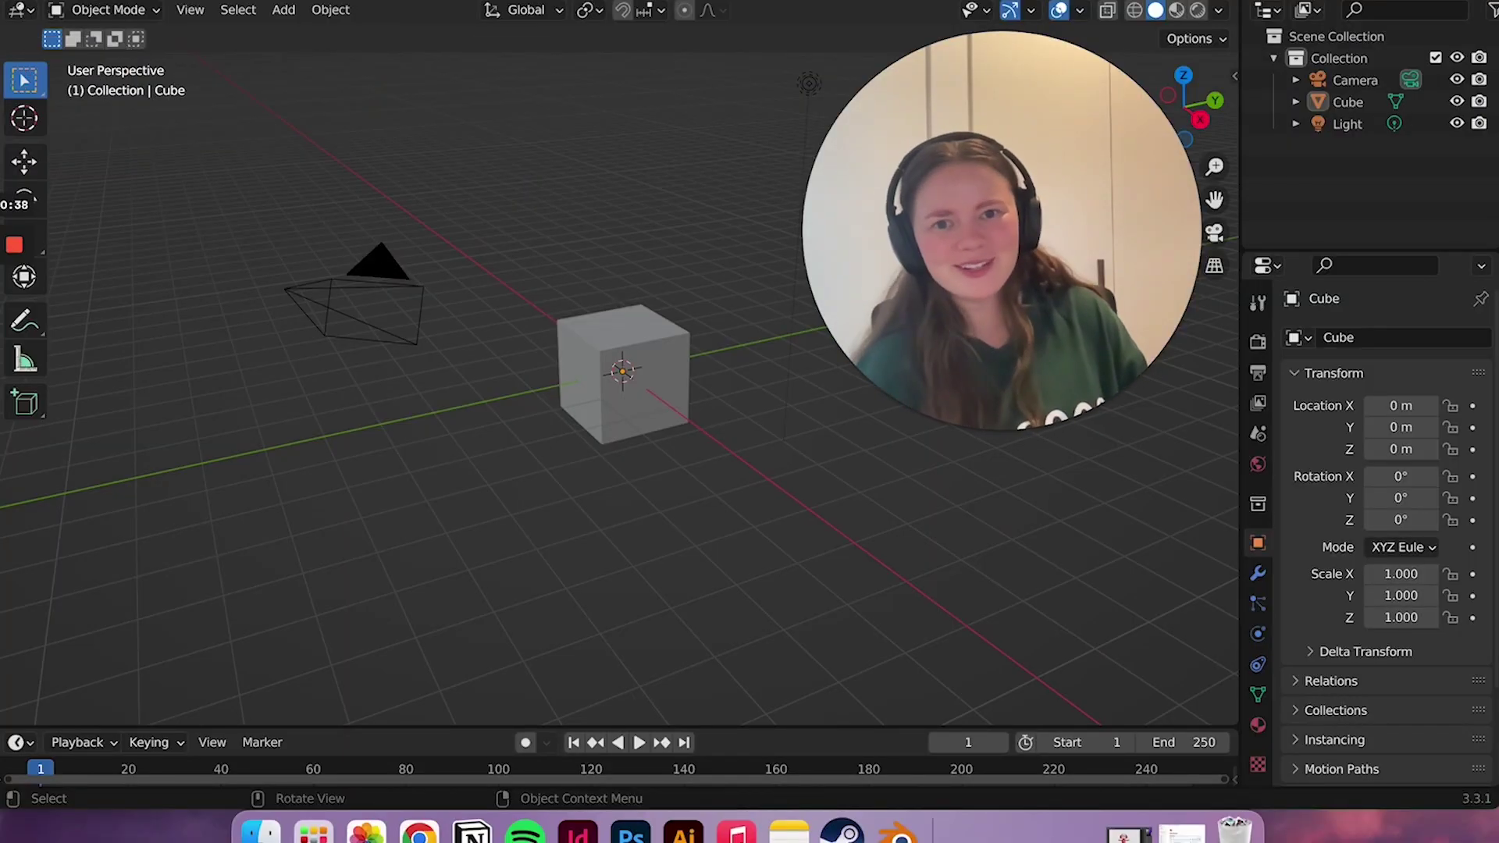
# Follow the donut tutorial and box-select a patch of faces on the donut's side.
pyautogui.press('super+Tab')
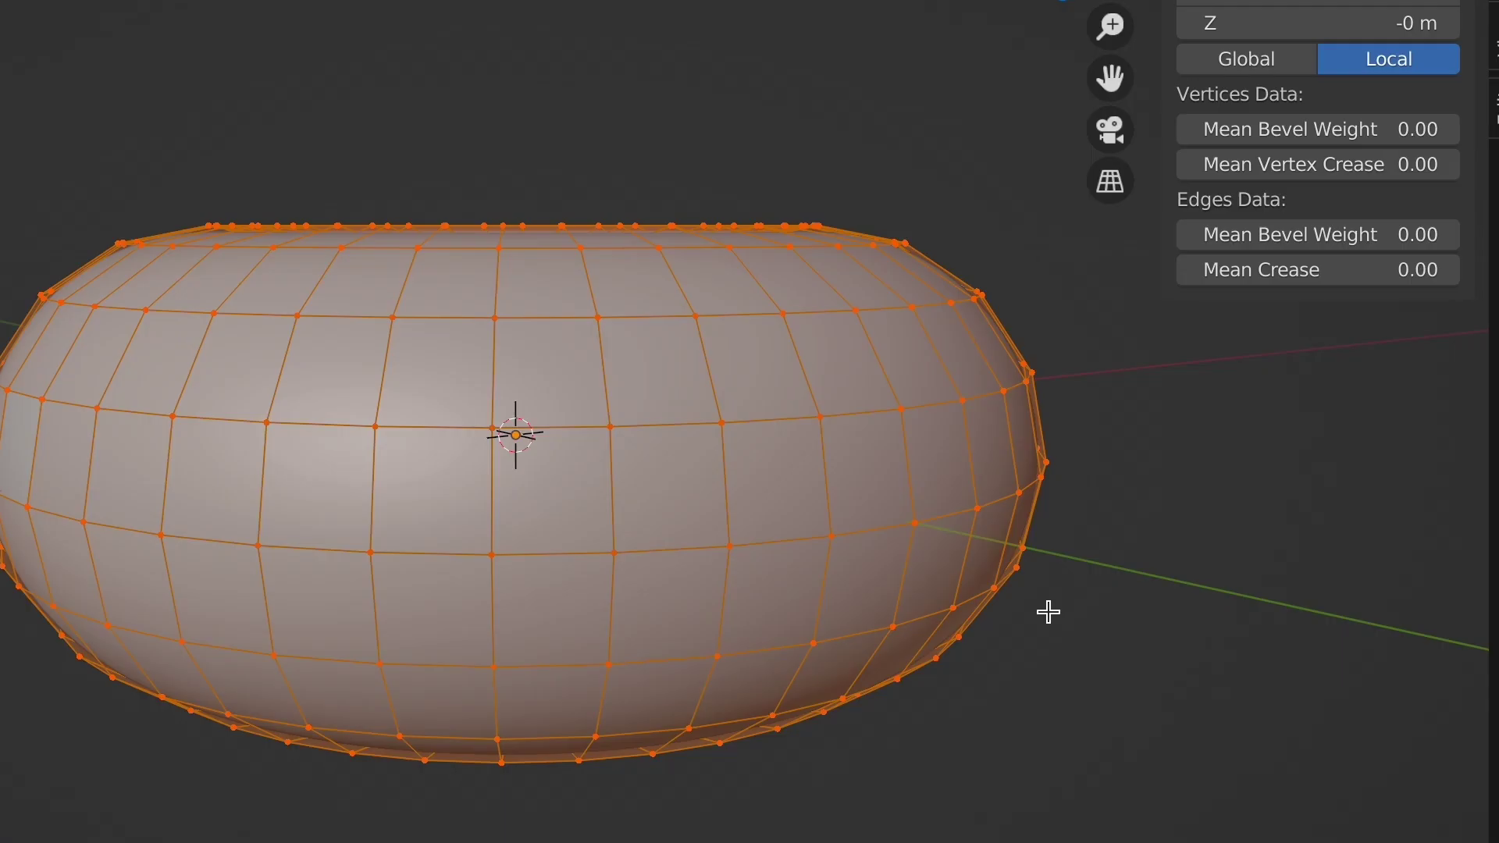
pyautogui.moveTo(552, 368); pyautogui.dragTo(906, 652)
# Nudge donut face patches and vertices with proportional editing, then Select Random vertices.
pyautogui.press('o')
pyautogui.click(860, 536)
pyautogui.moveTo(859, 535); pyautogui.dragTo(418, 492, button='middle')
pyautogui.press('g')
pyautogui.press('g')
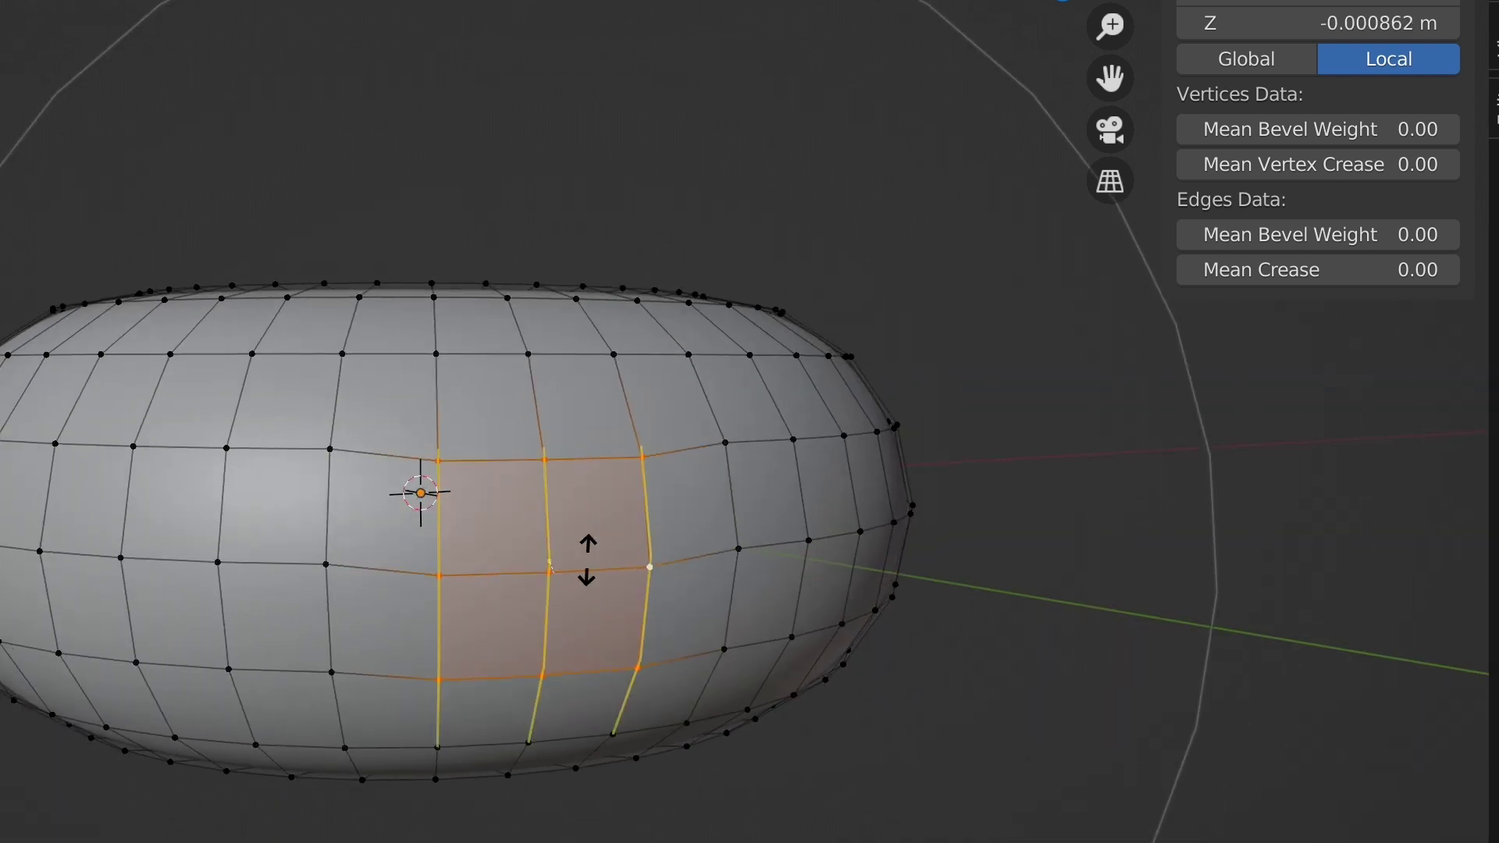
pyautogui.press('Escape')
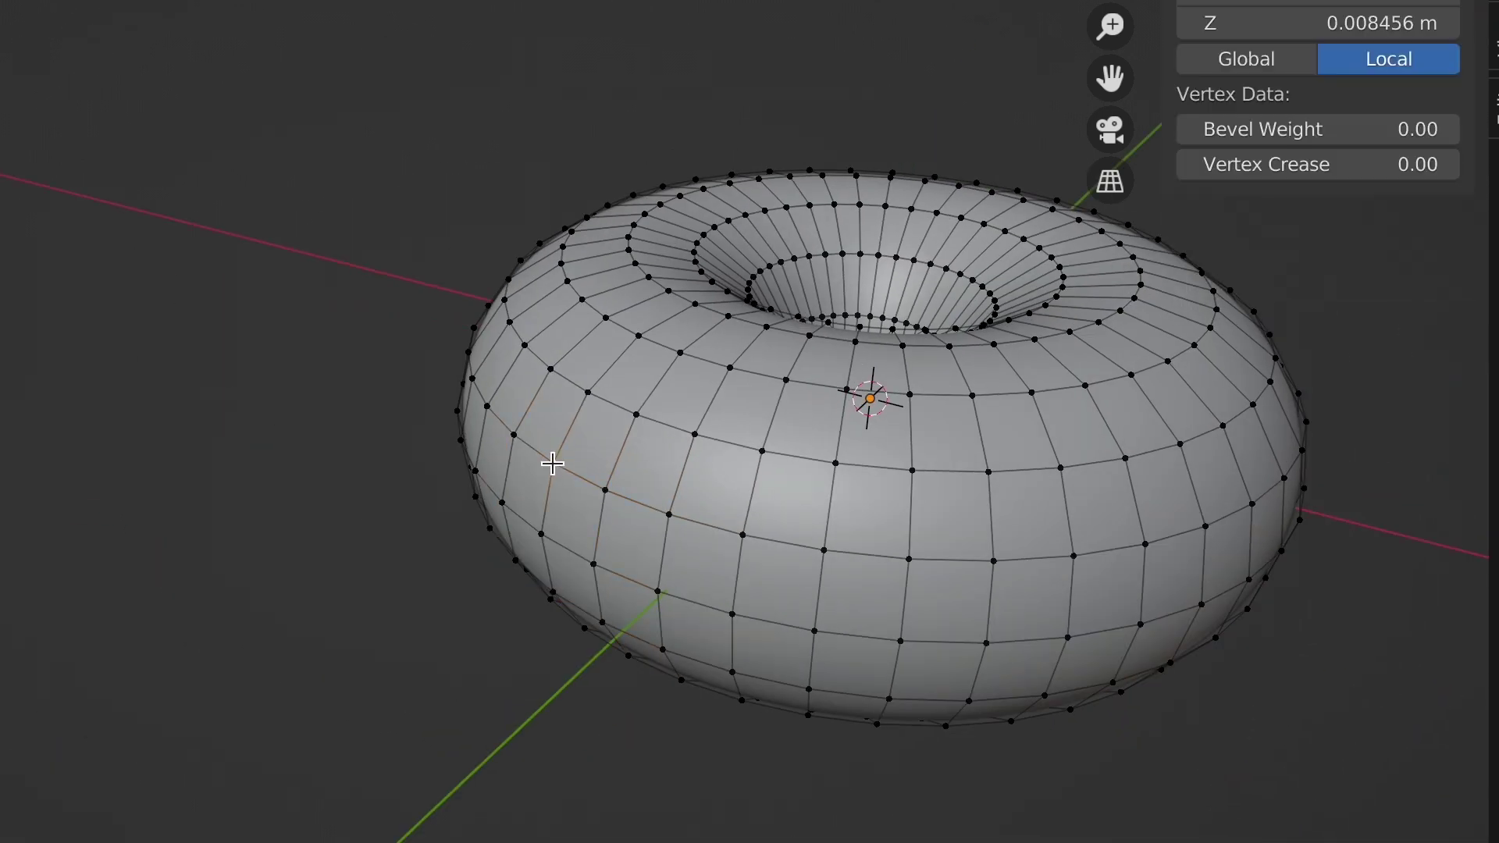
pyautogui.press('g')
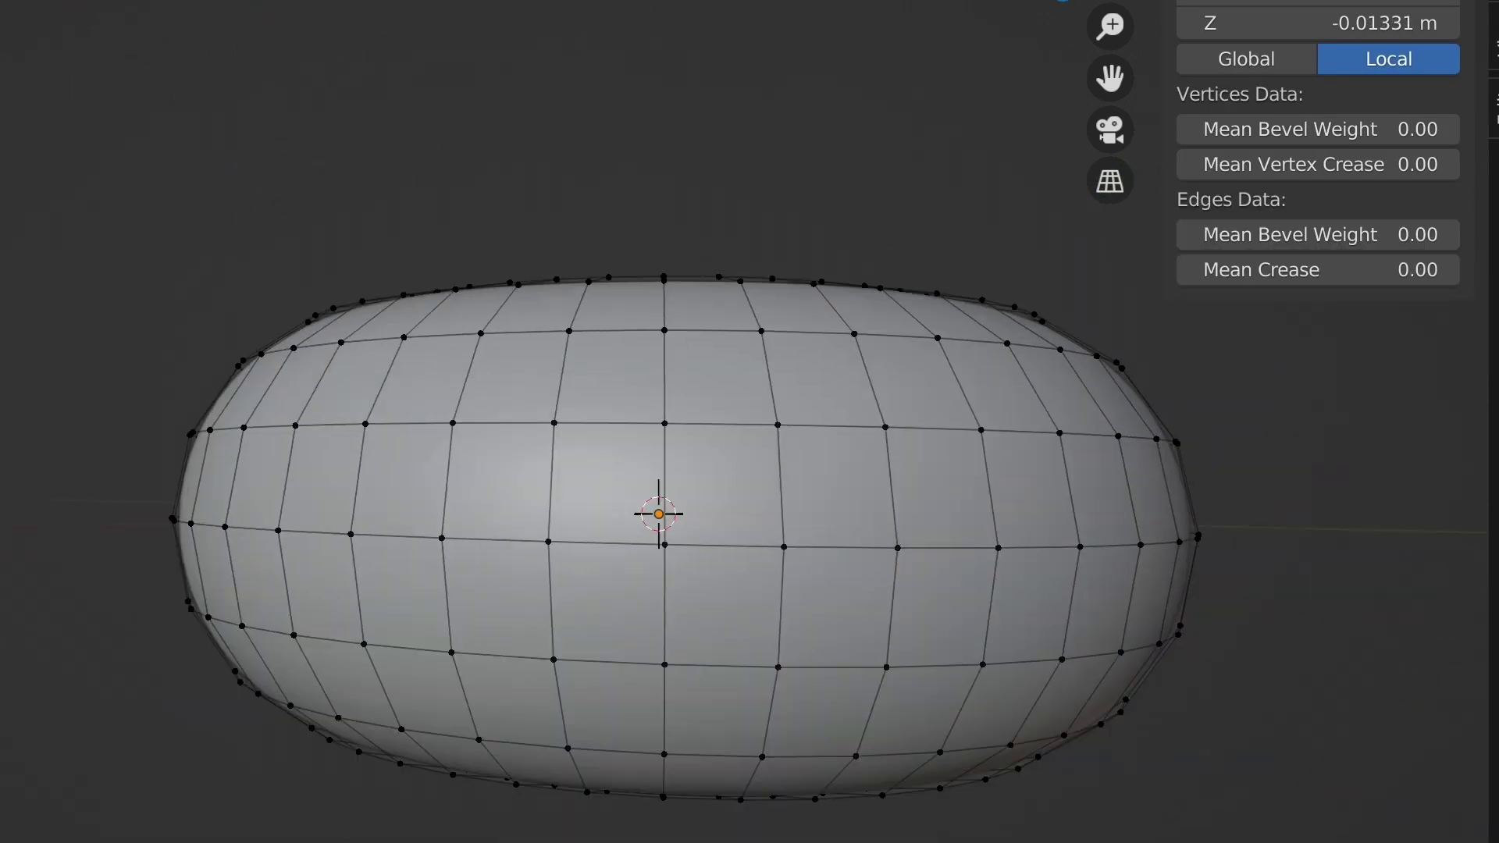
pyautogui.press('g')
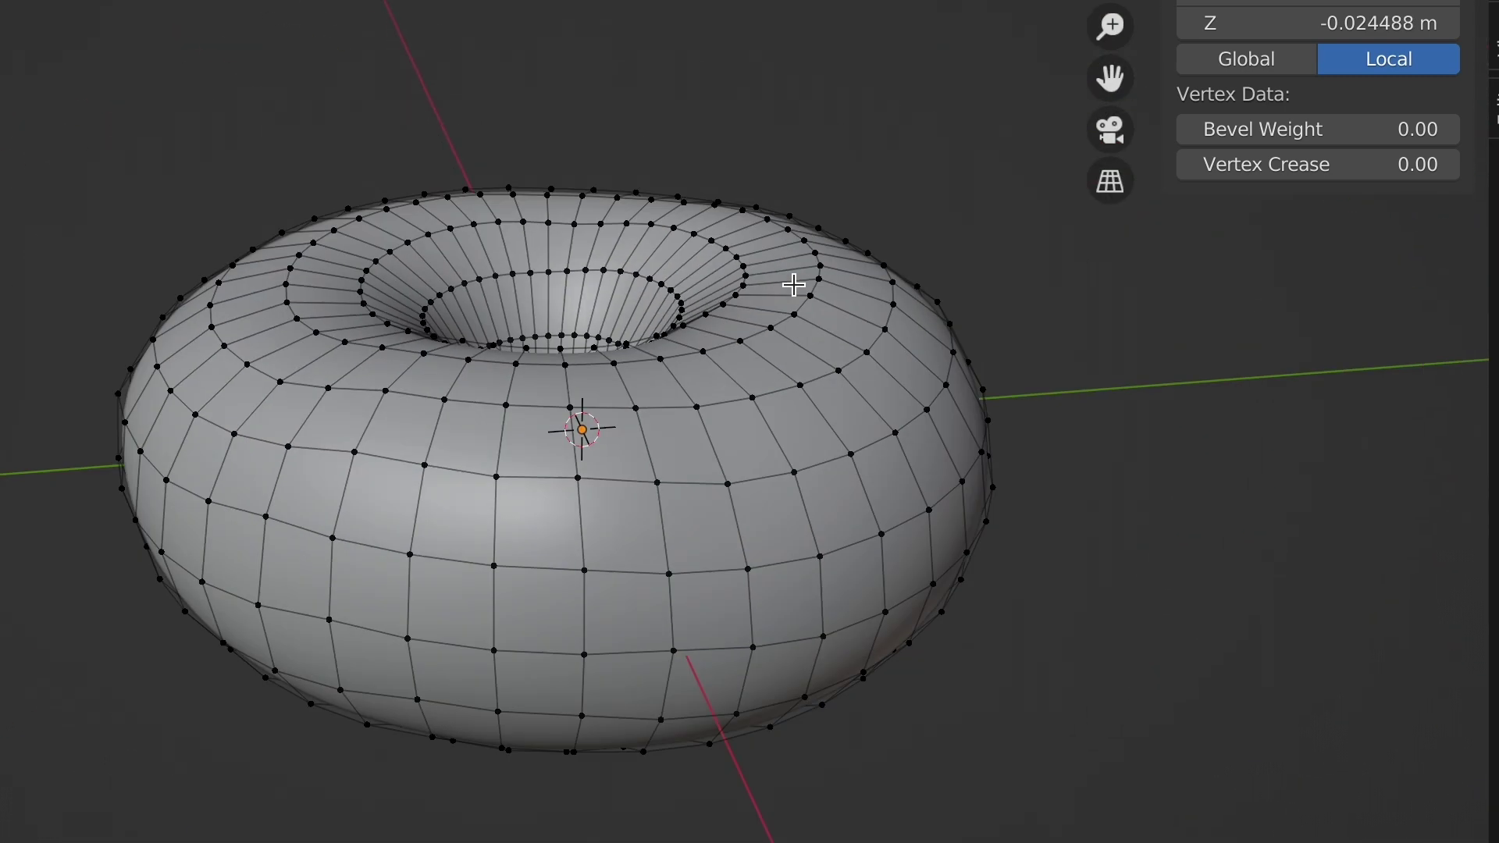
pyautogui.click(78, 1)
pyautogui.click(156, 54)
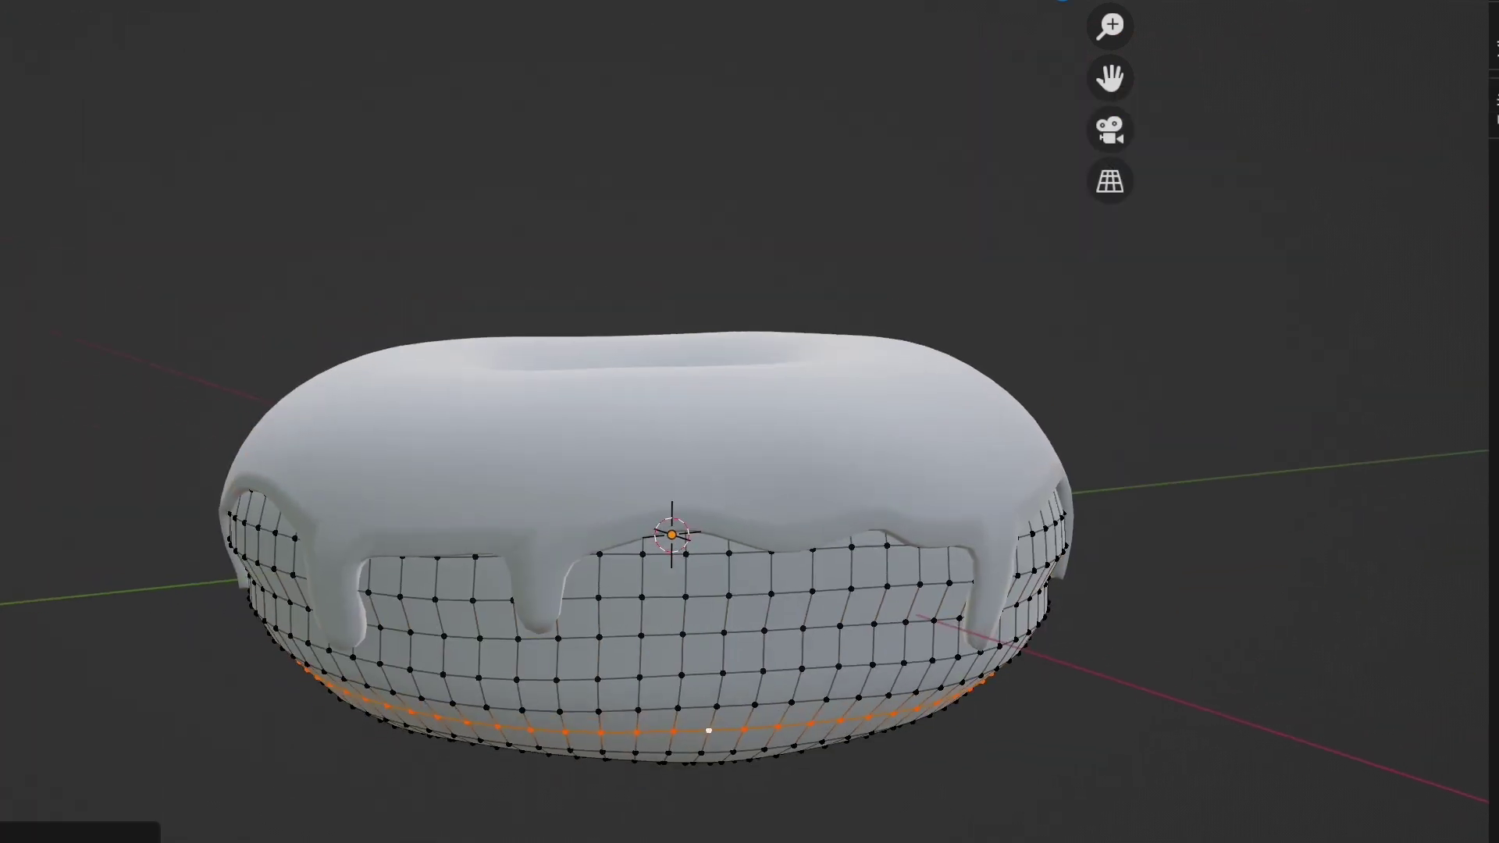
# Pull the donut's bottom edge loop with proportional falloff, then edit the icing mesh.
pyautogui.press('g')
pyautogui.press('z')
pyautogui.click(677, 753)
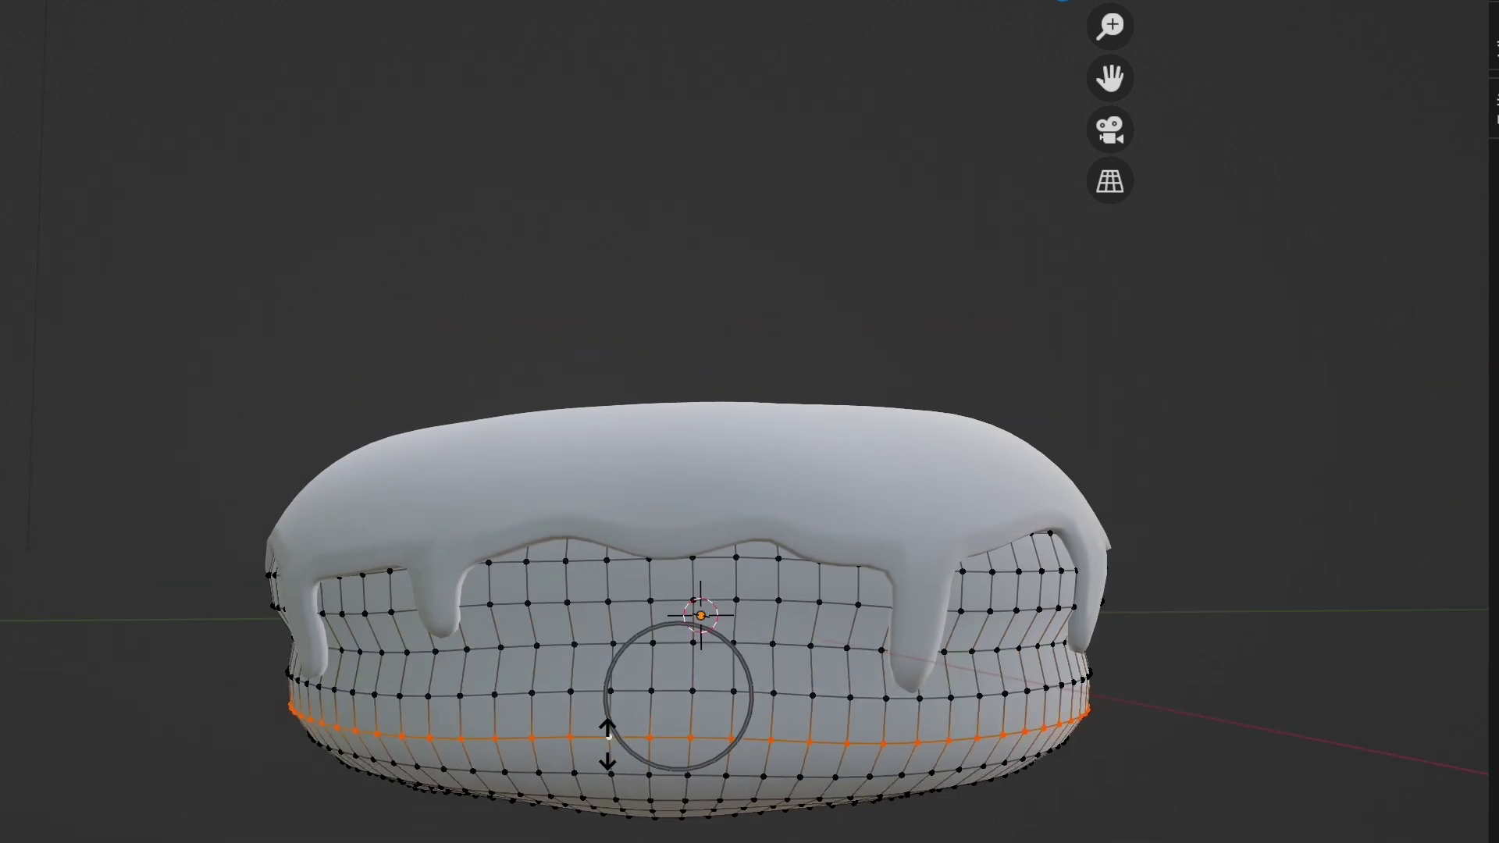
pyautogui.click(620, 776)
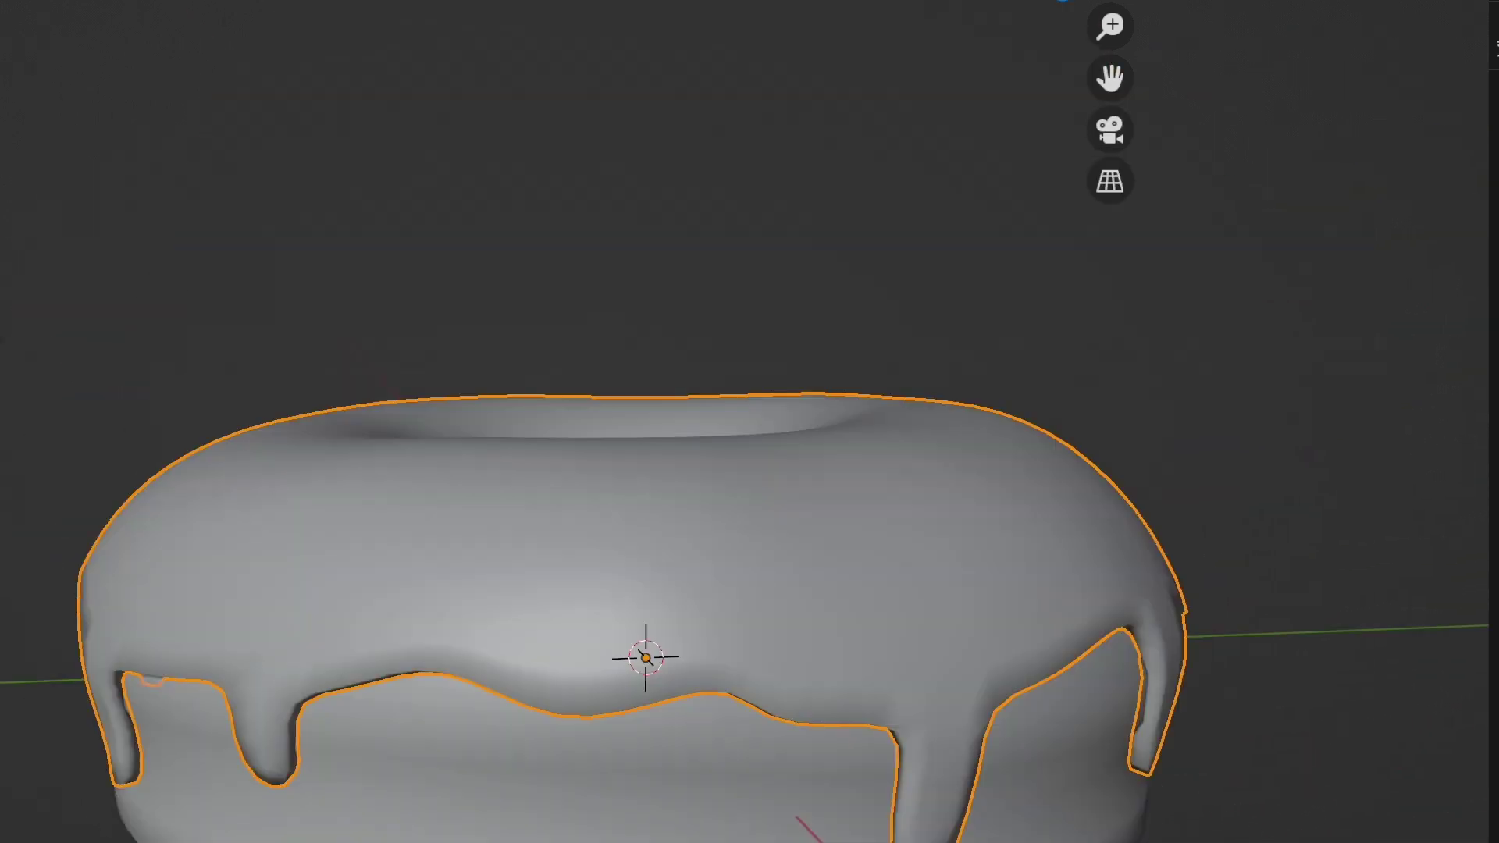
pyautogui.press('Tab')
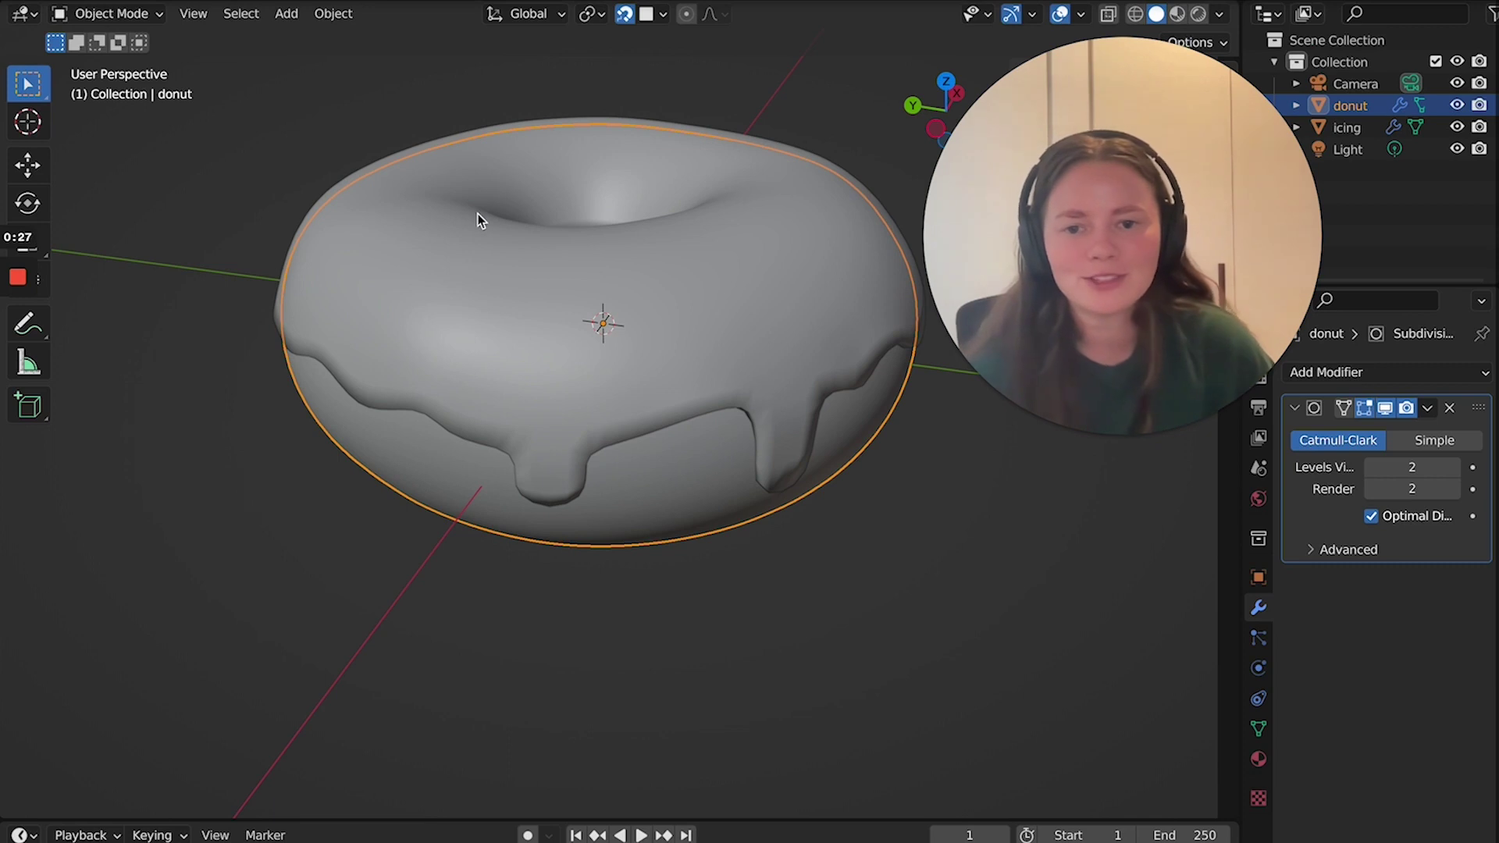
# Orbit the donut into a side-on view.
pyautogui.moveTo(478, 214); pyautogui.dragTo(492, 214, button='middle')
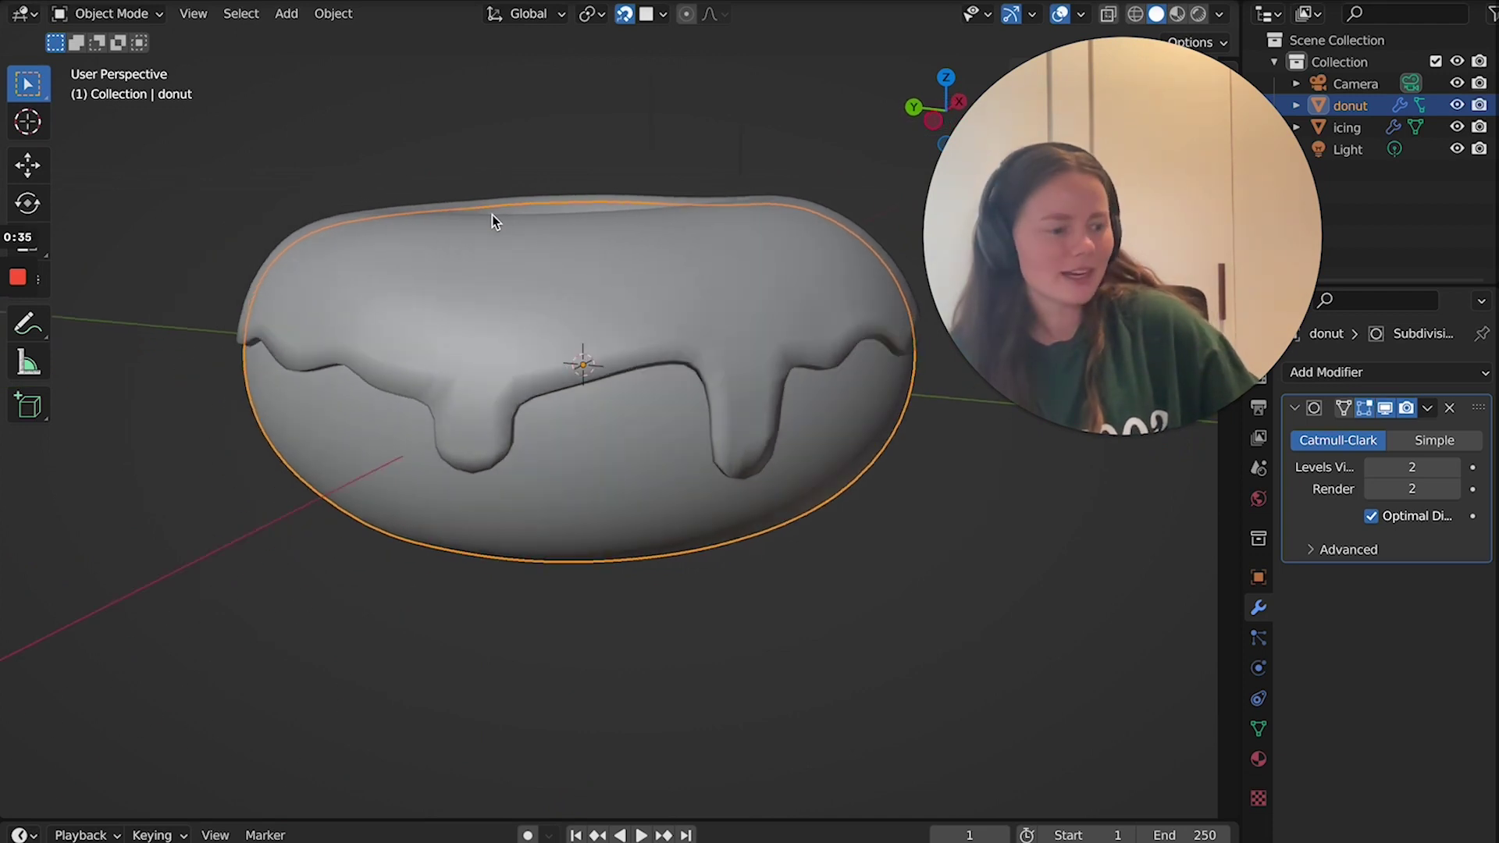
pyautogui.moveTo(492, 214); pyautogui.dragTo(492, 214, button='middle')
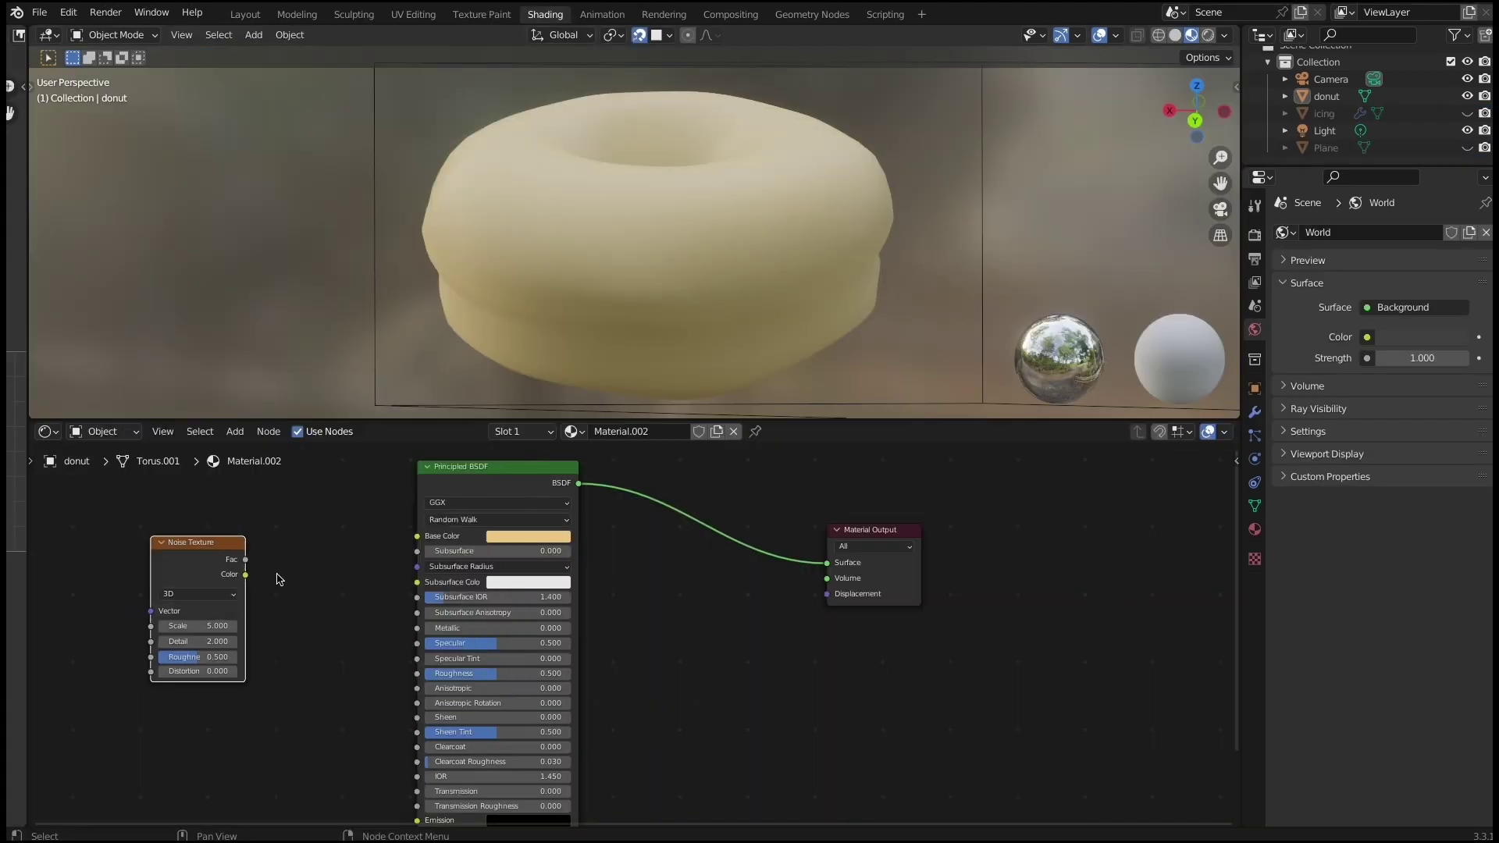
# Wire noise to Base Color, bump (Distance 0.002) to Normal, and paint a white stroke.
pyautogui.moveTo(246, 576); pyautogui.dragTo(417, 537)
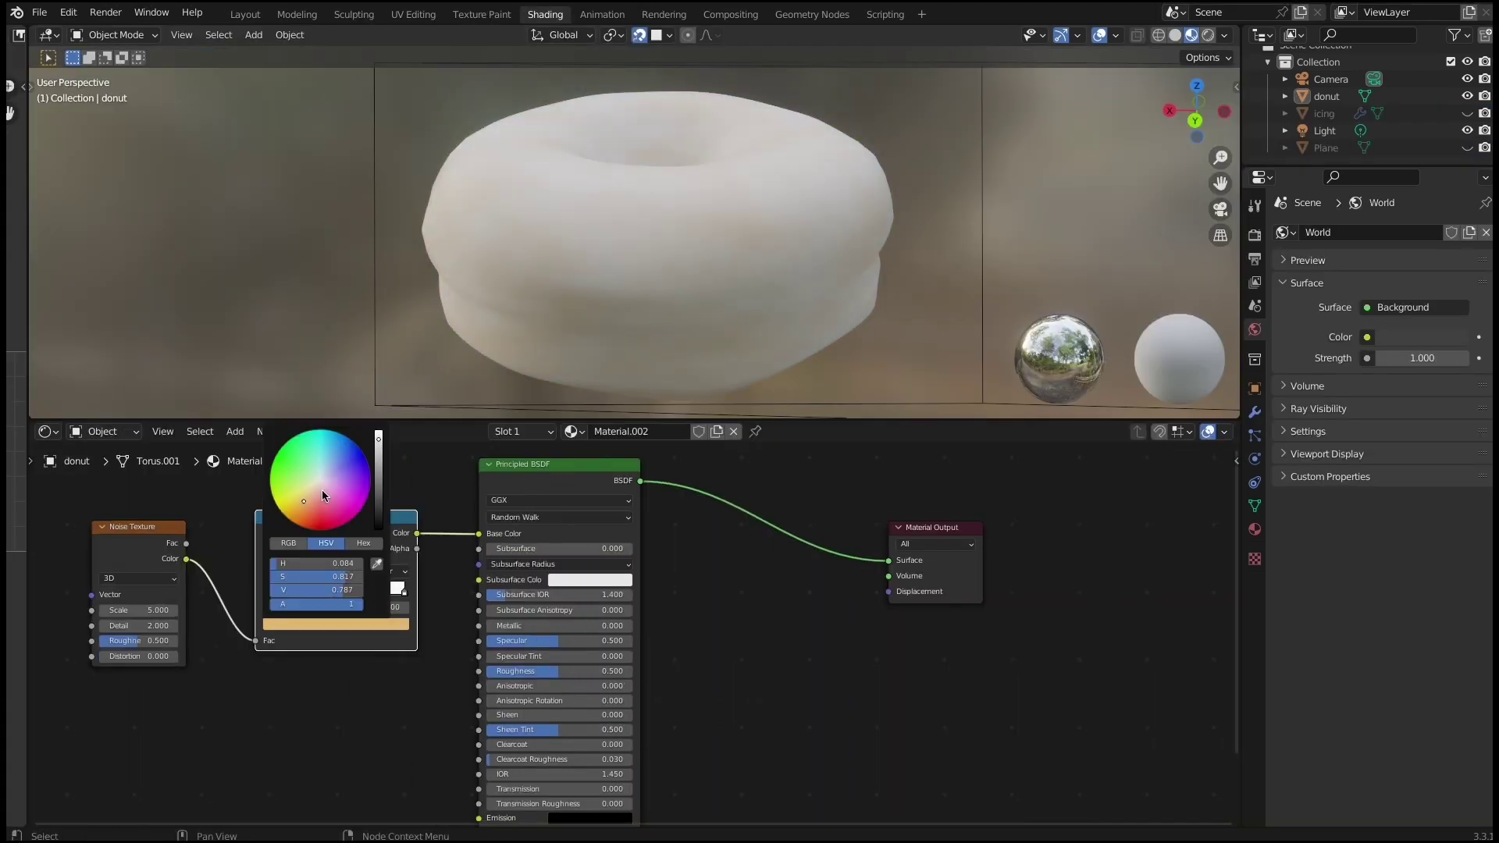
pyautogui.moveTo(696, 610); pyautogui.dragTo(755, 712)
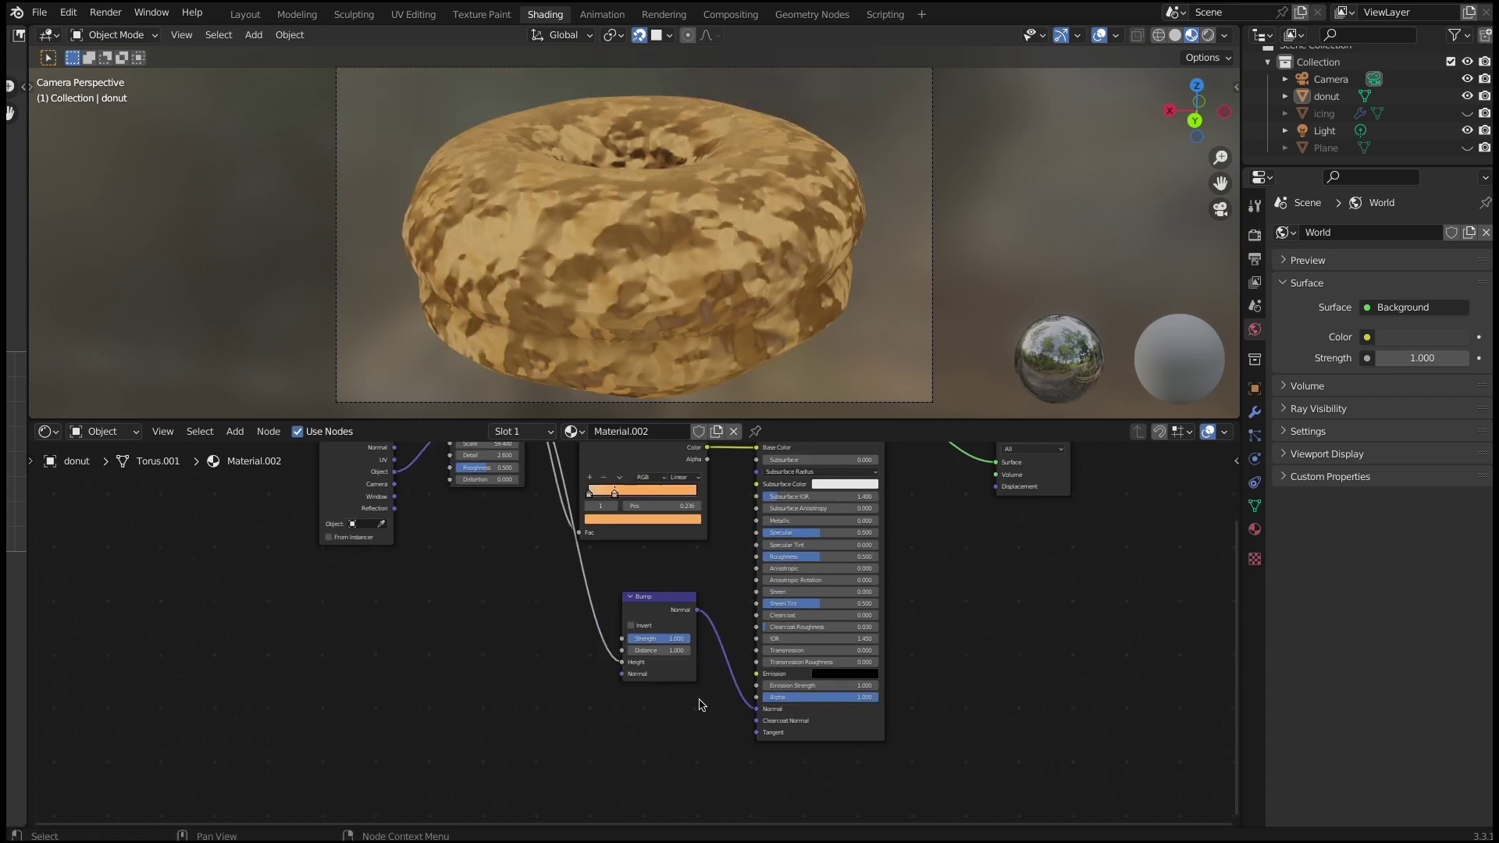
pyautogui.moveTo(675, 652); pyautogui.dragTo(684, 662)
pyautogui.write('0.002')
pyautogui.press('Tab')
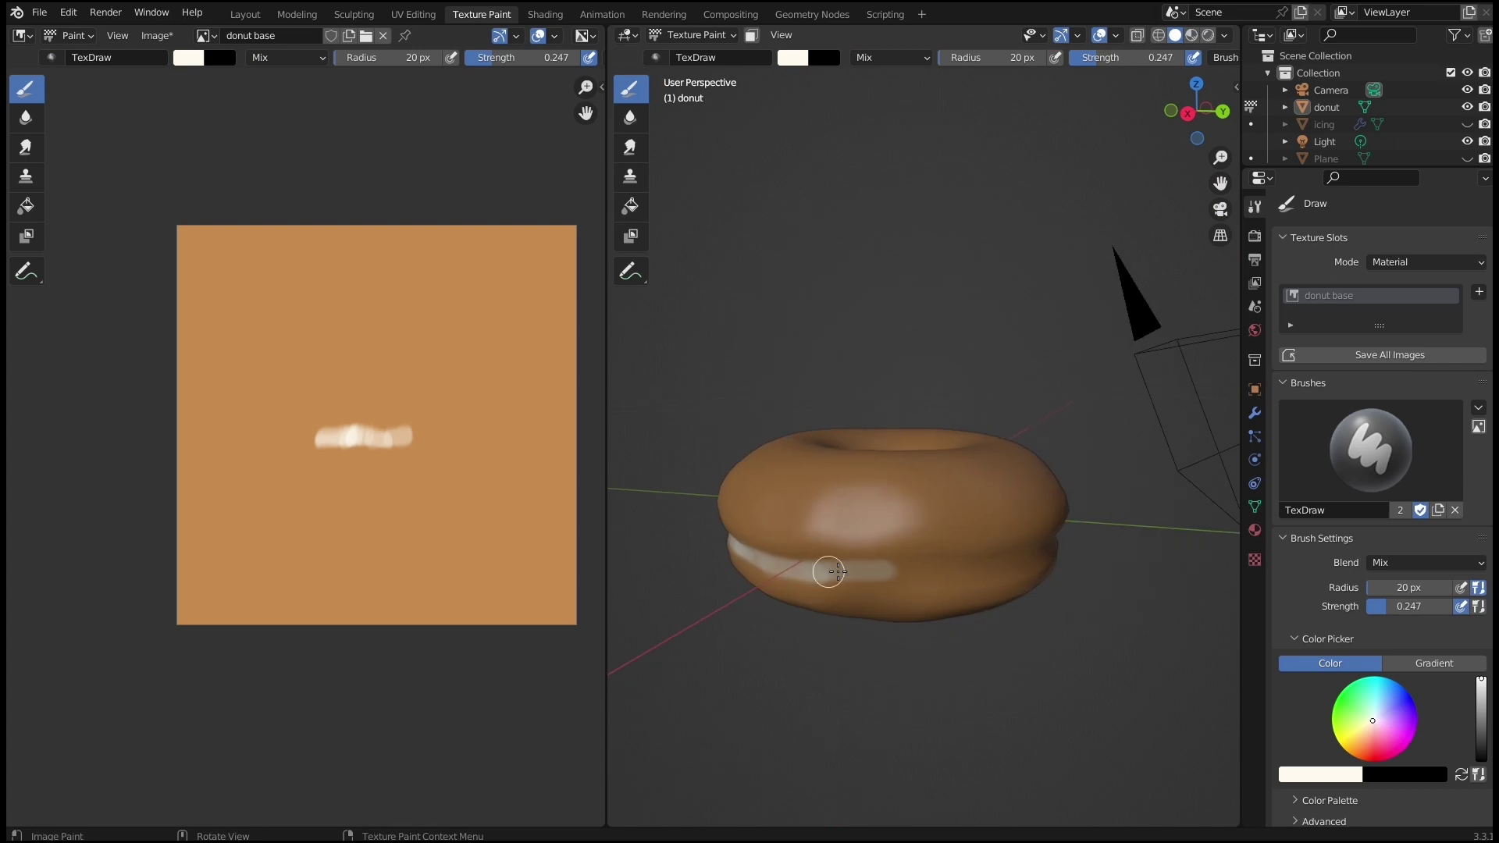
pyautogui.moveTo(826, 570)
pyautogui.mouseDown()
pyautogui.moveTo(970, 612)
pyautogui.moveTo(830, 606)
pyautogui.moveTo(1114, 674)
pyautogui.moveTo(963, 672)
pyautogui.moveTo(1087, 679)
pyautogui.mouseUp()
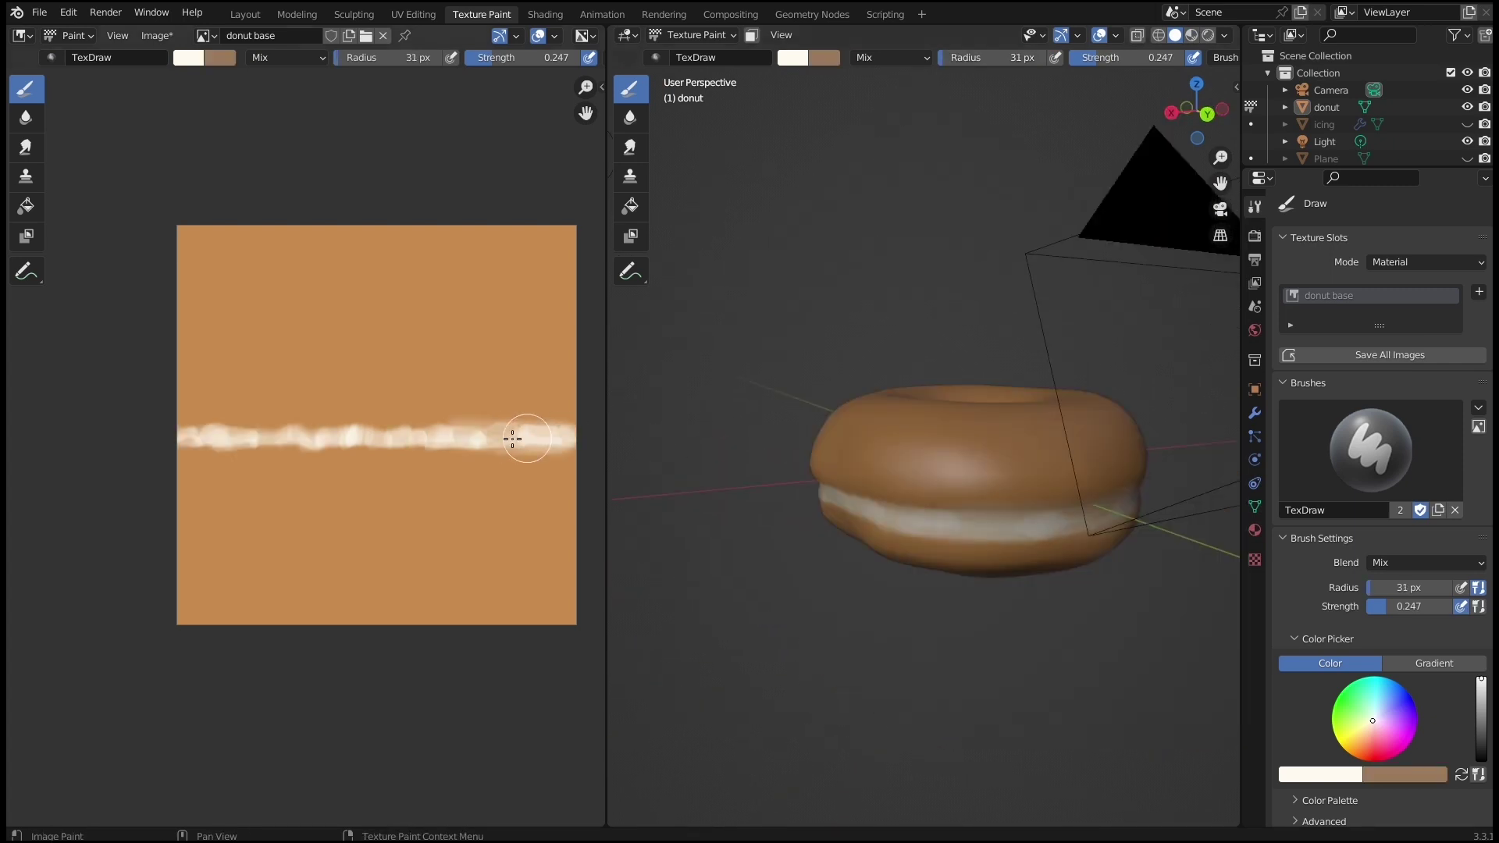
# Paint a pale stroke across the donut texture and orbit around the donut.
pyautogui.moveTo(512, 435); pyautogui.dragTo(263, 439)
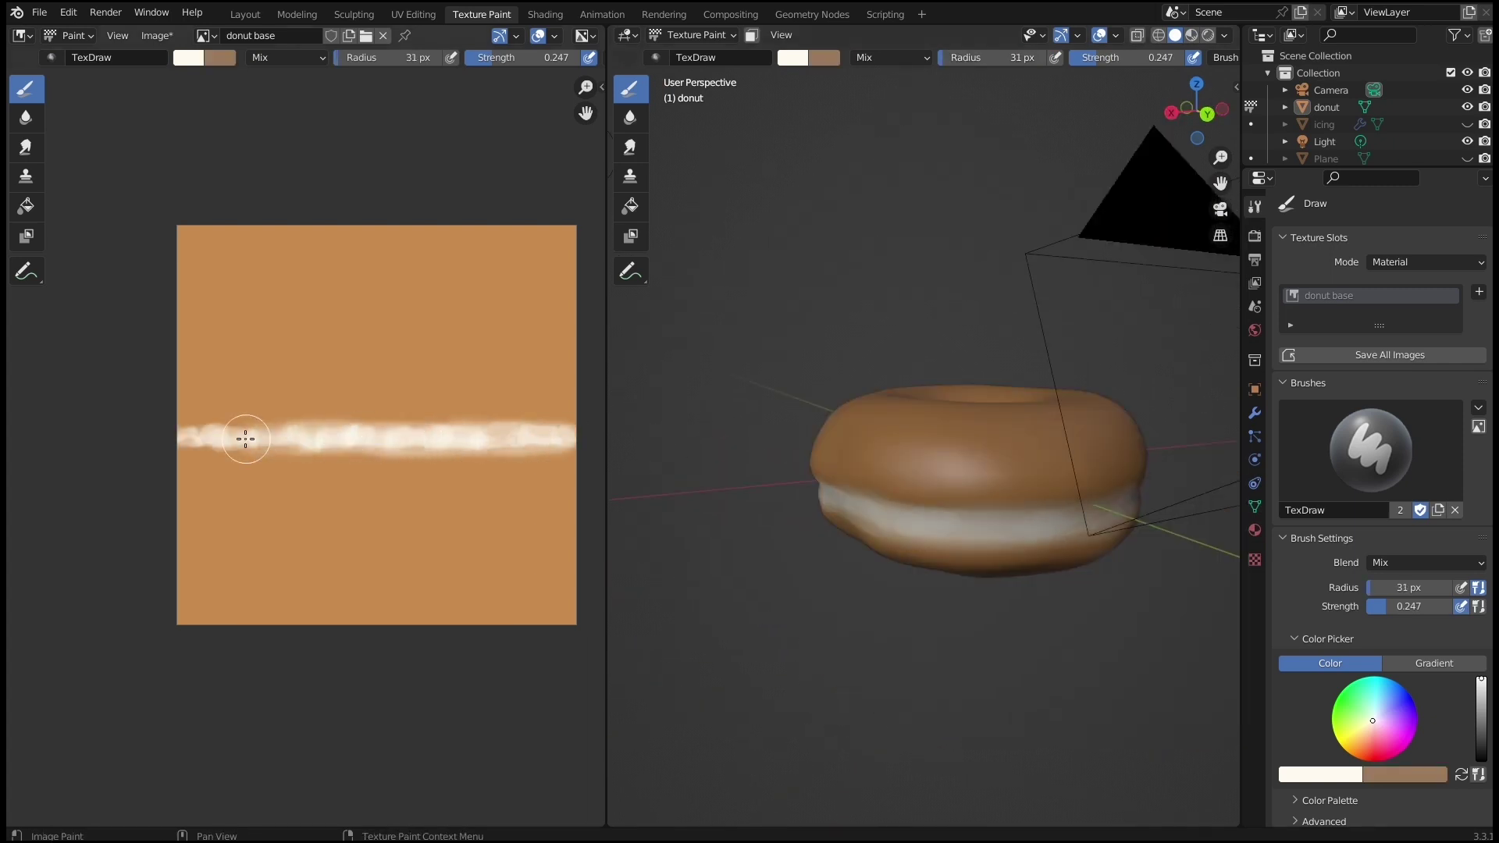
pyautogui.moveTo(859, 469); pyautogui.dragTo(943, 64, button='middle')
pyautogui.moveTo(703, 484); pyautogui.dragTo(743, 512, button='middle')
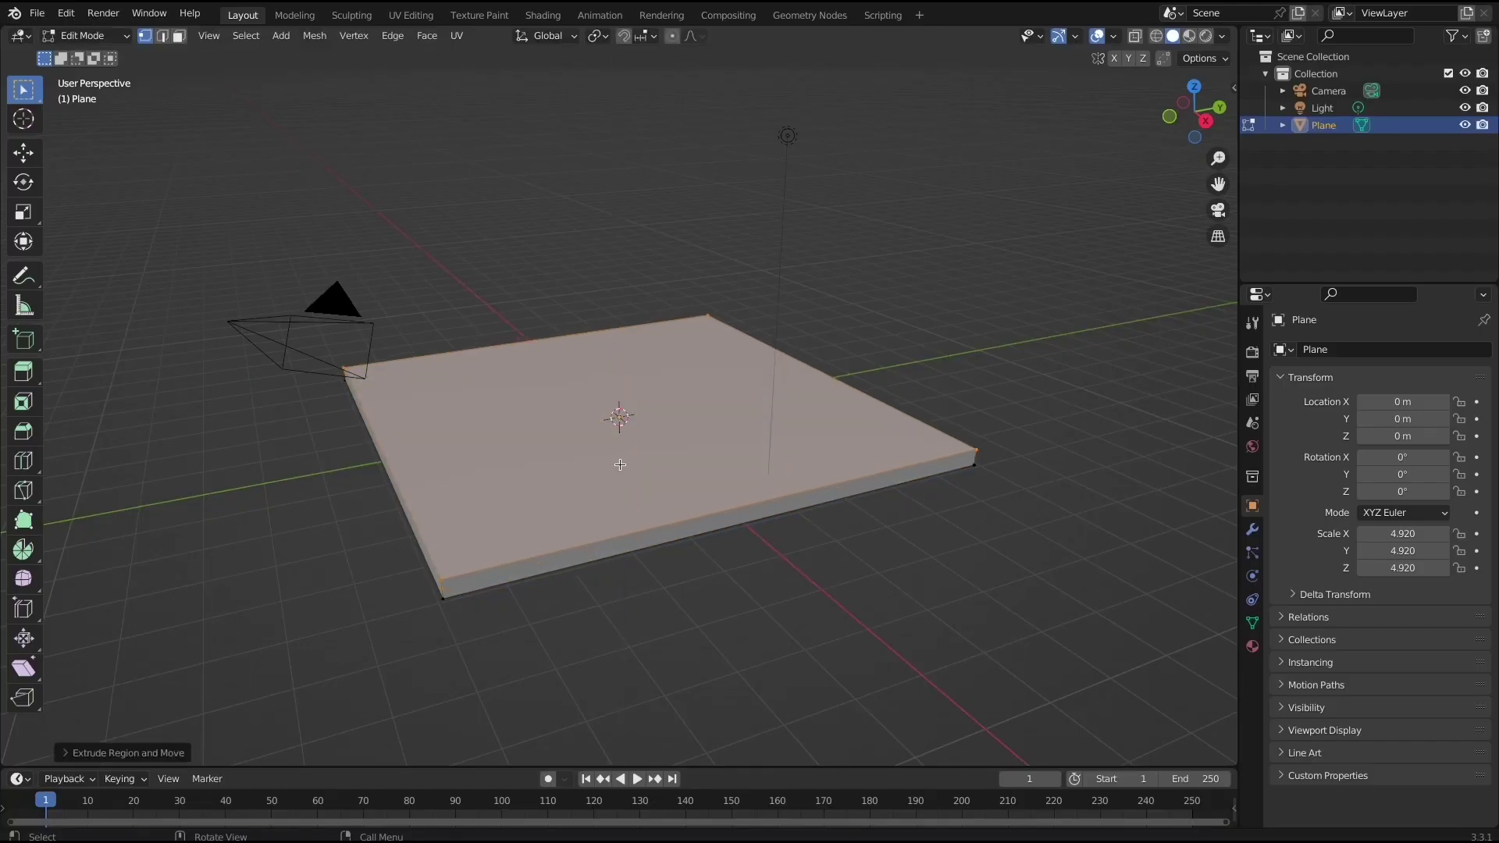
# Add a Bevel modifier to the platform plane and shift the plank along Y.
pyautogui.click(1252, 529)
pyautogui.click(1374, 349)
pyautogui.click(1140, 412)
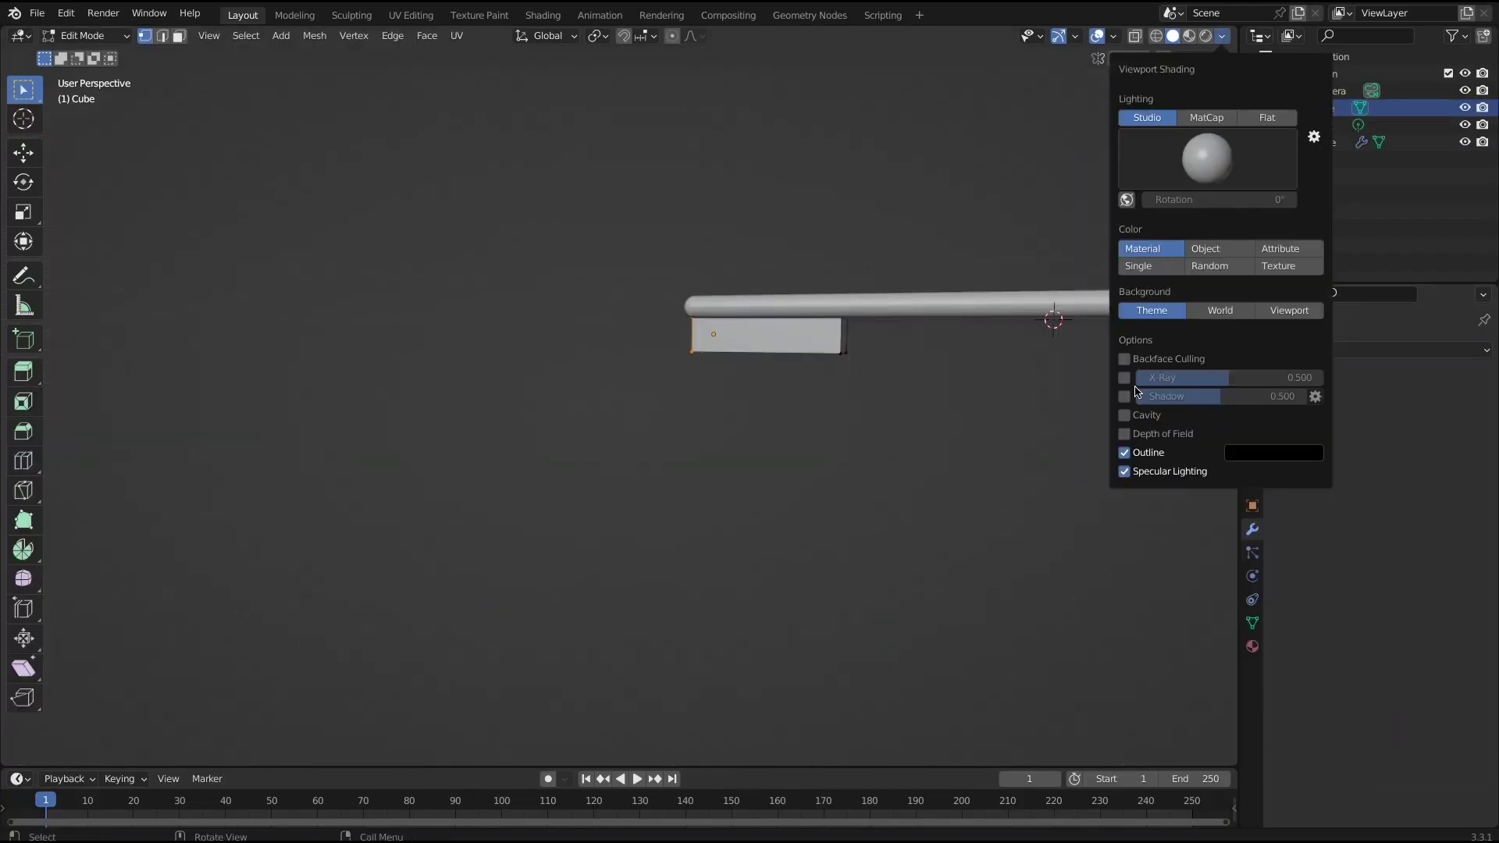
pyautogui.press('g')
pyautogui.press('y')
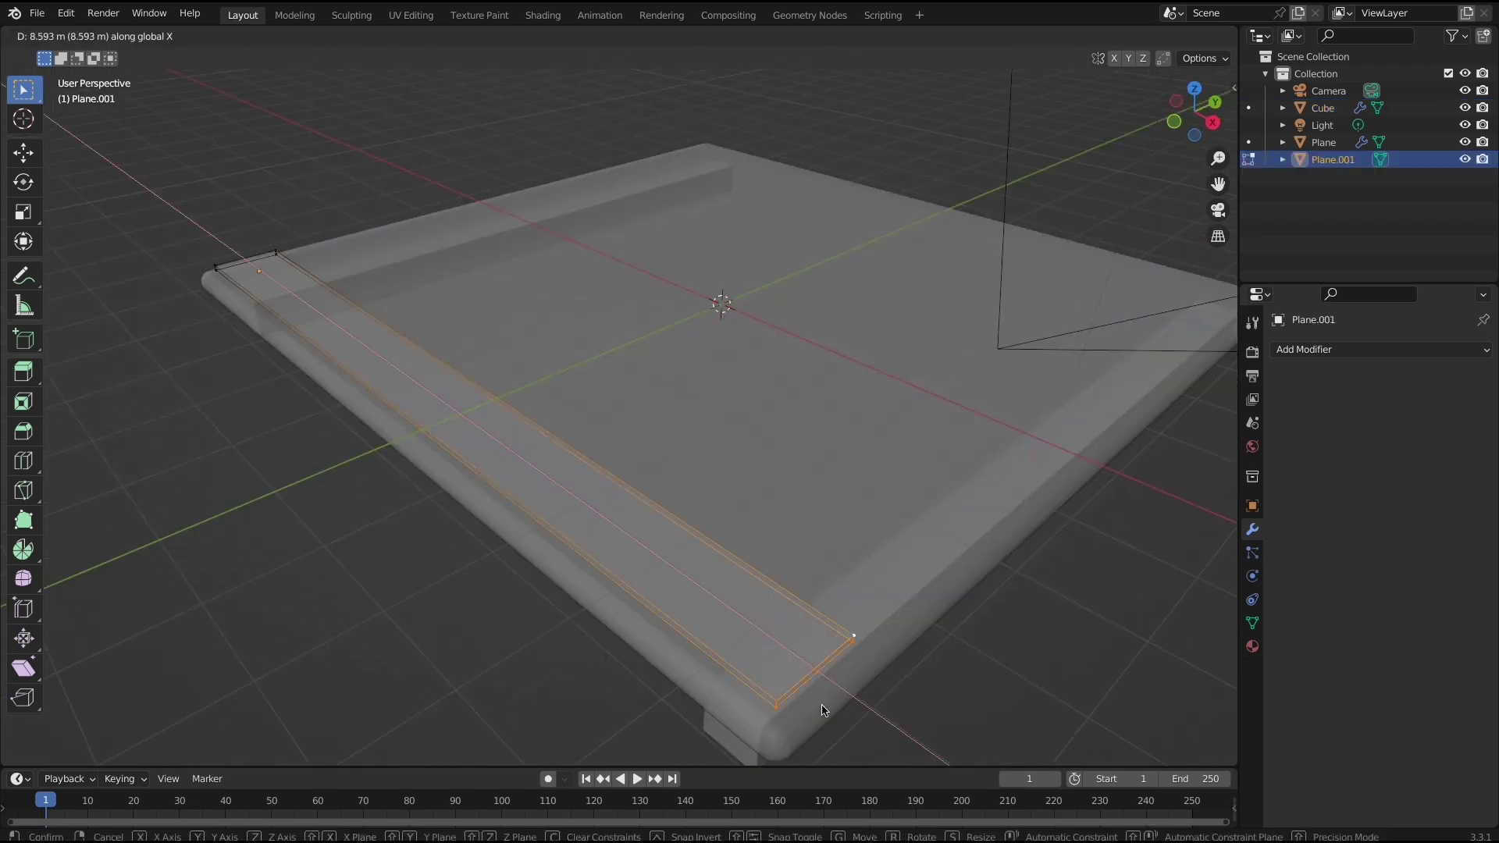
# Set the plank's origin to the 3D cursor.
pyautogui.click(820, 706)
pyautogui.click(556, 316)
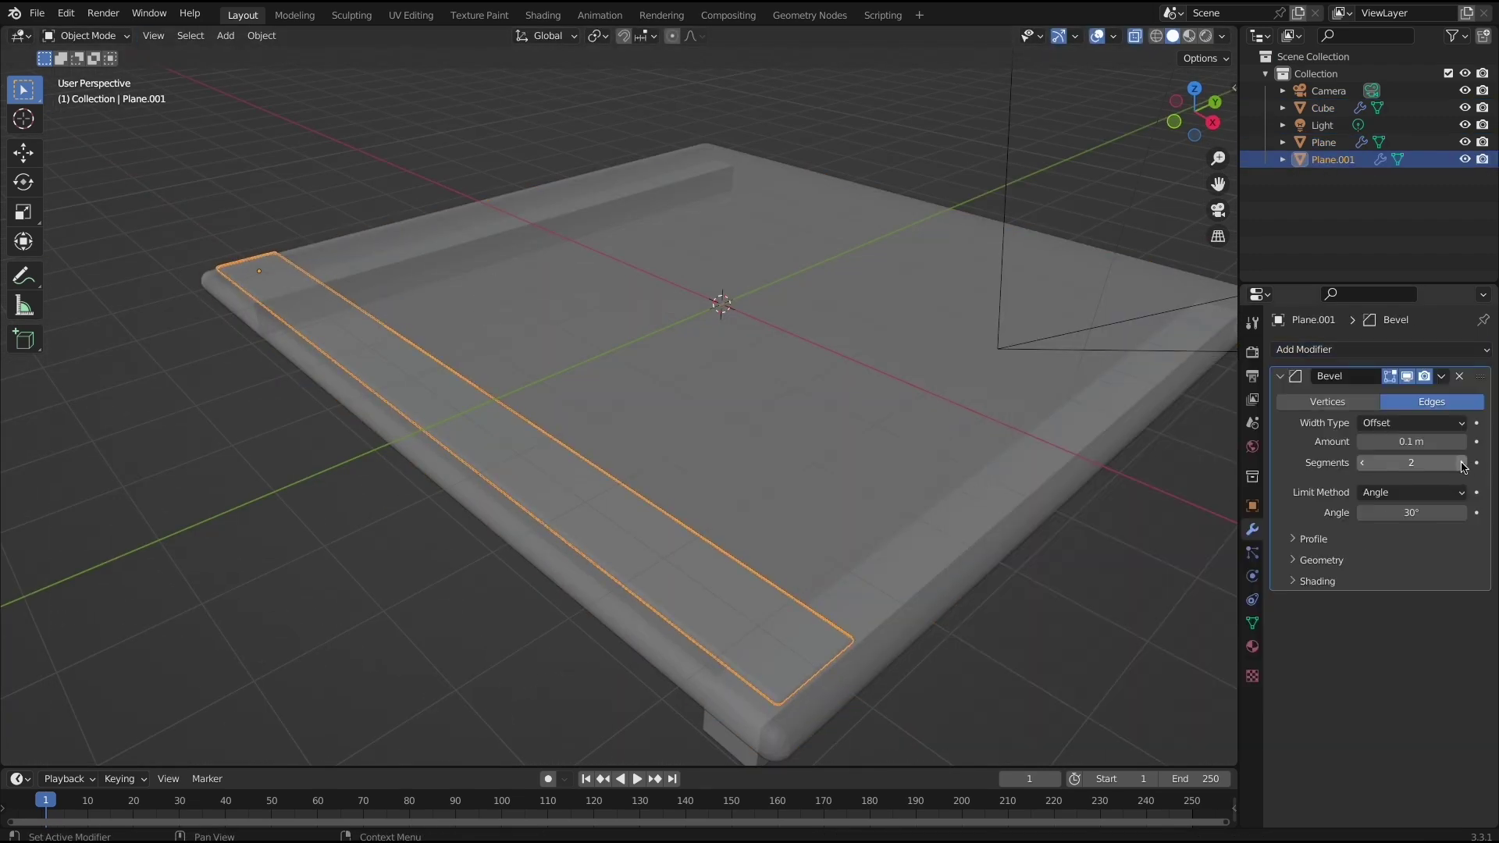
pyautogui.hotkey('shift', 's')
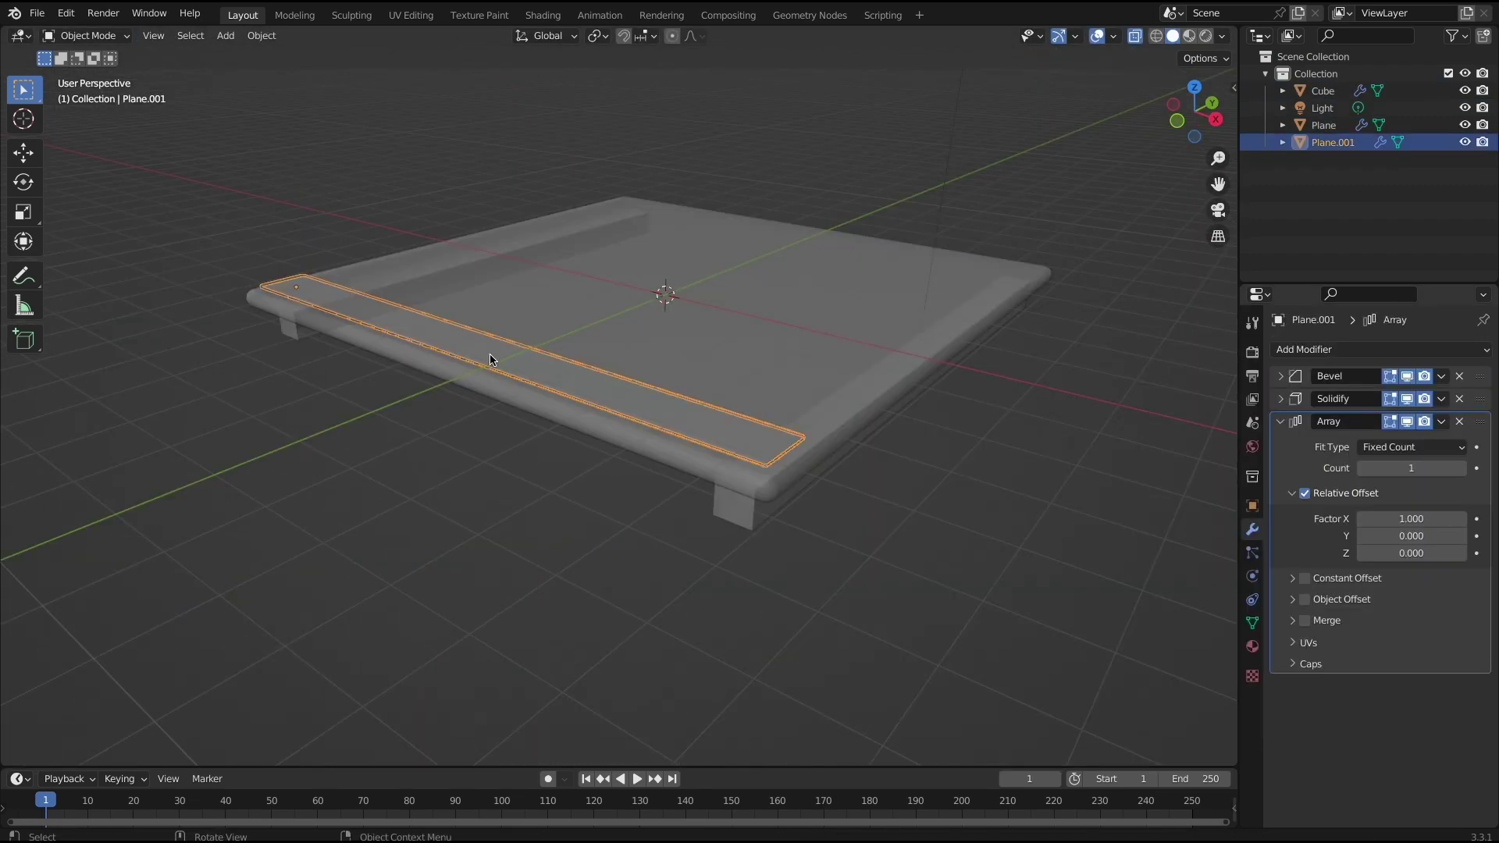
pyautogui.click(261, 35)
# Increase the plank array count and set its relative offset to X 0, Y 1.04.
pyautogui.click(525, 110)
pyautogui.click(1457, 467)
pyautogui.doubleClick(1411, 518)
pyautogui.write('000')
pyautogui.press('Tab')
pyautogui.write('1')
pyautogui.press('Return')
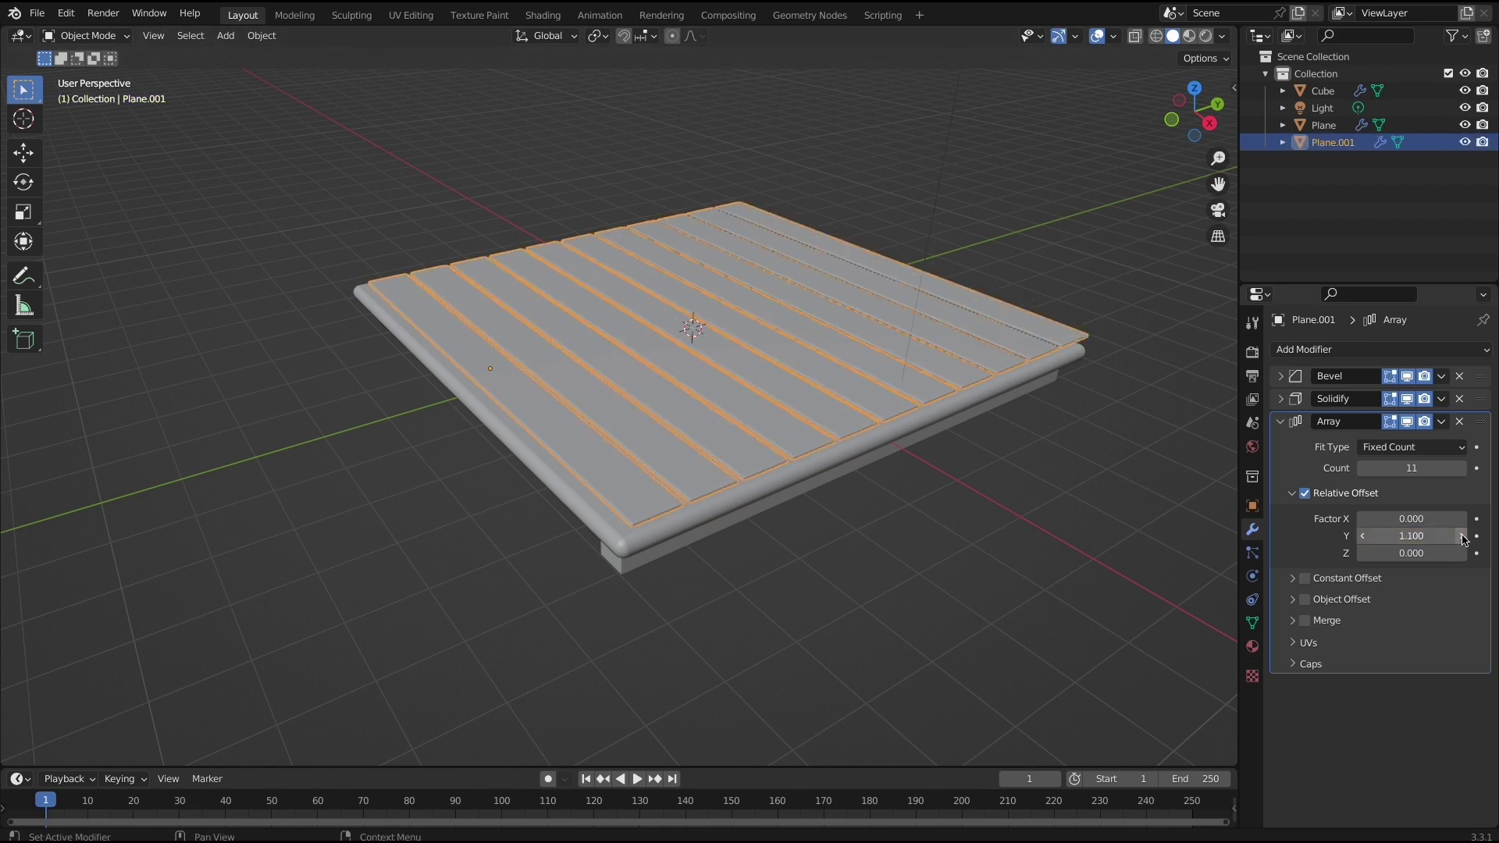
pyautogui.doubleClick(1411, 536)
pyautogui.write('1.04')
pyautogui.press('Return')
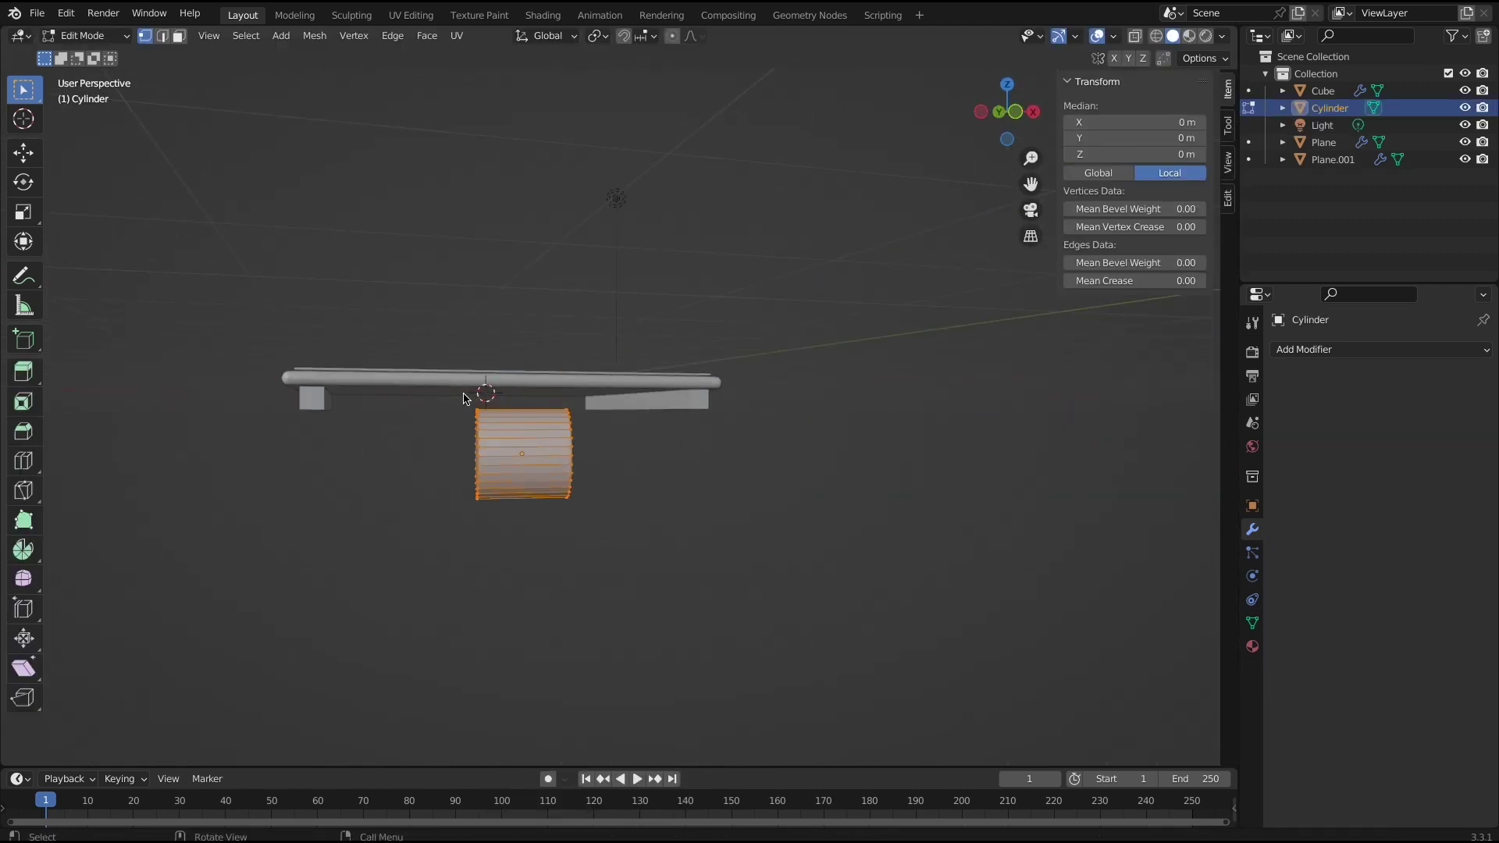
# Box-select the cylinder's vertices to shape the barrel floats under the deck.
pyautogui.moveTo(386, 405); pyautogui.dragTo(511, 570)
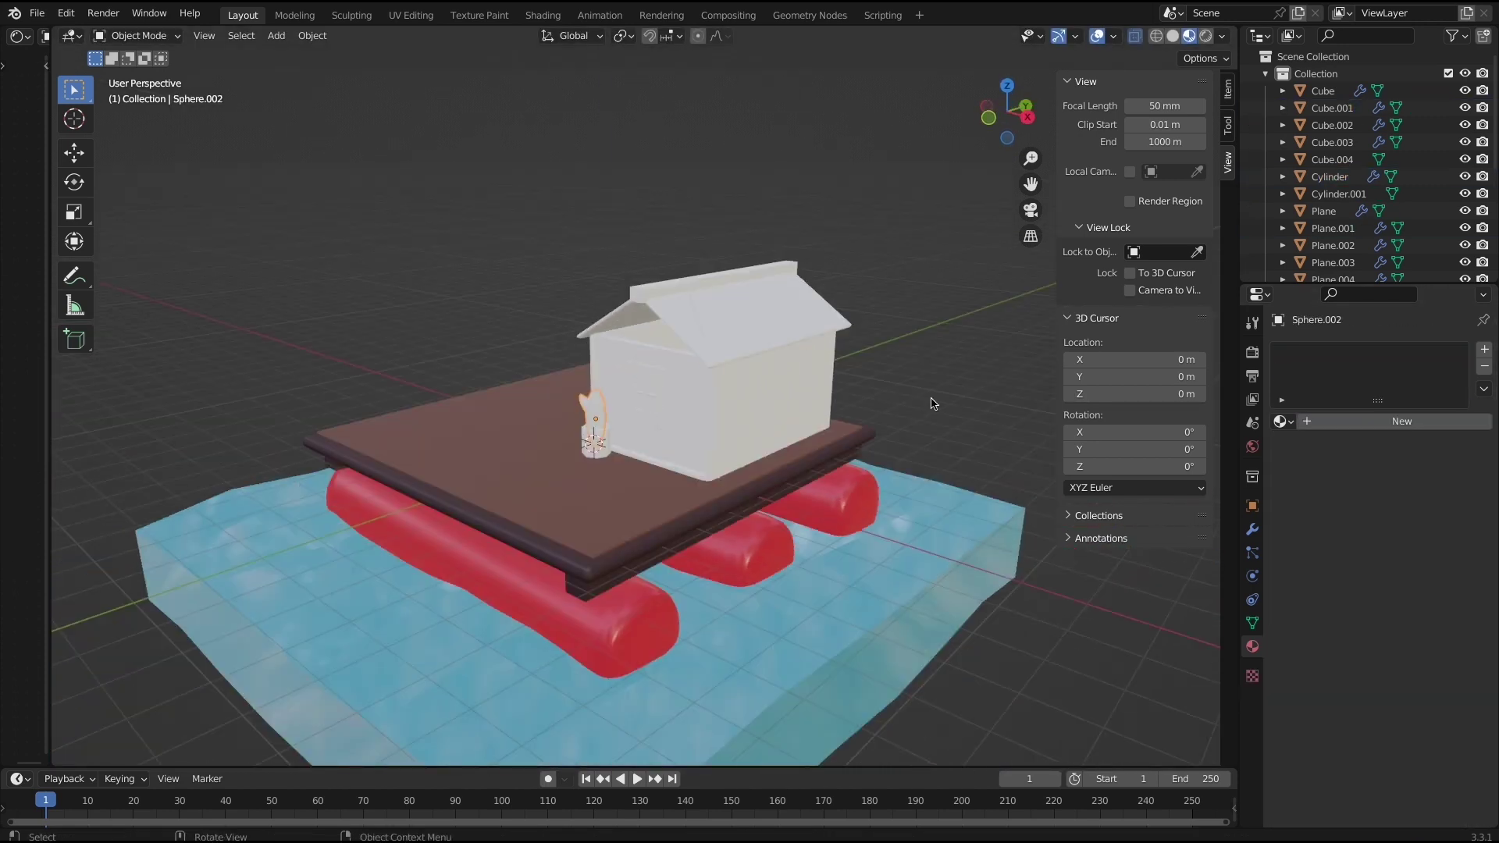
# Switch to Material Preview shading and inspect the water's Mix Shader (Principled and Glass at 0.500).
pyautogui.click(1280, 422)
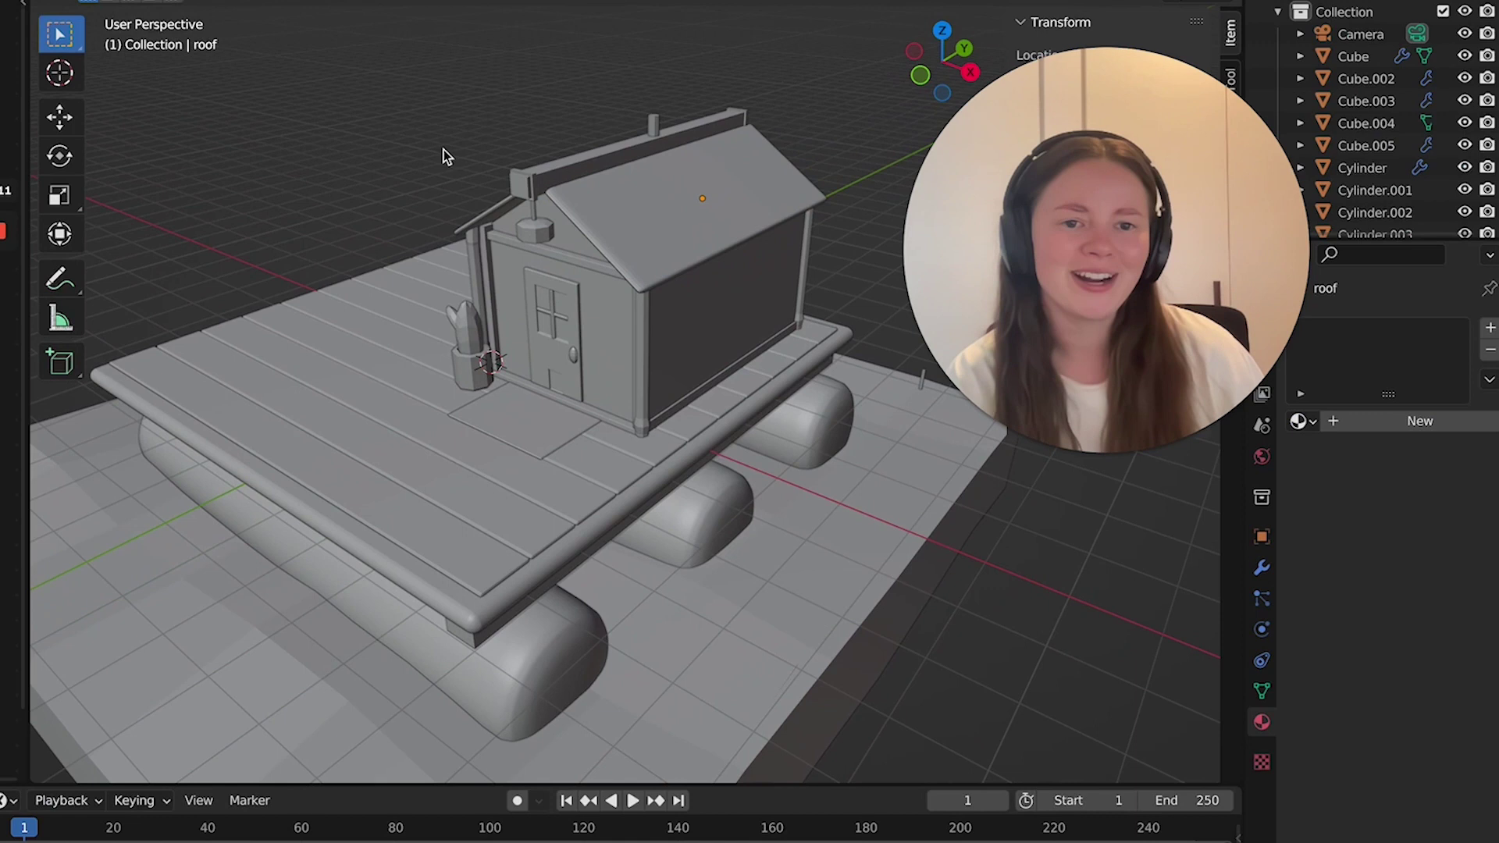
pyautogui.click(1184, 9)
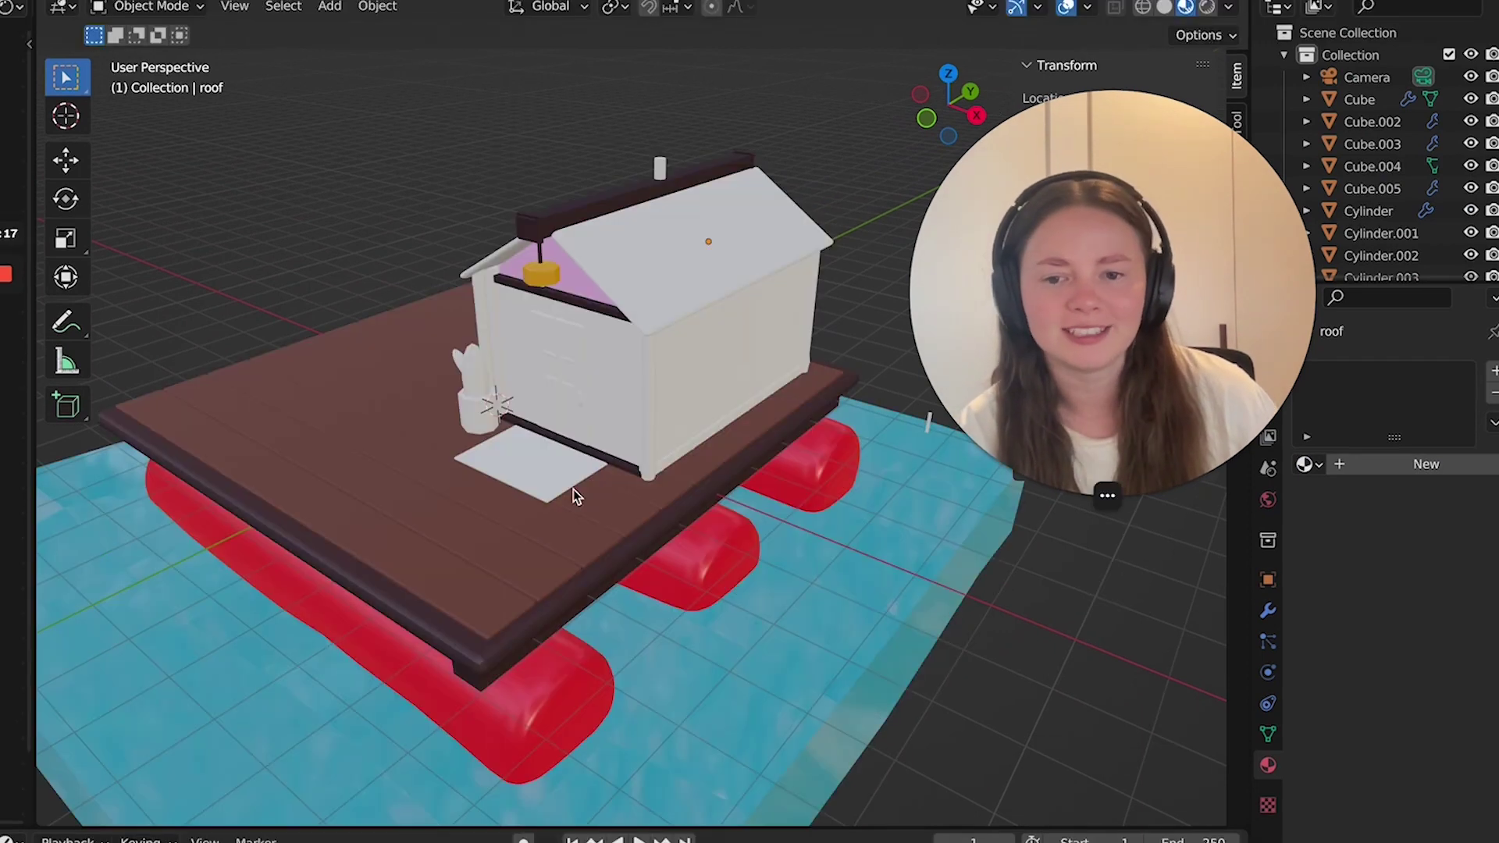
pyautogui.moveTo(574, 489); pyautogui.dragTo(573, 488, button='middle')
pyautogui.click(809, 793)
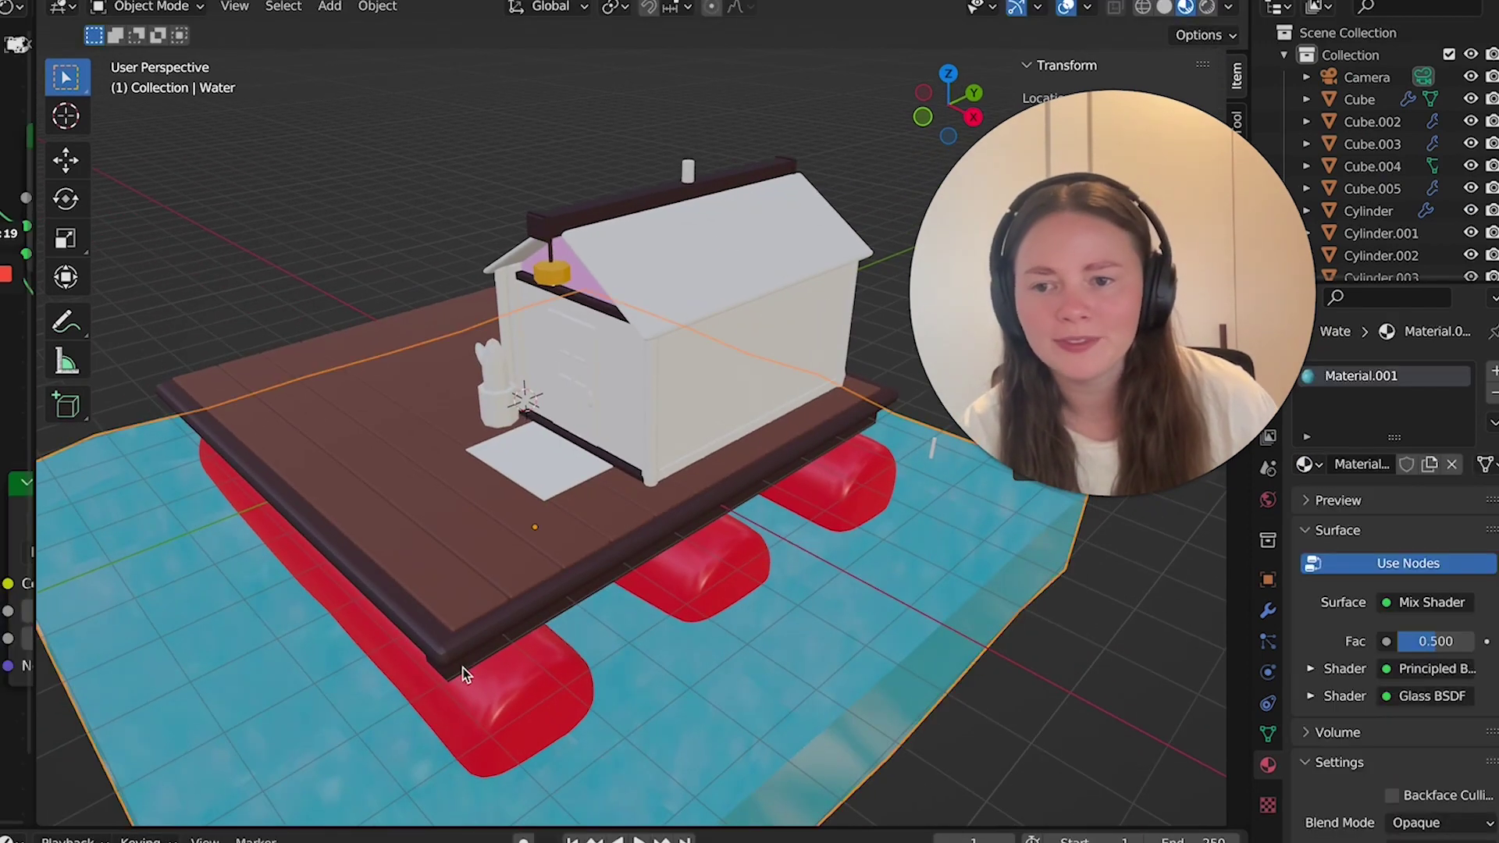
pyautogui.moveTo(461, 667); pyautogui.dragTo(473, 682, button='middle')
# Check the materials on the red float, brown deck, house walls and yellow lamp bulb.
pyautogui.click(503, 662)
pyautogui.moveTo(600, 587); pyautogui.dragTo(598, 586, button='middle')
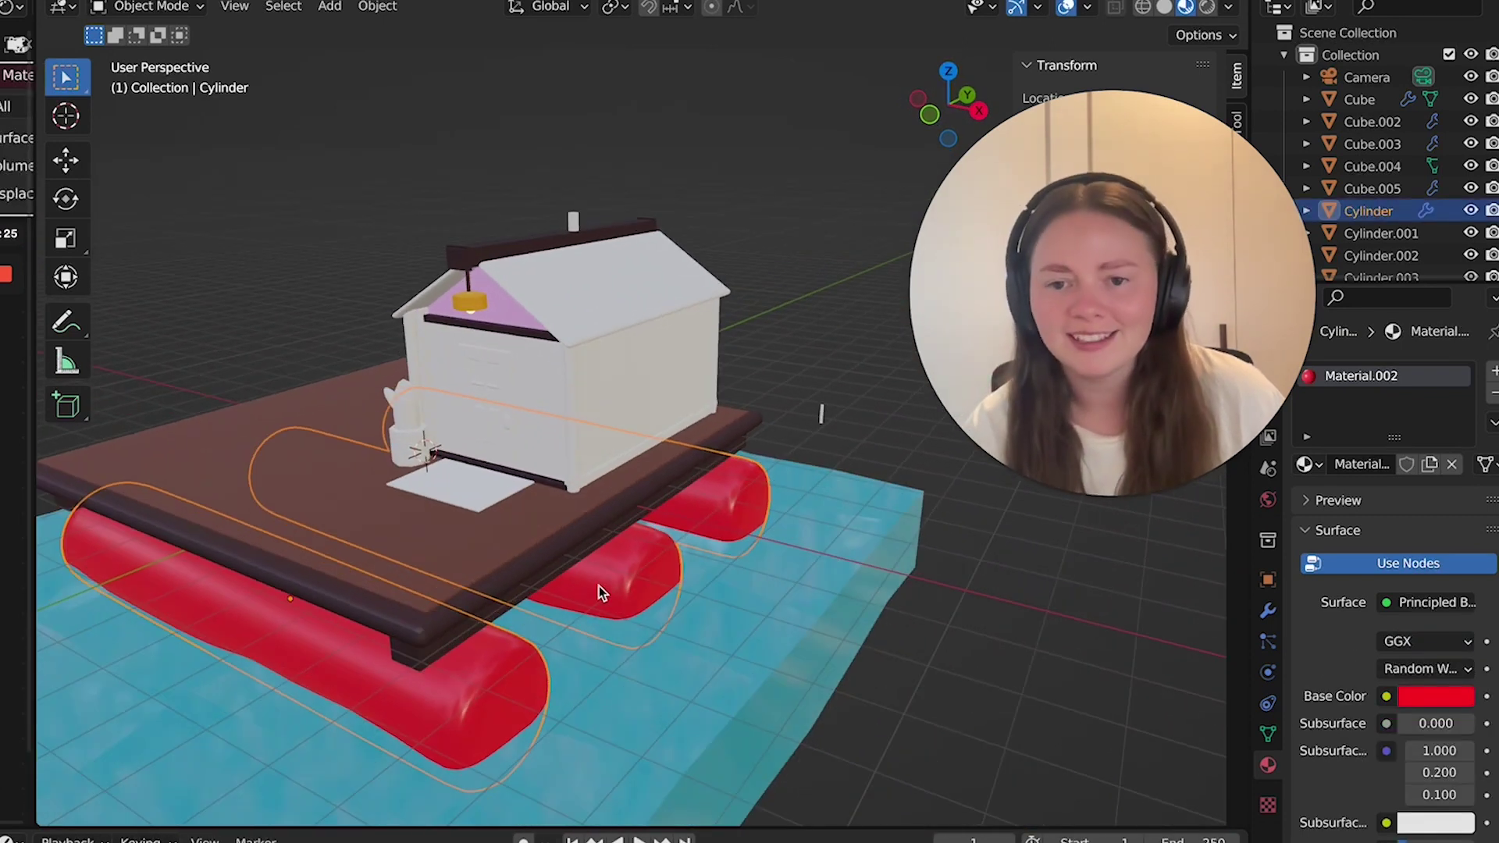
pyautogui.click(388, 547)
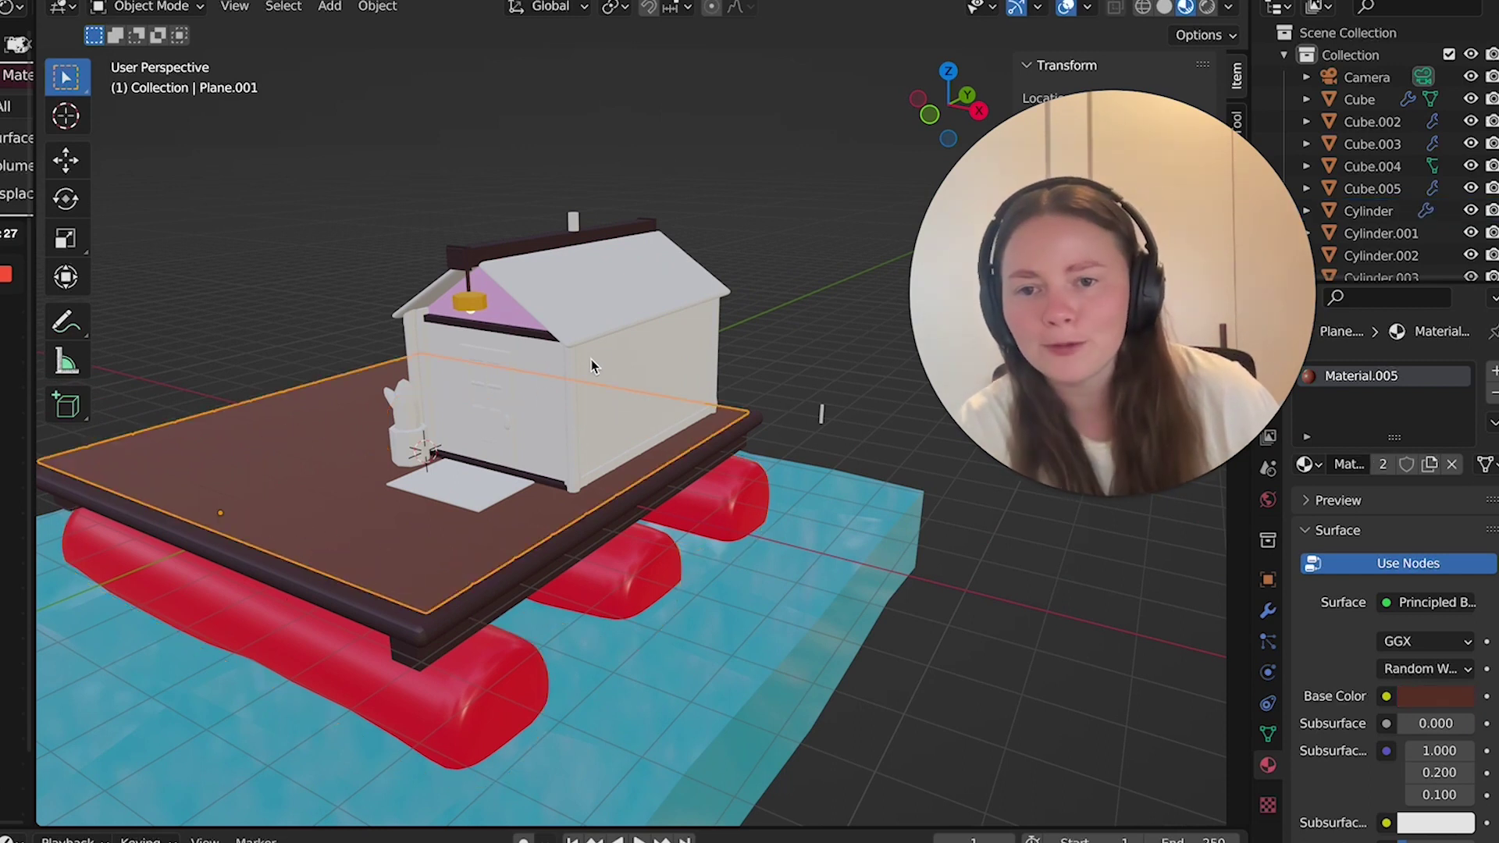
pyautogui.click(471, 301)
pyautogui.click(470, 306)
pyautogui.click(473, 314)
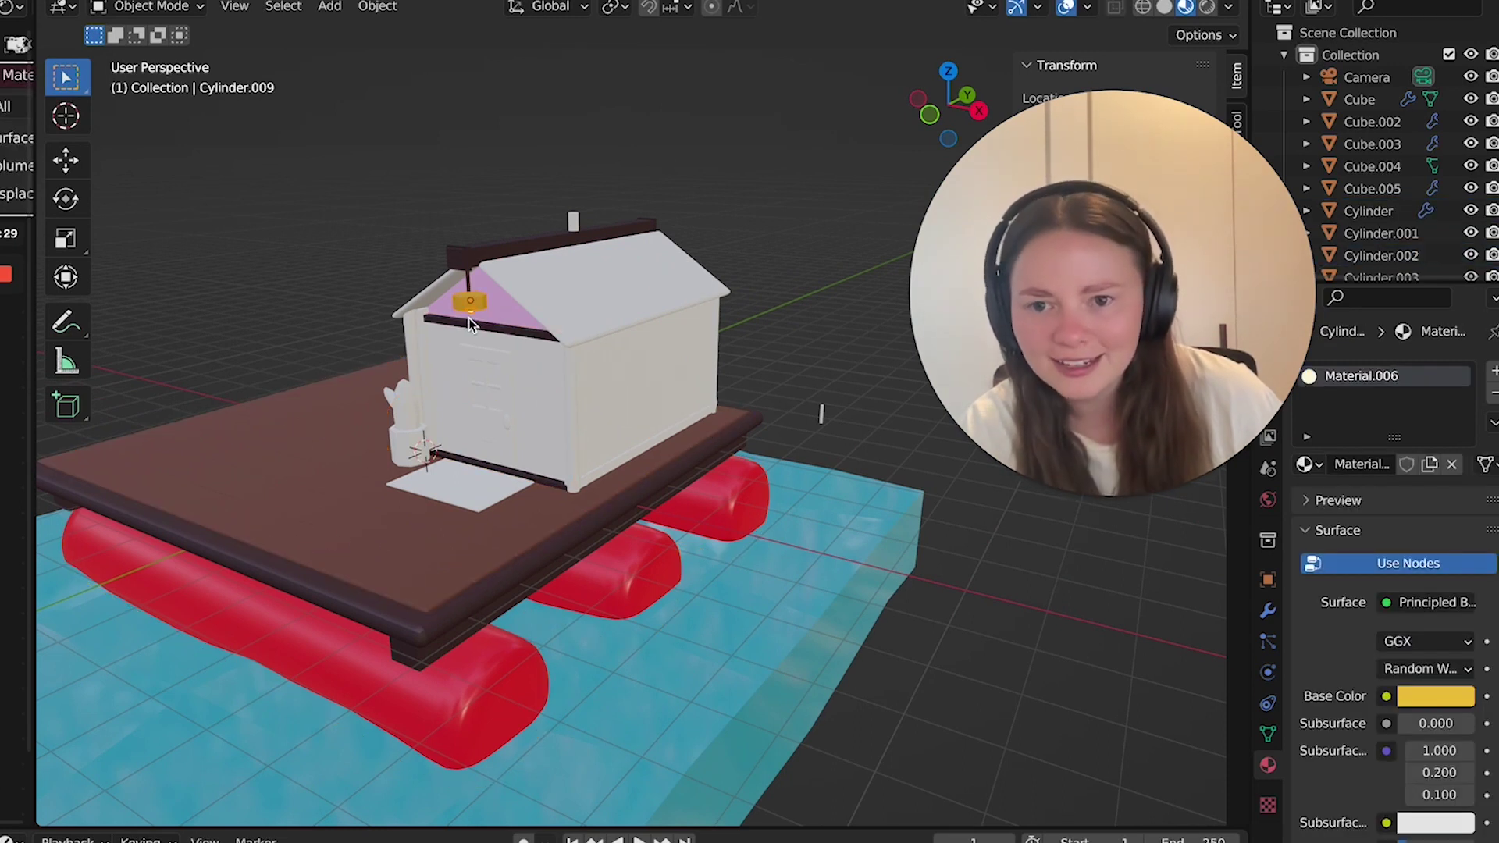